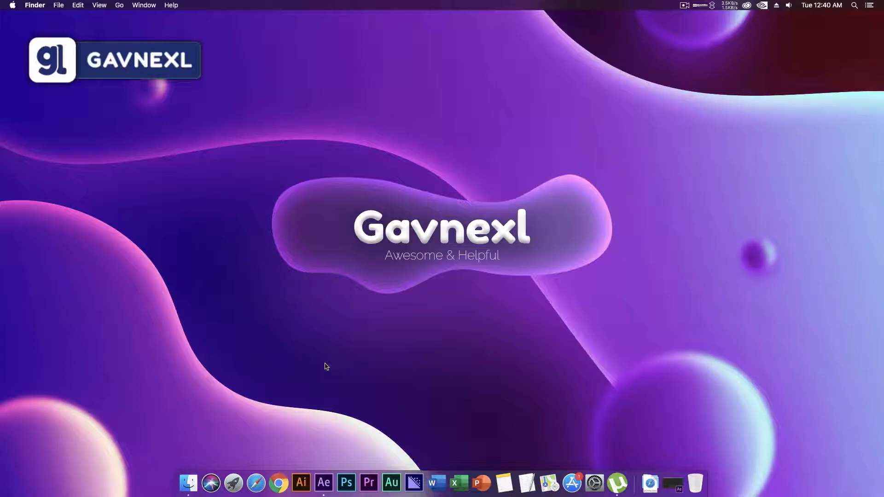
Open After Effects and create a 1920 × 1080 px composition at 60 fps with a duration of 0:00:10:00.
click(323, 483)
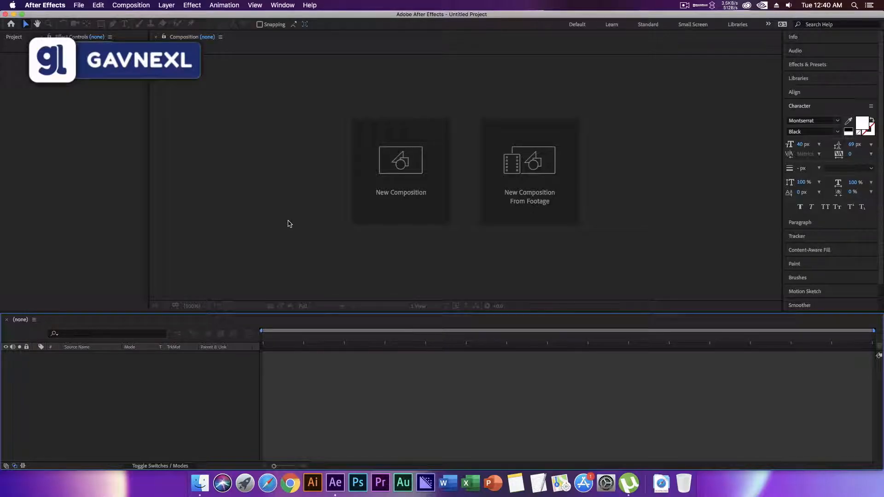
click(406, 164)
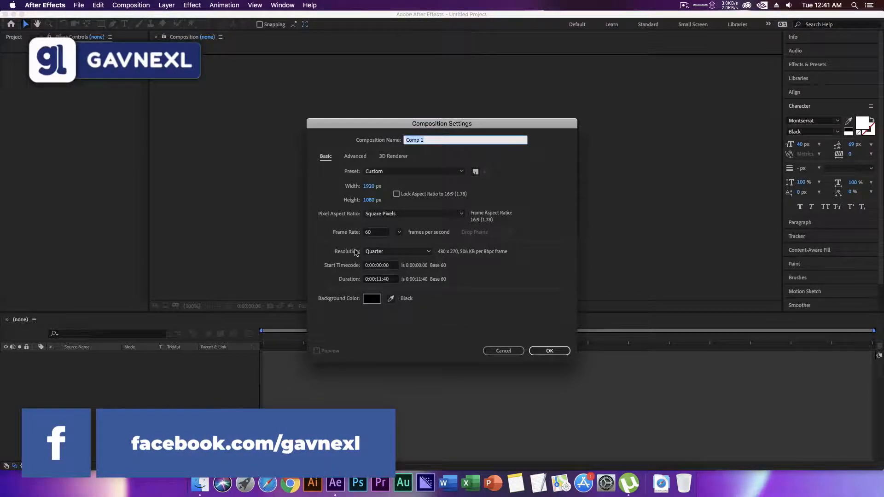
click(383, 280)
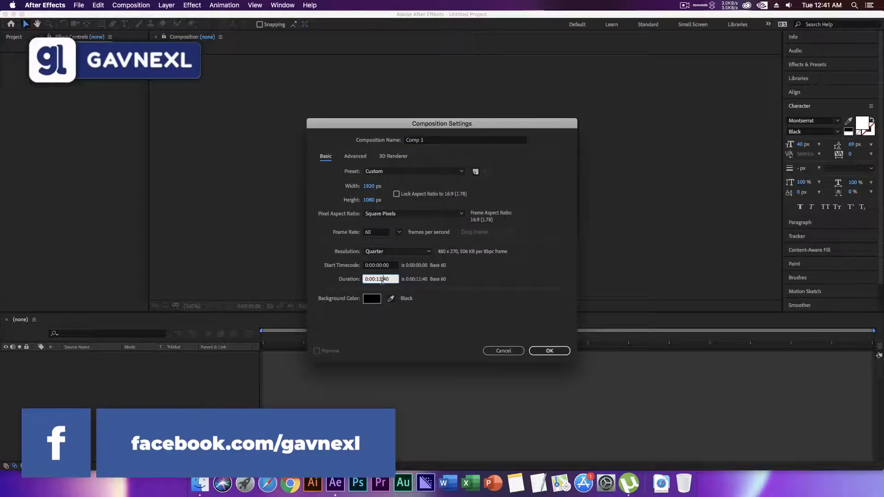
key(BackSpace)
text(0)
key(Right)
key(Right)
key(Right)
key(BackSpace)
key(BackSpace)
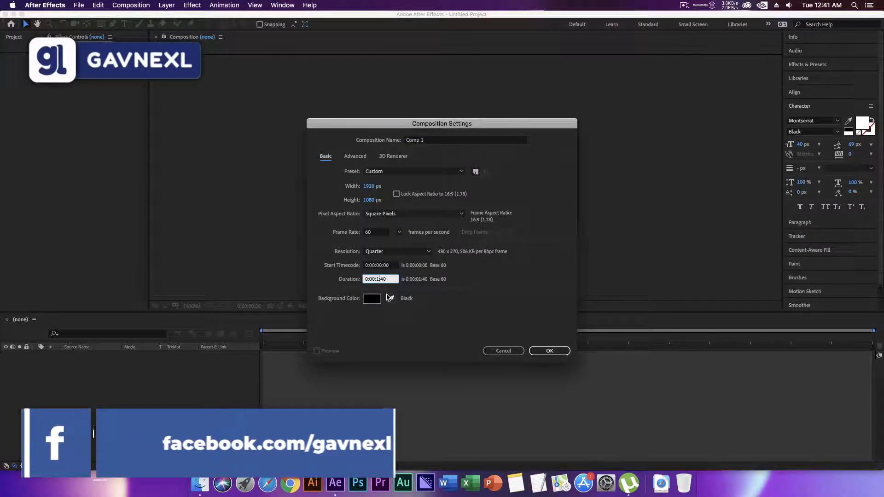
text(00)
click(563, 354)
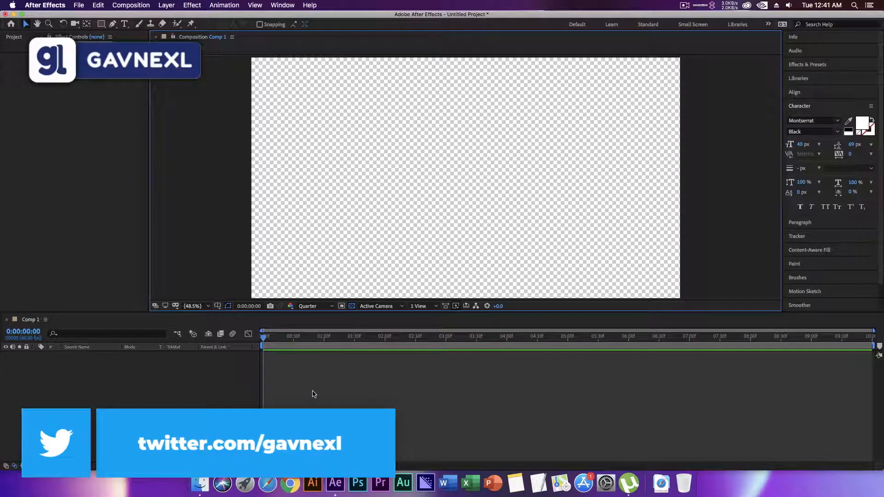
Create a second composition 1600 px wide and 400 px high, keeping the 10-second duration.
click(14, 38)
right_click(70, 202)
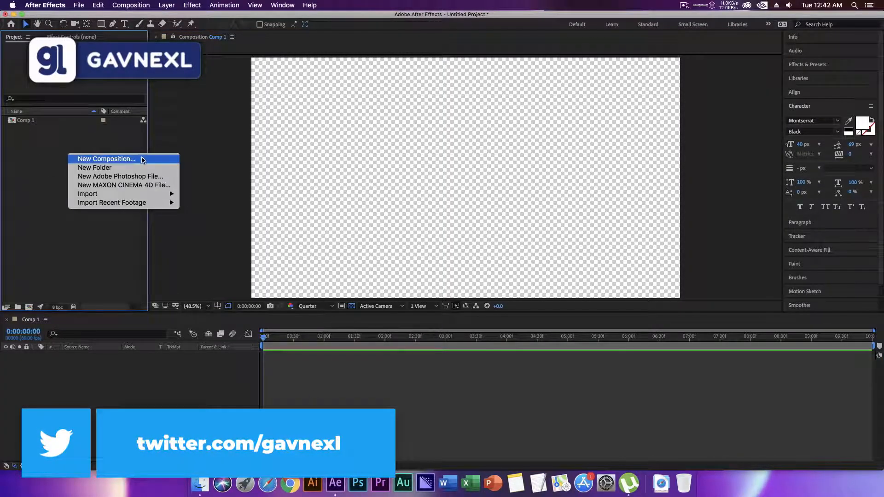
key(Return)
click(370, 186)
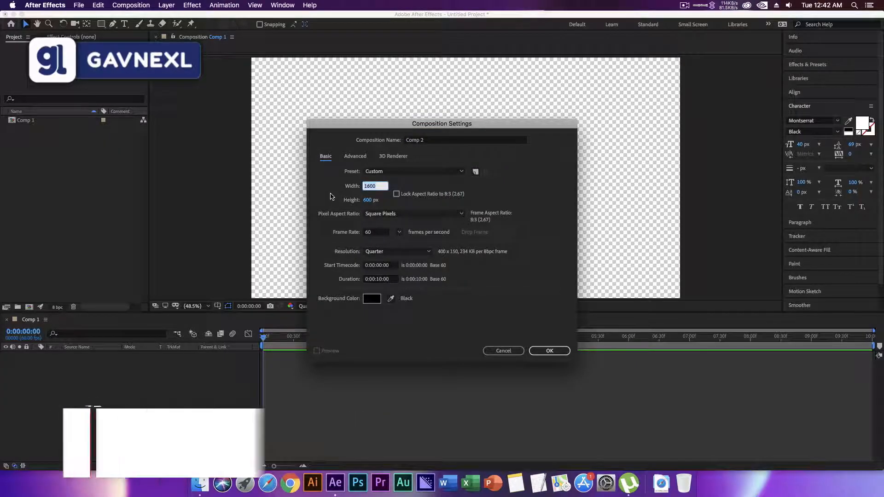
click(371, 202)
text(400)
key(Return)
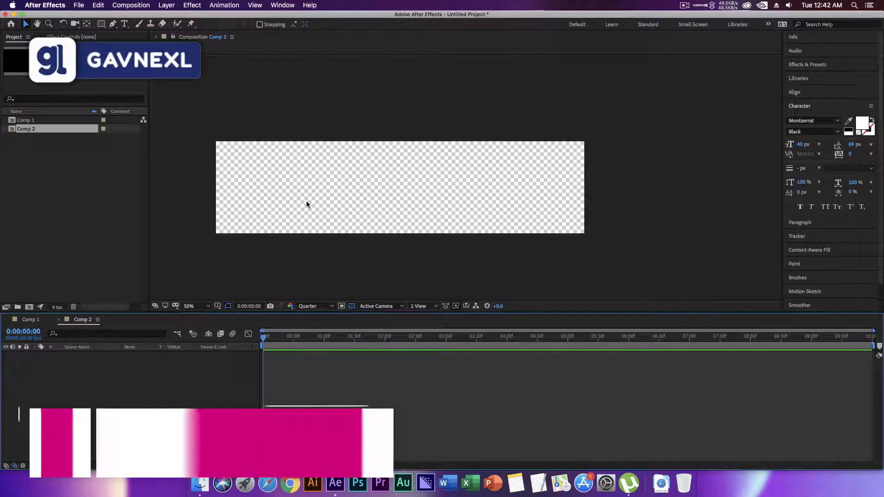
Draw a rectangle shape of about 1562 × 374 px that nearly fills Comp 2, leaving a thin margin all round.
scroll(307, 205, up, 1)
scroll(296, 207, up, 1)
scroll(296, 208, down, 2)
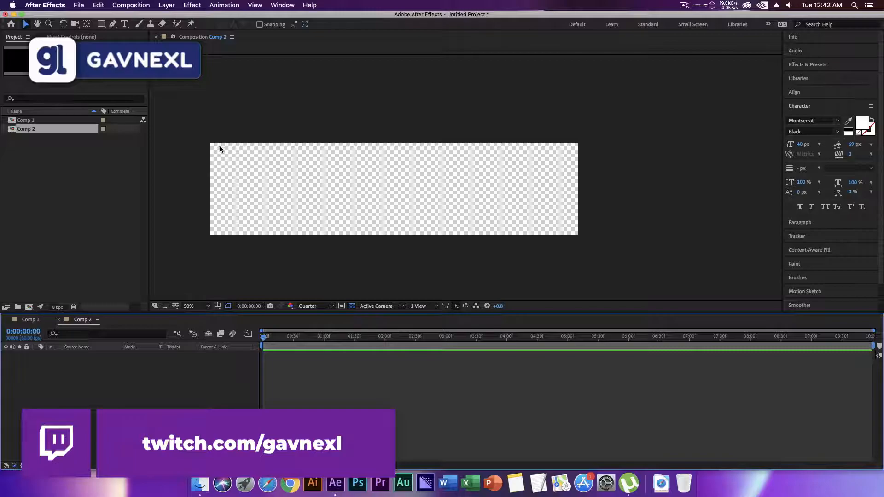
click(101, 24)
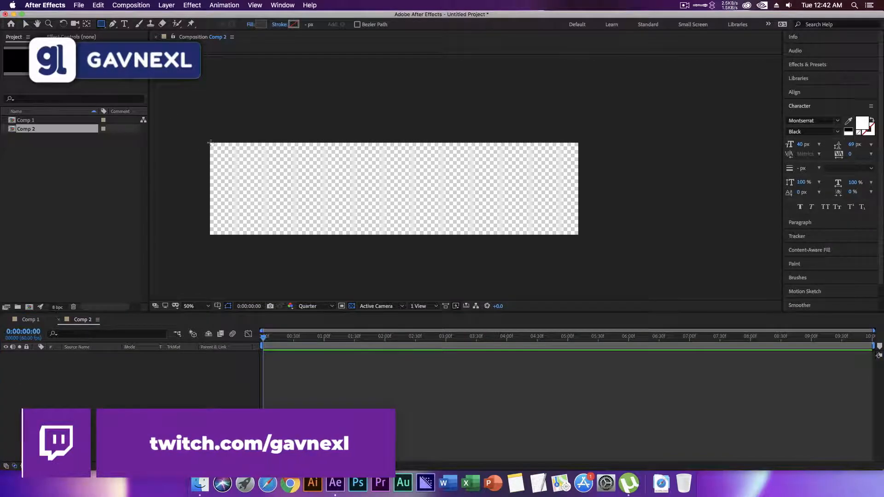
mouse_move(214, 145)
mouse_down()
mouse_move(411, 205)
mouse_move(574, 232)
mouse_up()
Set the roundness of the rectangle's path to 89.
click(51, 371)
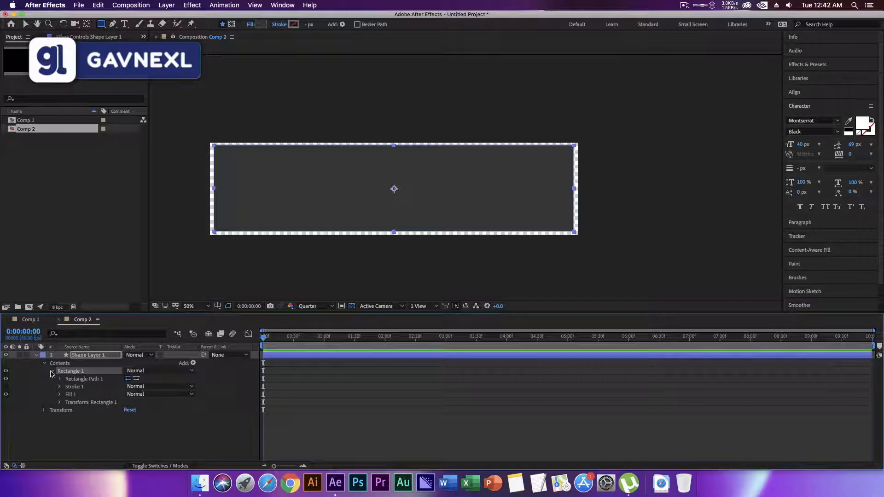
click(60, 379)
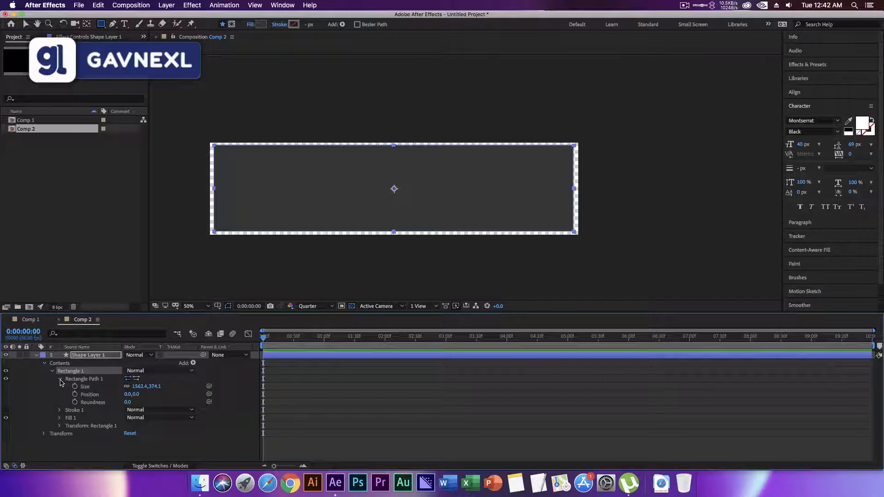
drag(127, 403, 171, 404)
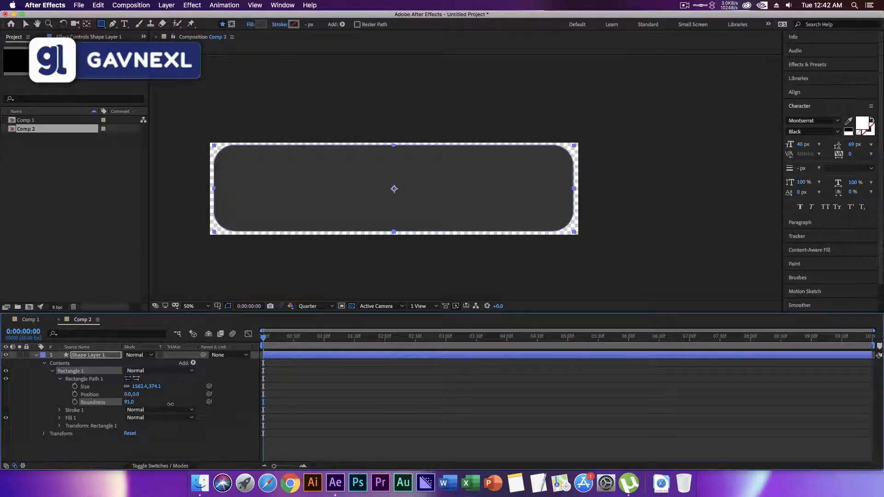
click(264, 237)
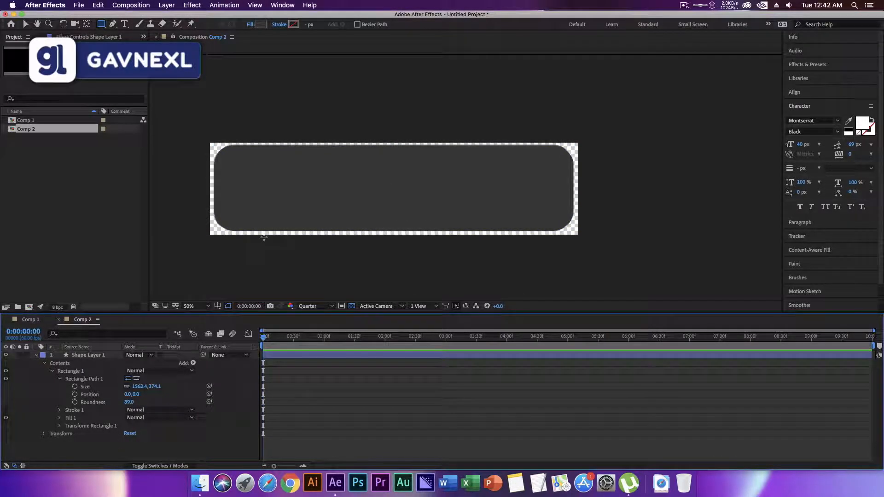
Change the fill color of the rounded rectangle to white (FFFFFF).
click(92, 356)
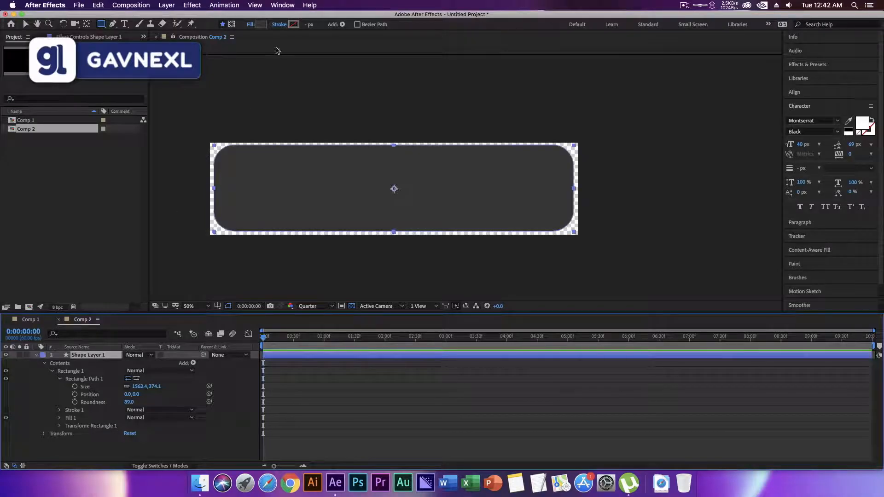
click(261, 24)
click(389, 303)
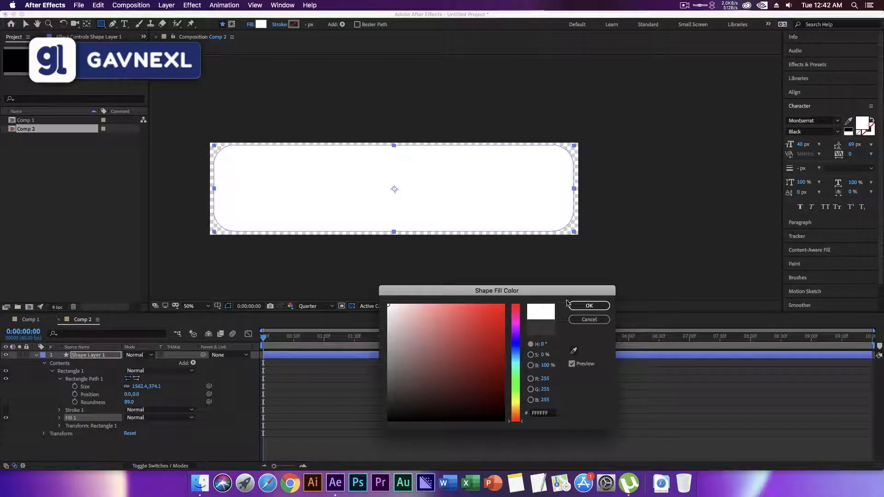
click(588, 306)
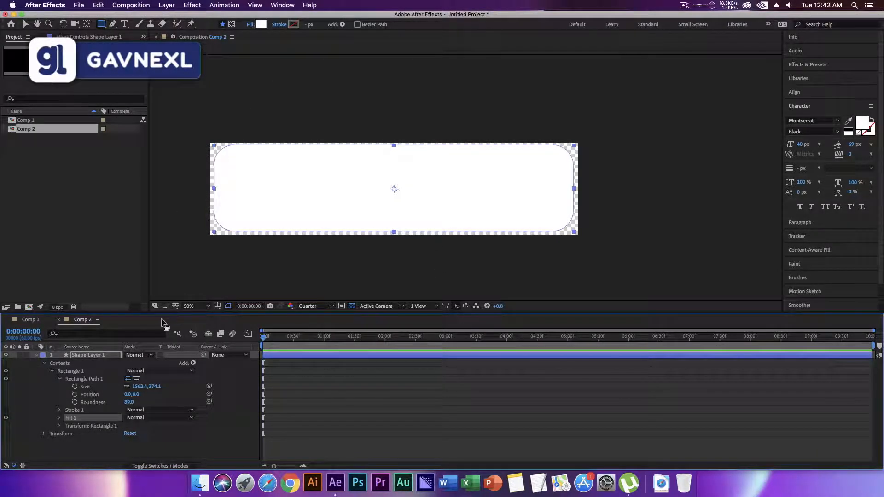
Add Comp 2 as a layer in Comp 1 and move it straight down into the lower half of the frame.
click(31, 320)
drag(44, 130, 44, 397)
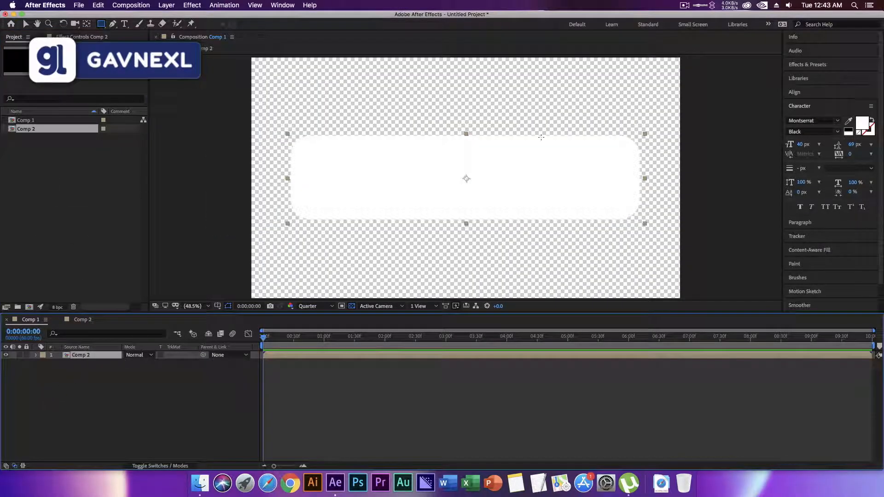
key(v)
drag(371, 178, 371, 241)
Scale the Comp 2 layer to 71% and shift it slightly further down, near the bottom edge of the frame.
click(107, 359)
key(s)
drag(139, 363, 127, 364)
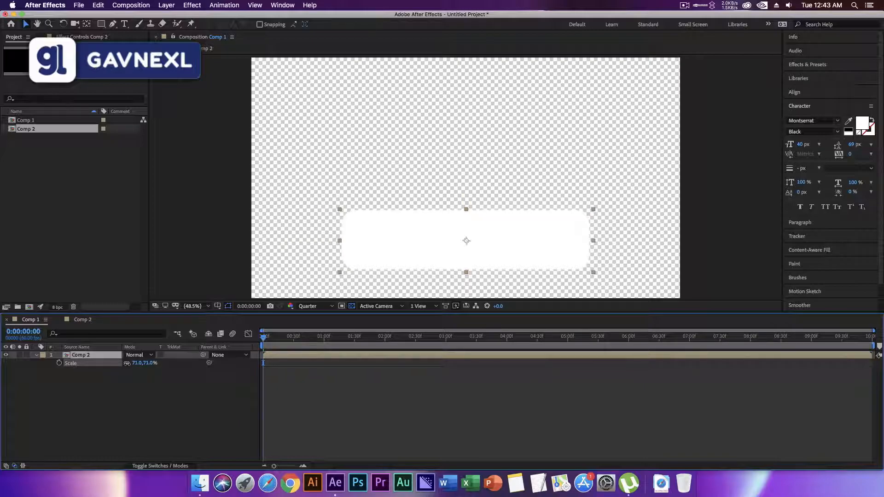
click(134, 391)
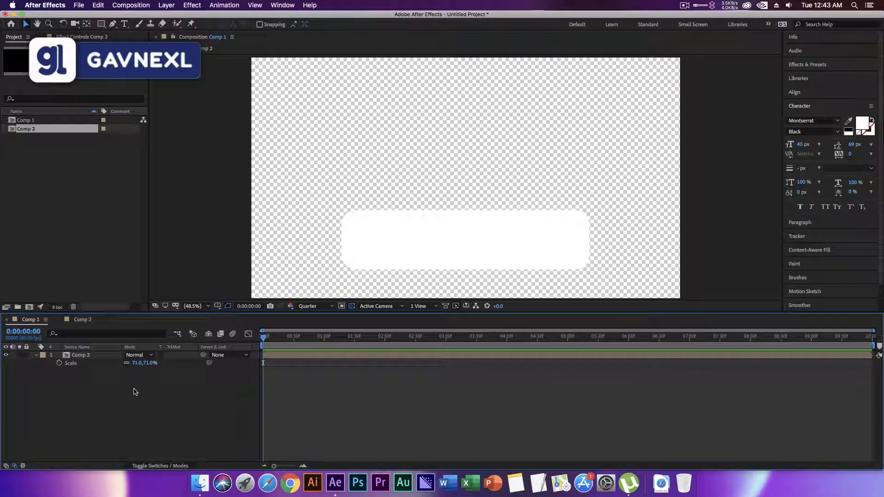
click(385, 264)
click(220, 386)
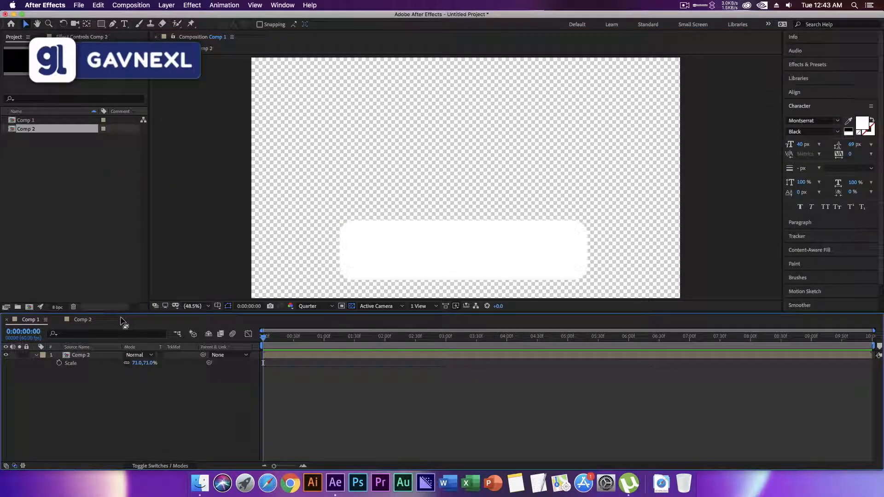
In Comp 2, lower the shape layer out of frame to position 800, 660 and add a position keyframe at 0:00:00:00.
click(83, 319)
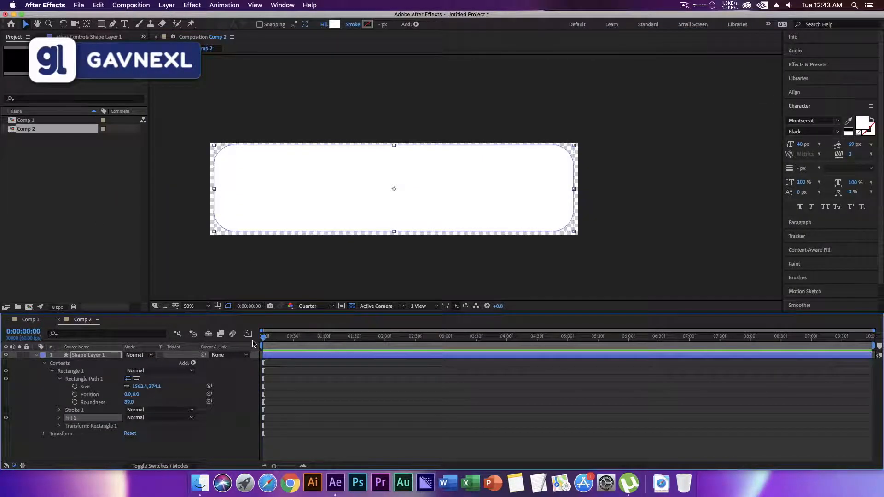
click(36, 356)
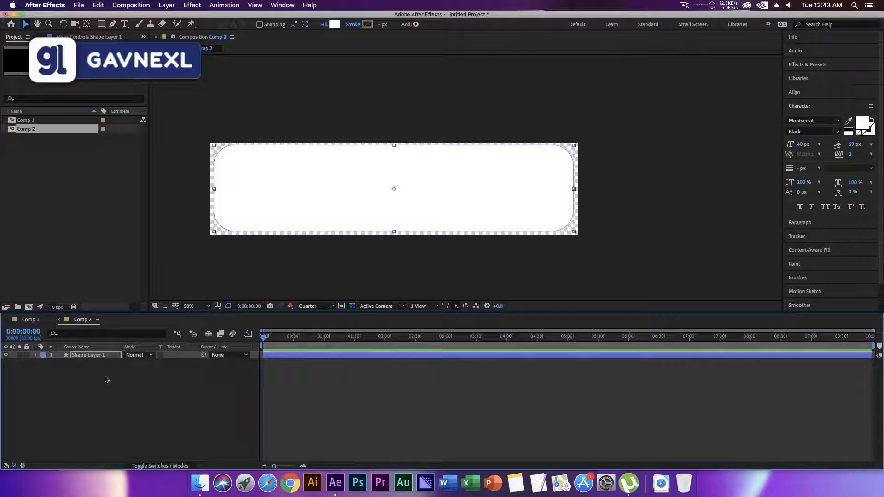
key(p)
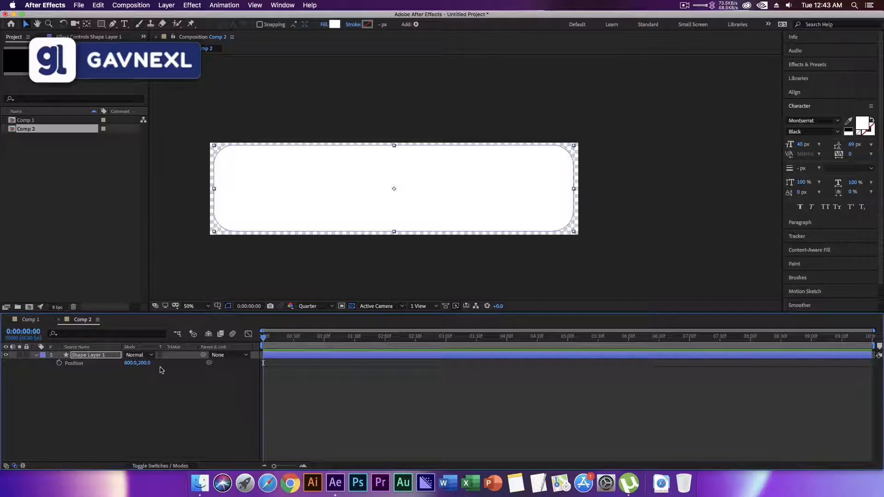
drag(144, 363, 358, 367)
click(59, 363)
Keyframe the shape layer's vertical position back to 200 at 0:00:01:00.
drag(264, 339, 325, 343)
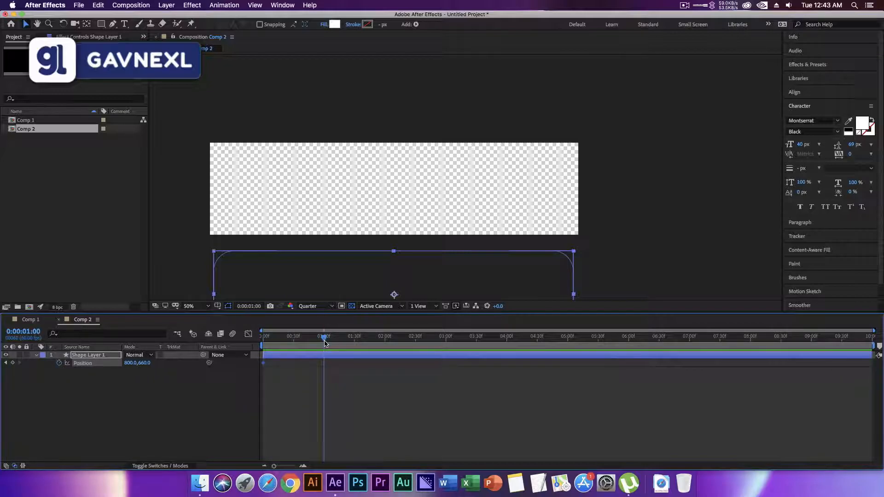
click(146, 364)
text(200)
key(Return)
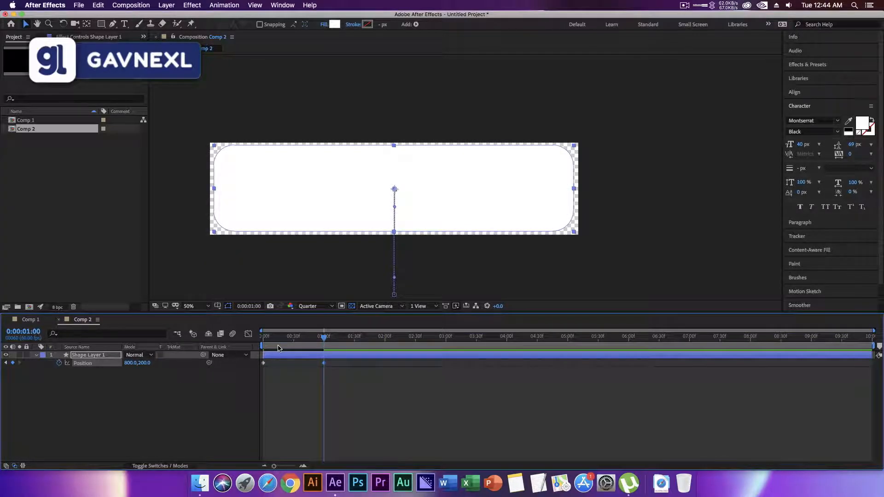
Preview the shape layer's slide-up animation from the start of Comp 2.
key(Home)
key(space)
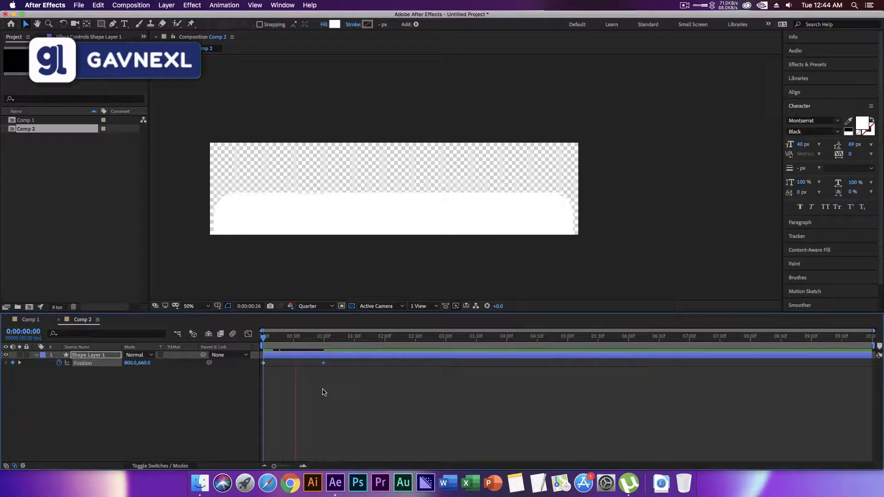
key(space)
Apply Easy Ease to both position keyframes of the shape layer.
drag(338, 361, 233, 418)
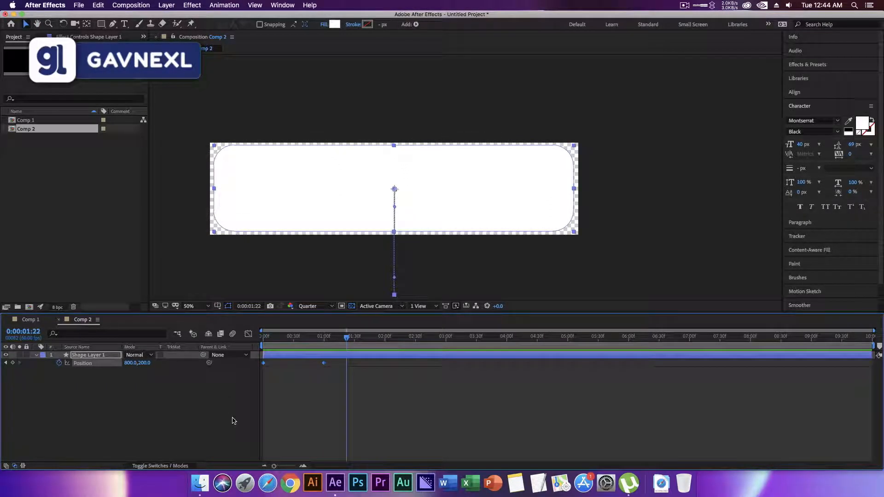
right_click(324, 363)
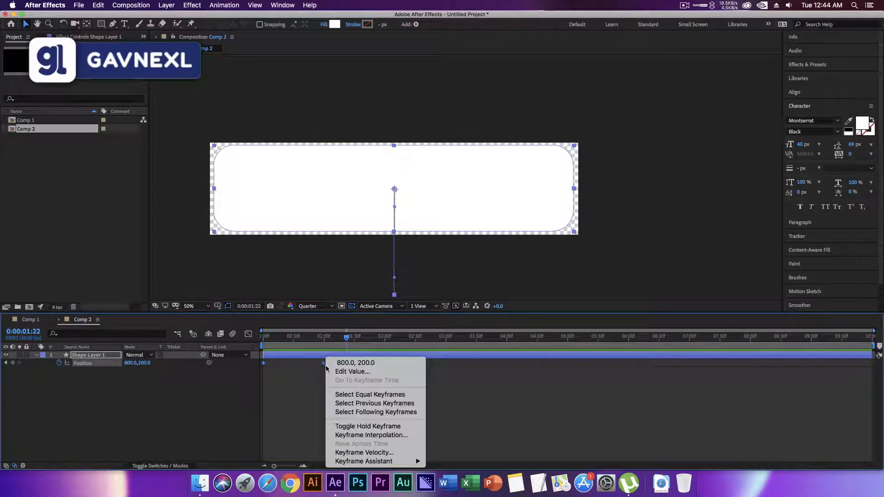
mouse_move(380, 464)
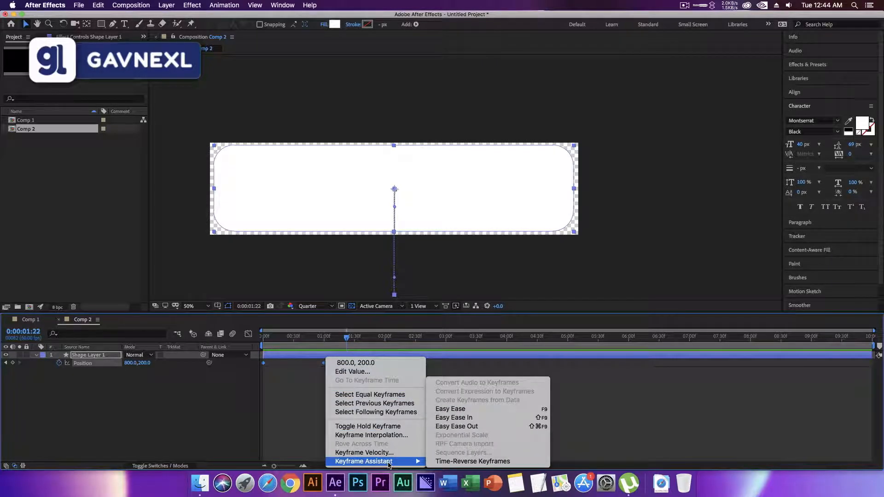
click(449, 409)
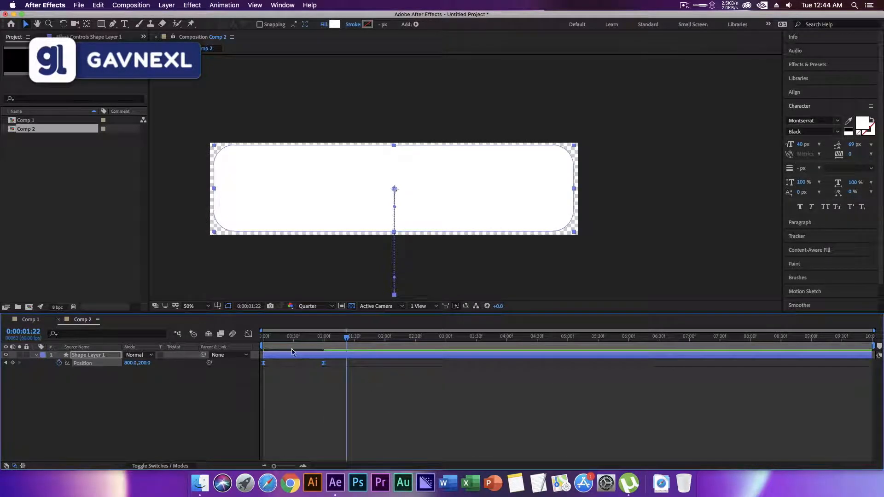
Reshape the position keyframes' speed graph to peak early and slow gradually, and return to the start of the timeline.
click(248, 334)
drag(404, 385, 229, 456)
drag(314, 438, 271, 441)
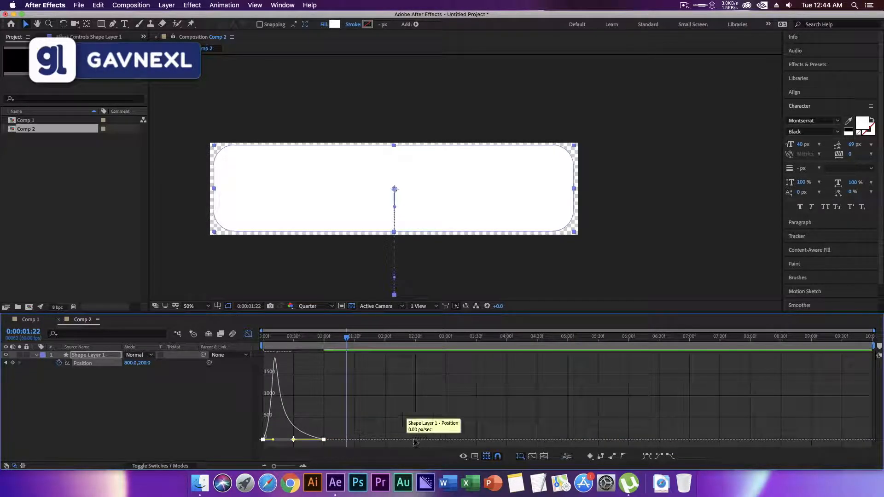
click(475, 457)
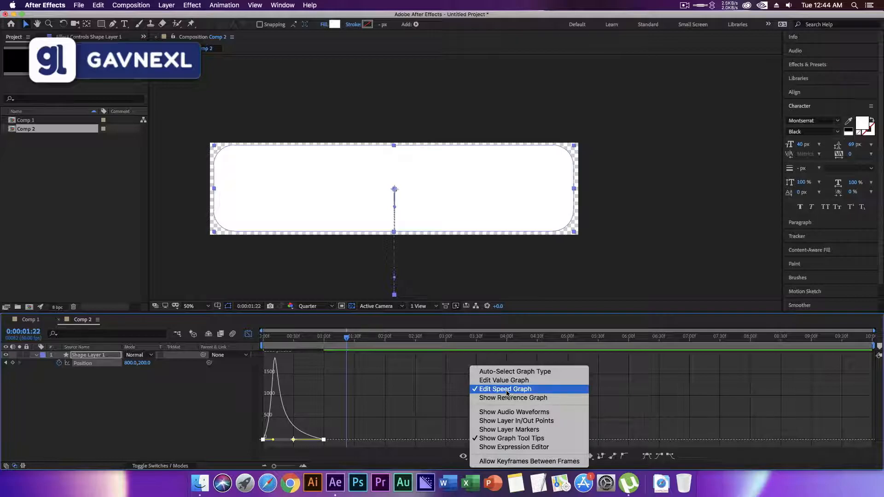
click(373, 465)
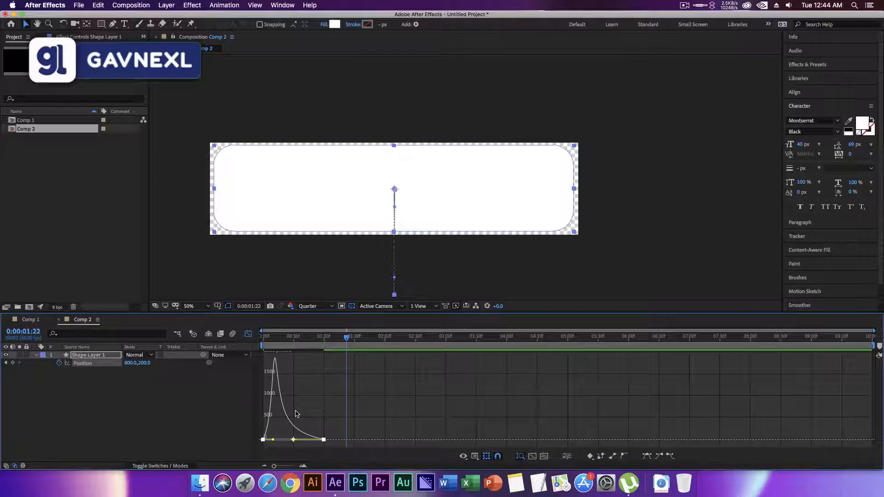
click(248, 334)
key(Home)
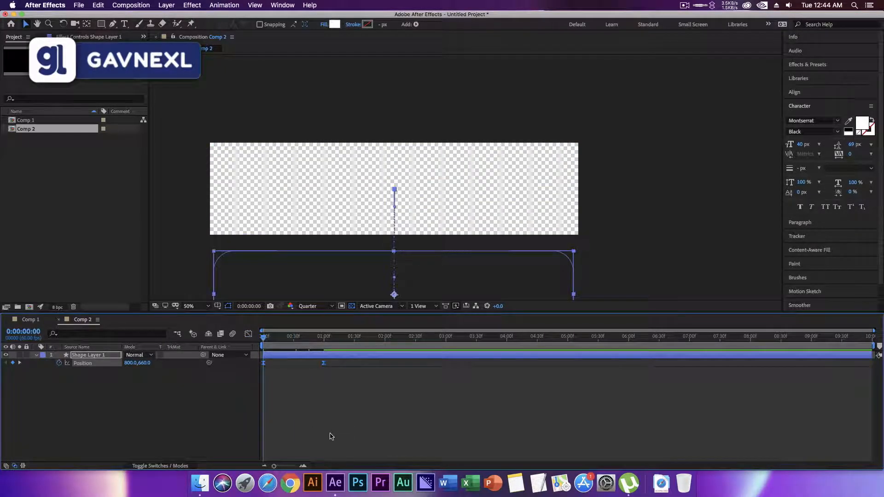
Preview the eased slide-up of the white rounded rectangle from the start of Comp 2.
key(space)
key(space)
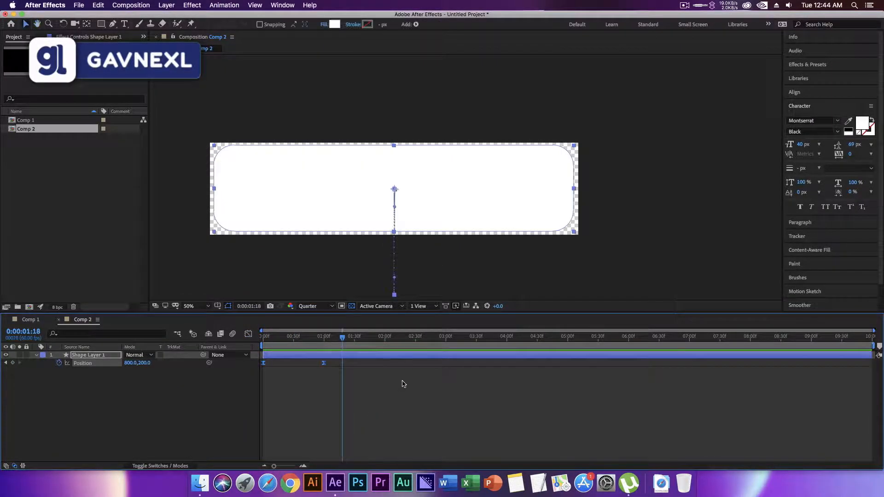
drag(342, 338, 317, 338)
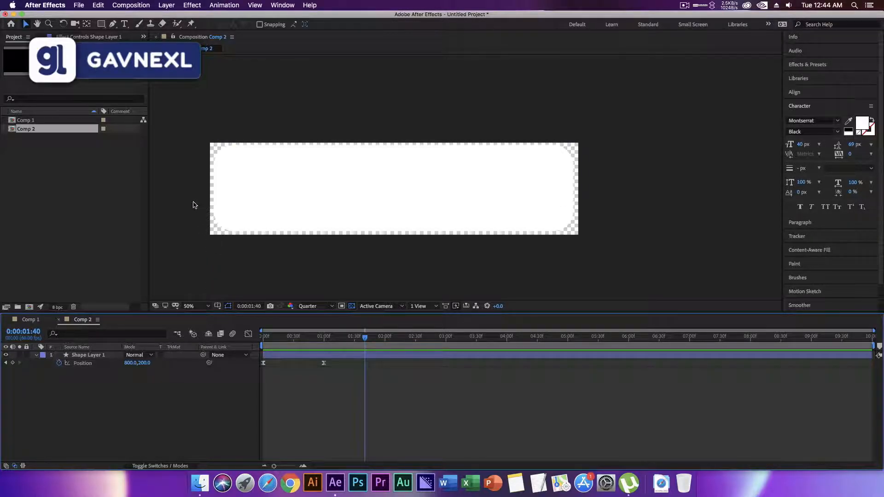
Draw a circle near the left end of the white rounded rectangle and fill it with dark red A43737.
click(101, 25)
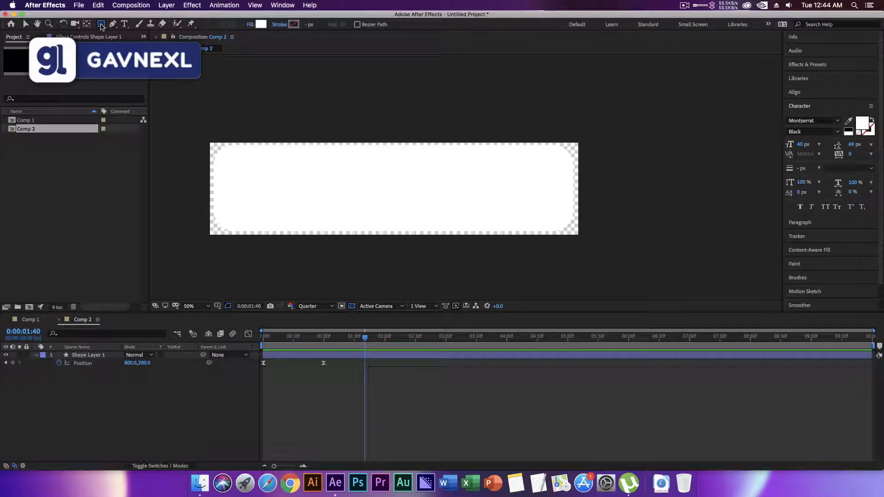
key(q)
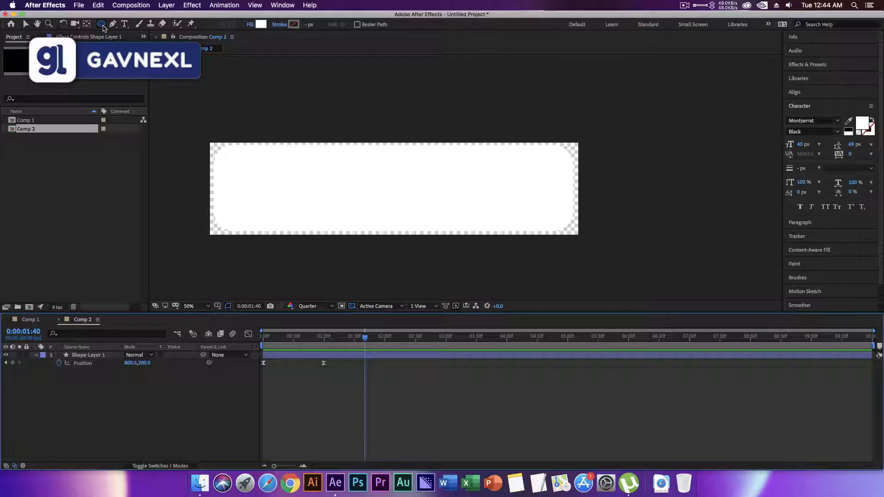
drag(243, 164, 295, 215)
click(261, 24)
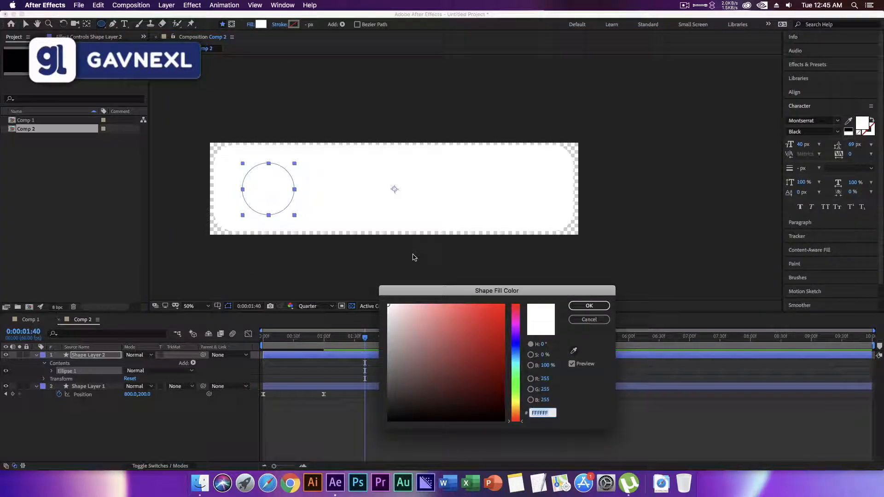
mouse_move(464, 328)
mouse_down()
mouse_move(483, 318)
mouse_move(465, 346)
mouse_up()
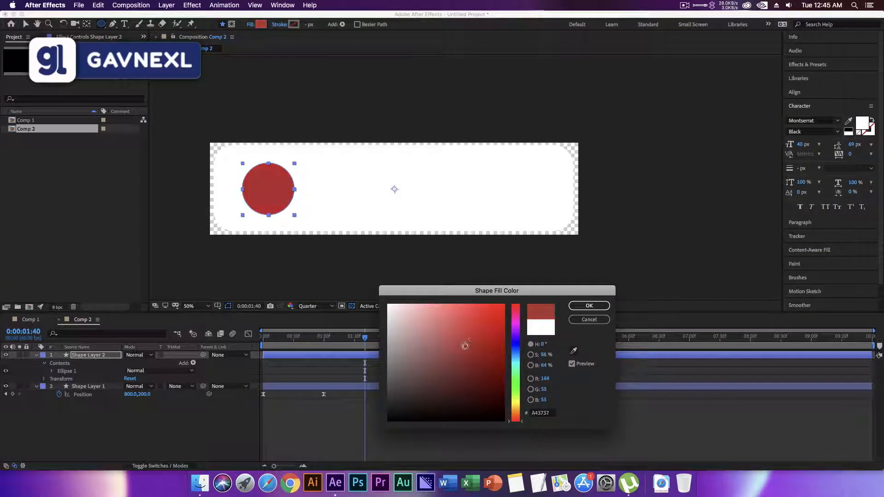
click(587, 306)
click(208, 417)
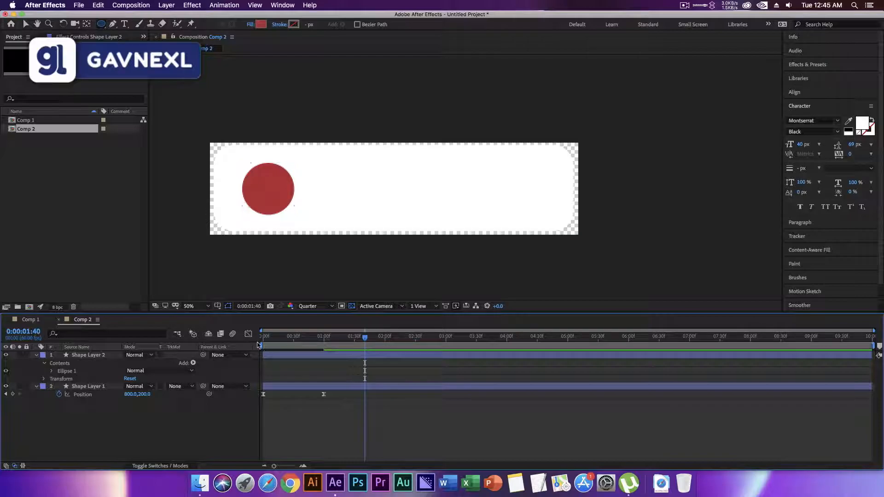
Move the current time to 0:00:00:12 and set the composition preview resolution to Full.
drag(308, 343, 276, 345)
click(317, 306)
click(311, 328)
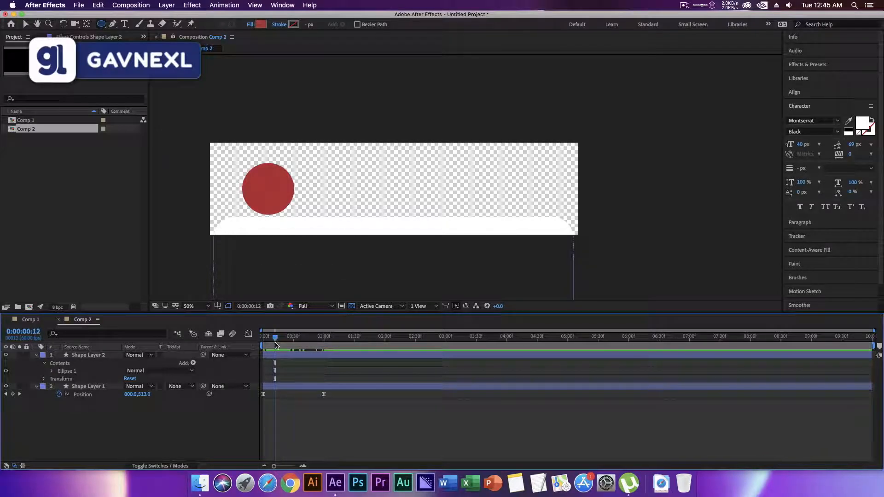
Lower the circle layer's vertical position to 552 and start a position keyframe for it at 0:00:00:12.
click(36, 355)
click(90, 358)
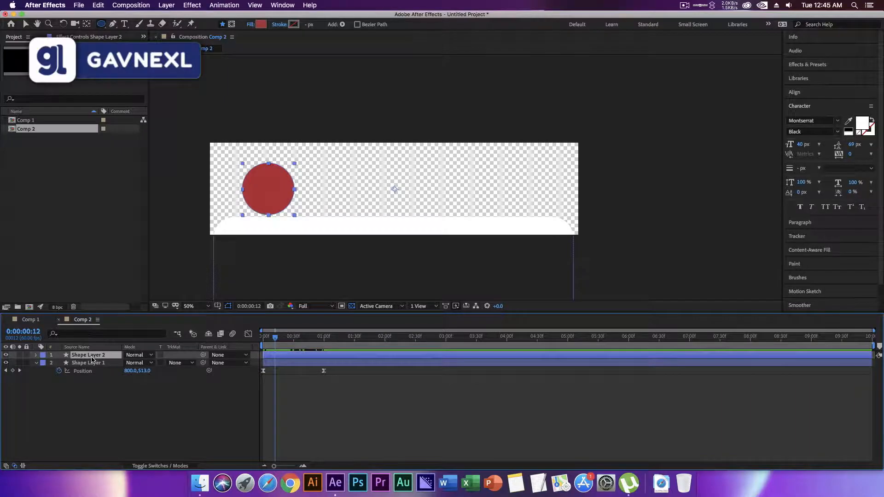
key(p)
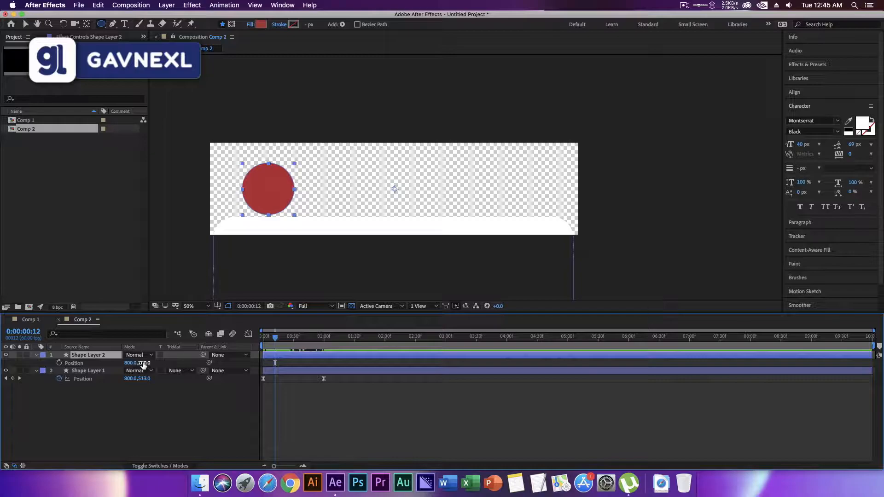
drag(127, 363, 303, 367)
click(59, 363)
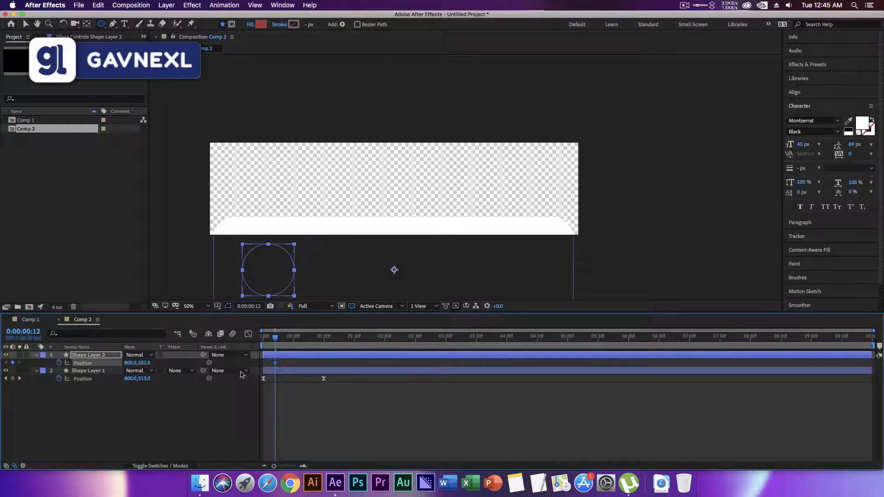
Keyframe the circle layer's vertical position at 200 at 0:00:01:14.
drag(275, 340, 338, 342)
click(145, 363)
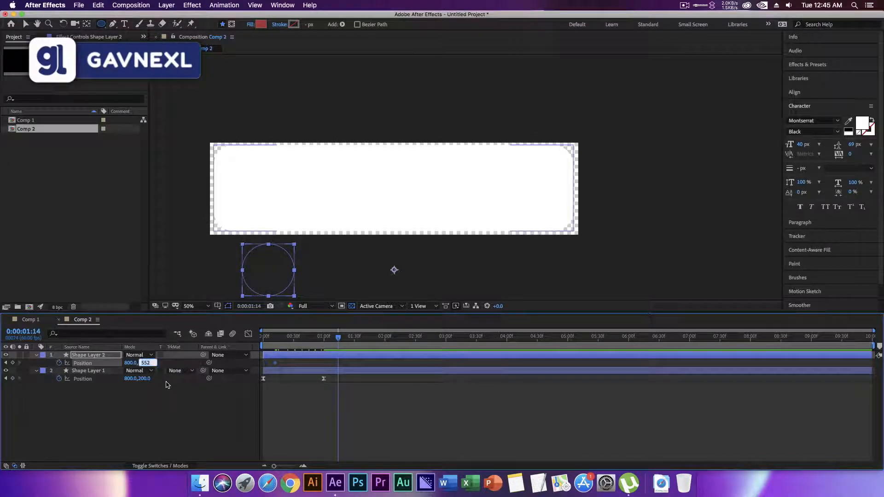
text(200)
key(Return)
Preview the circle sliding up together with the white rectangle from the start of Comp 2.
drag(338, 339, 244, 343)
key(space)
key(space)
click(279, 341)
key(space)
Apply Easy Ease to both position keyframes of the circle layer.
drag(263, 363, 397, 358)
right_click(338, 364)
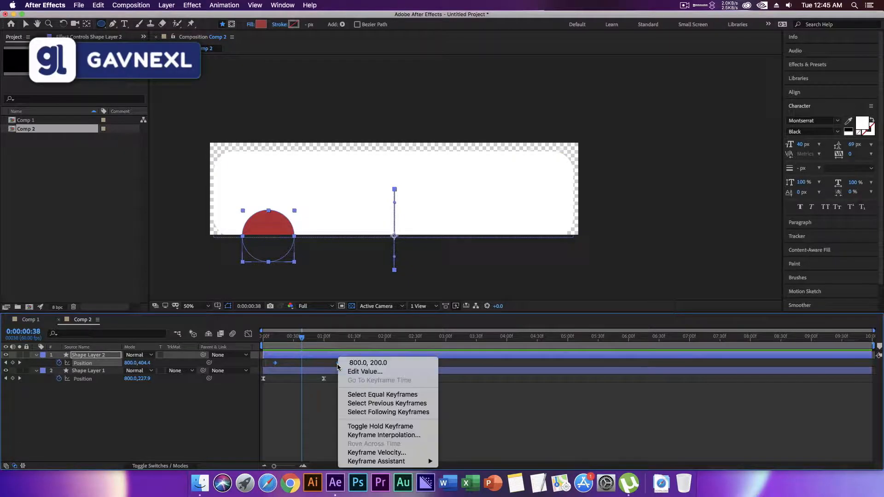
mouse_move(392, 465)
click(460, 410)
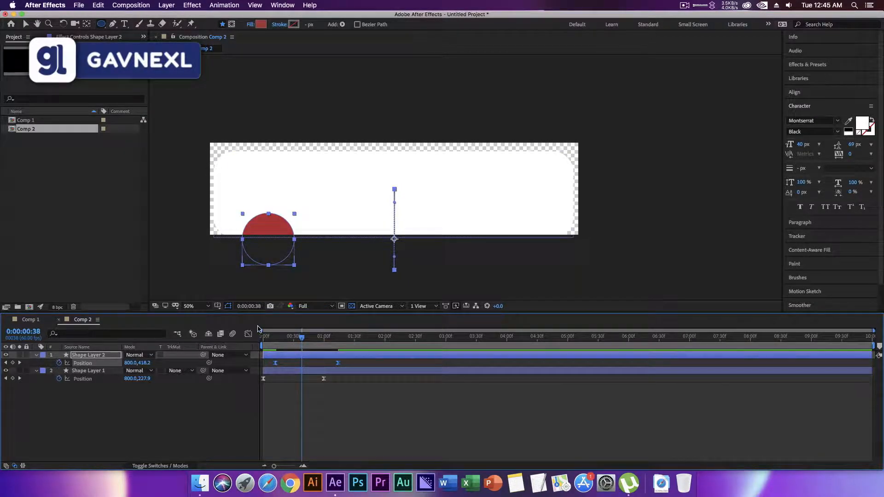
Reshape the speed graph of the circle's position keyframes so the motion peaks early and slows gradually.
click(249, 334)
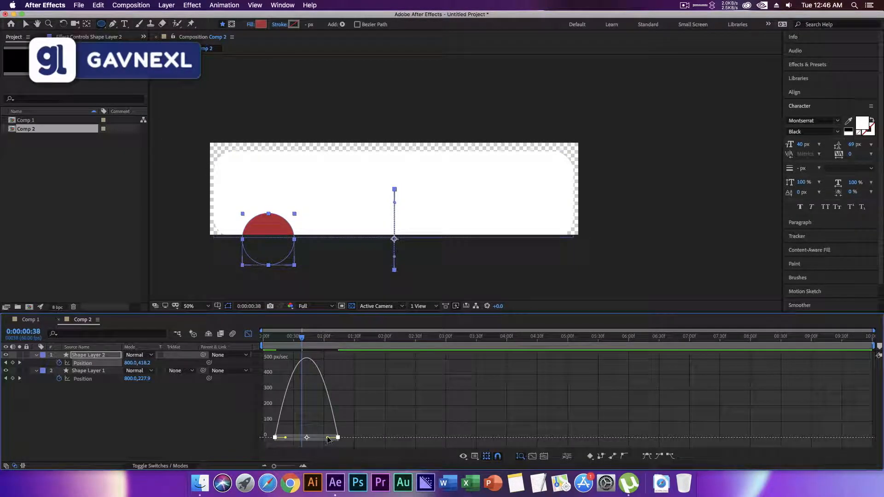
drag(317, 438, 273, 438)
click(249, 333)
Preview the staggered slide-up of the rectangle and the eased circle, and clear the layer selection.
key(space)
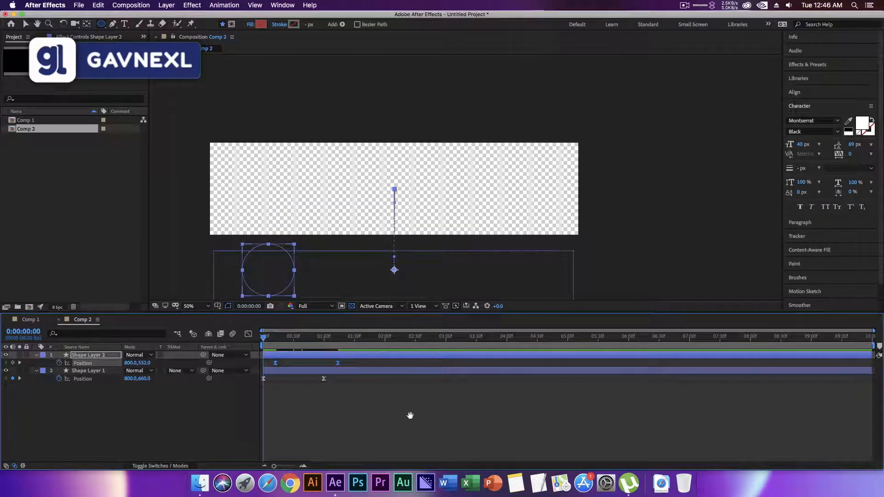
key(space)
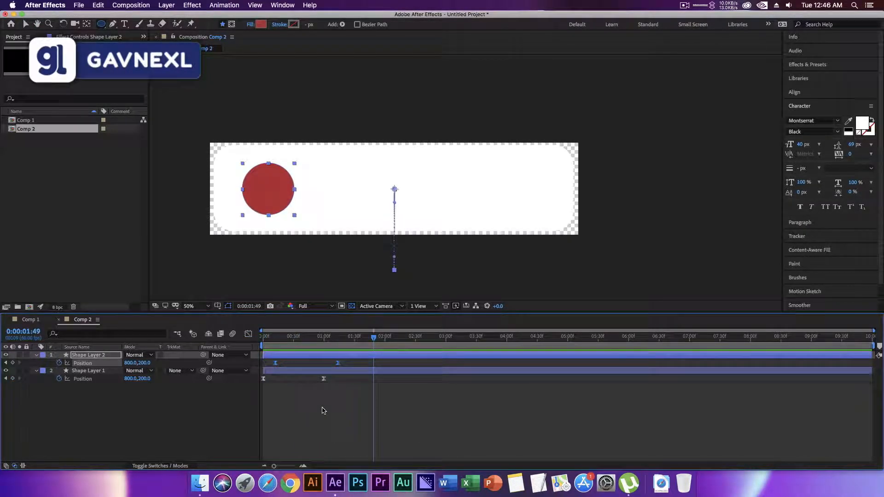
key(space)
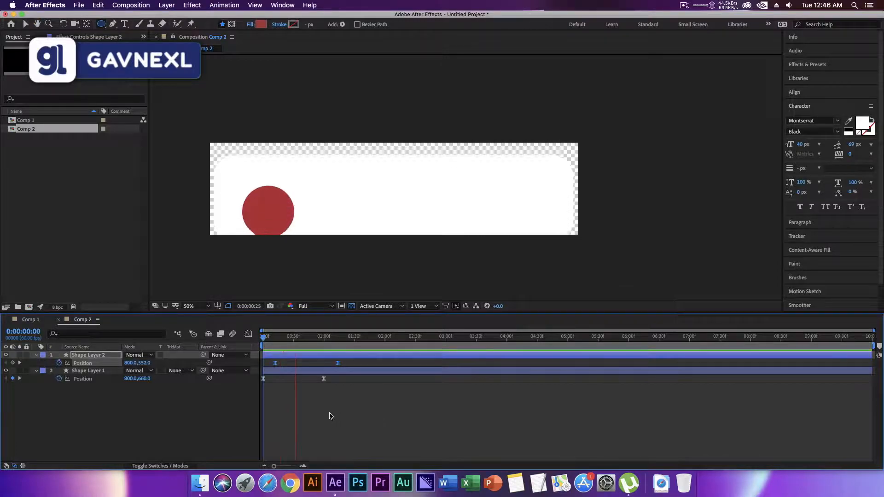
key(space)
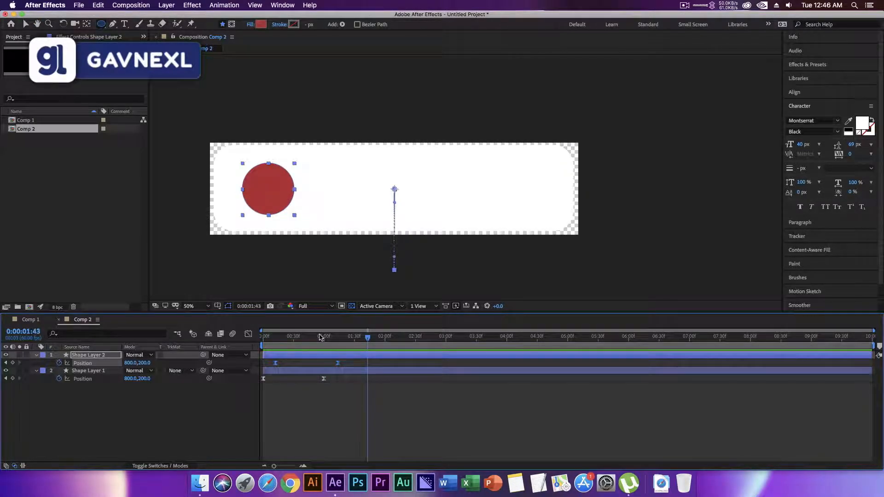
click(239, 413)
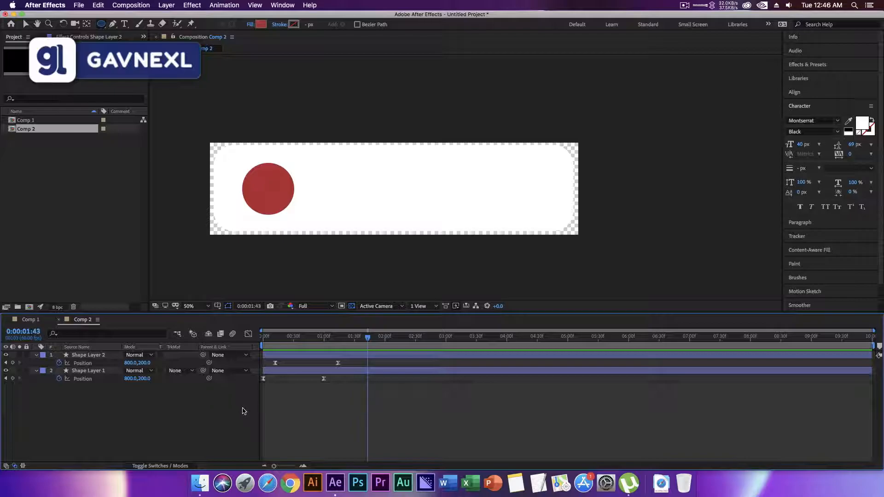
Import logo.png and add it to Comp 2 as the layer above the circle.
click(806, 64)
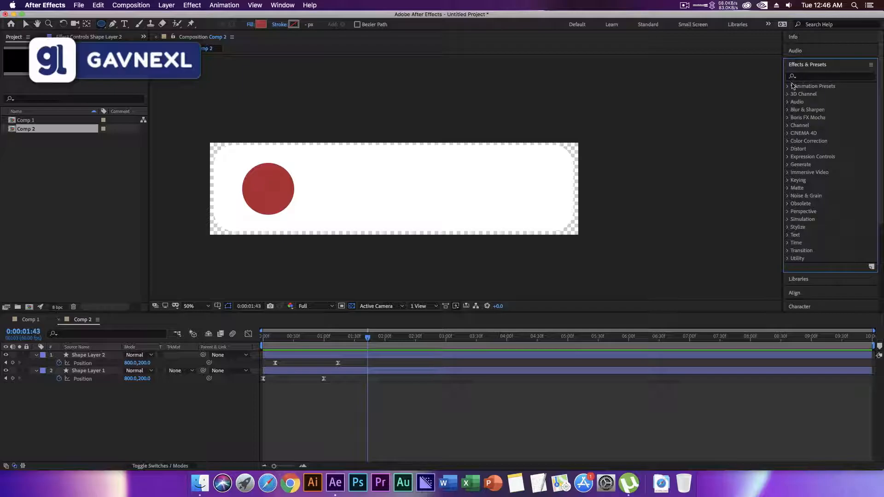
drag(295, 340, 358, 340)
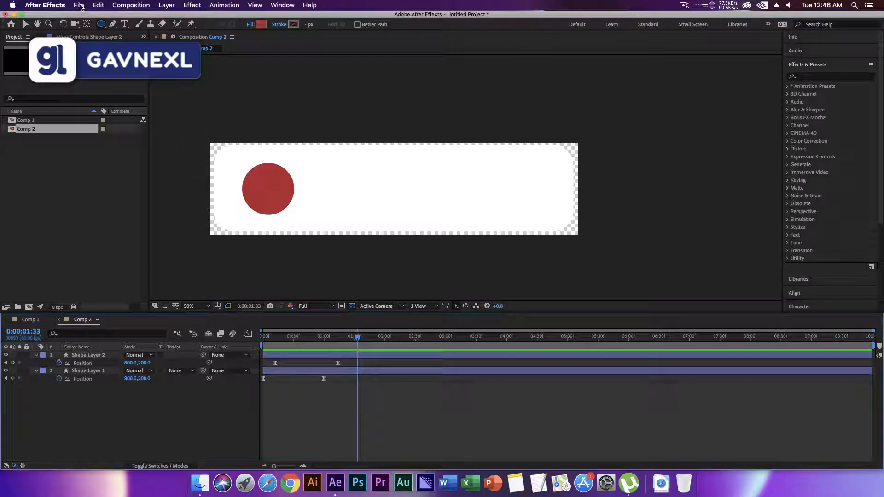
click(79, 5)
mouse_move(152, 124)
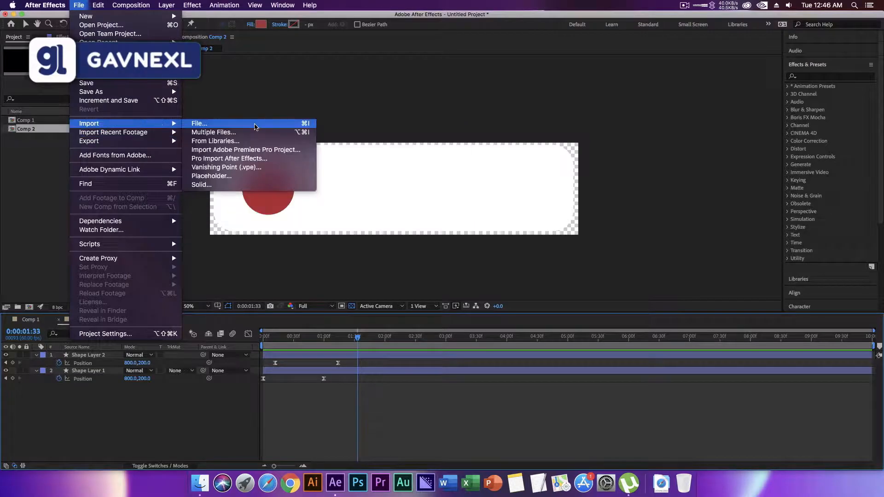
click(255, 124)
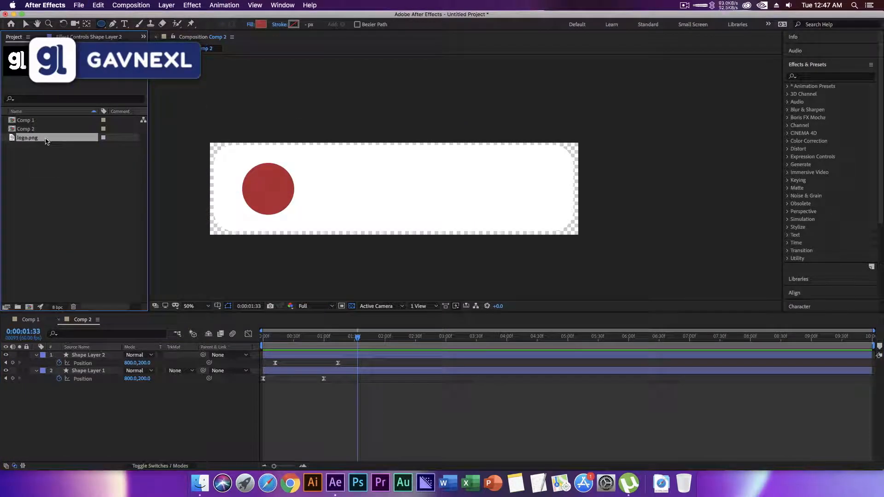
drag(46, 141, 92, 353)
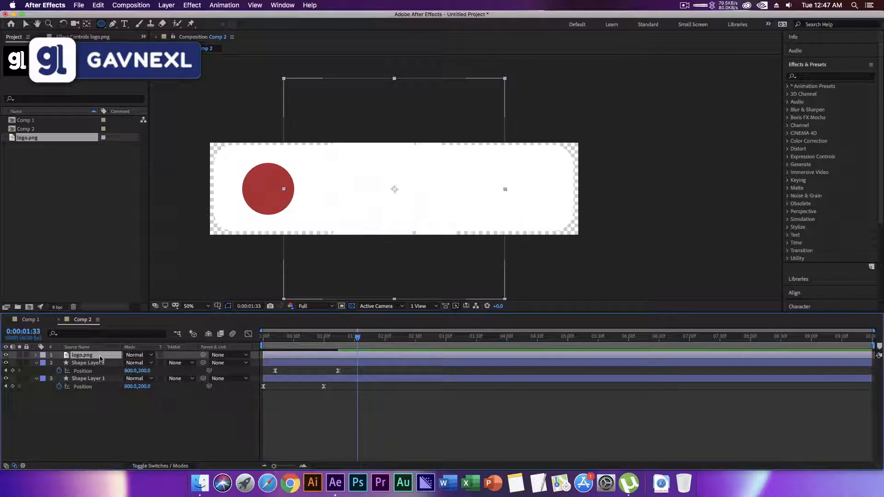
Scale the logo layer down to 29% and apply the Fill effect to it.
key(s)
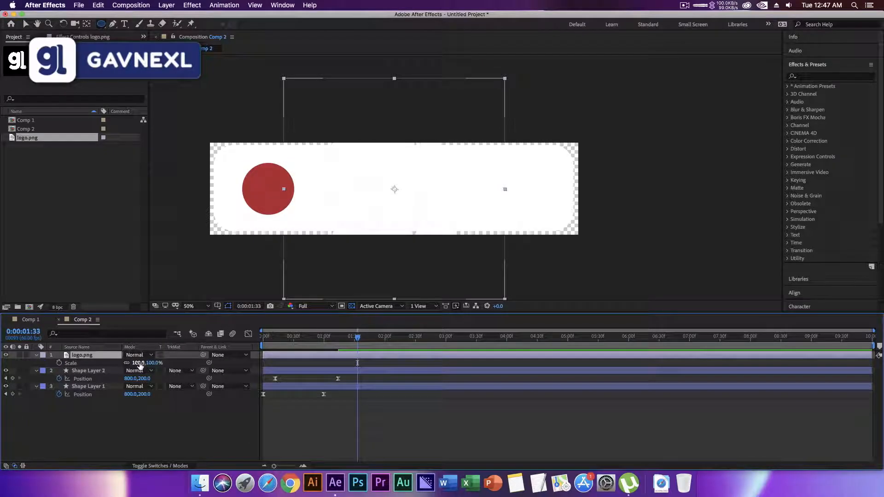
drag(140, 365, 110, 368)
click(119, 417)
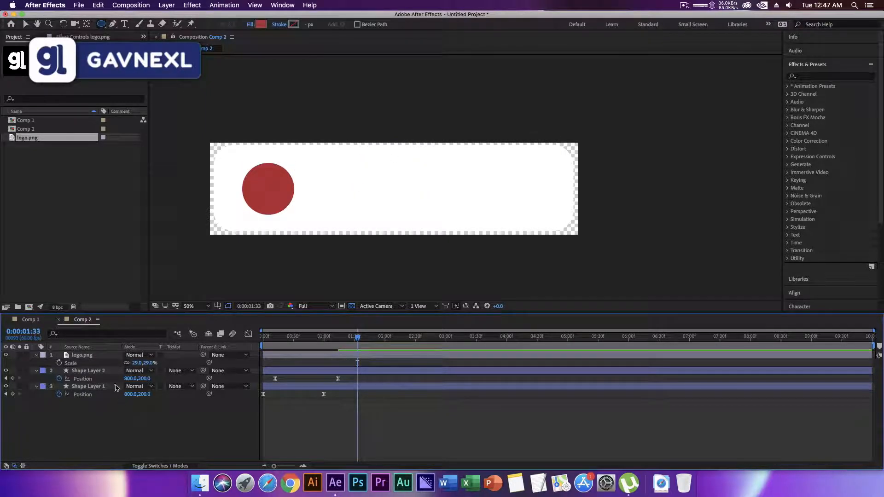
click(92, 356)
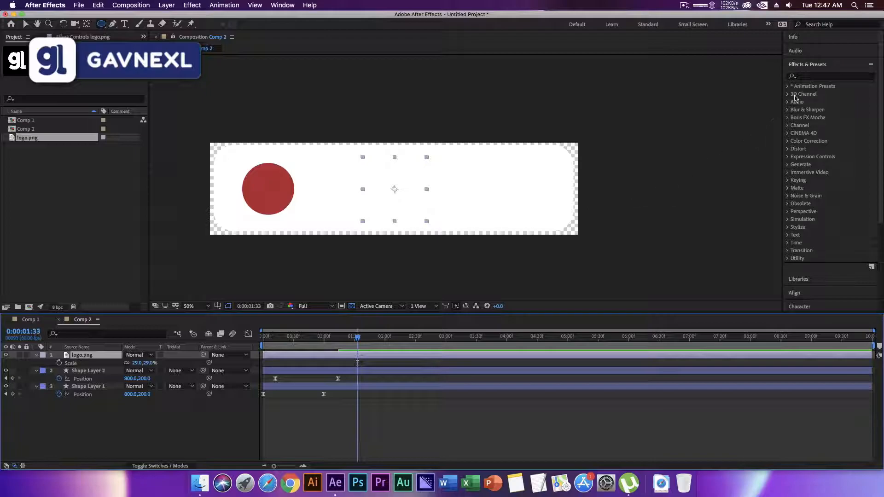
click(830, 79)
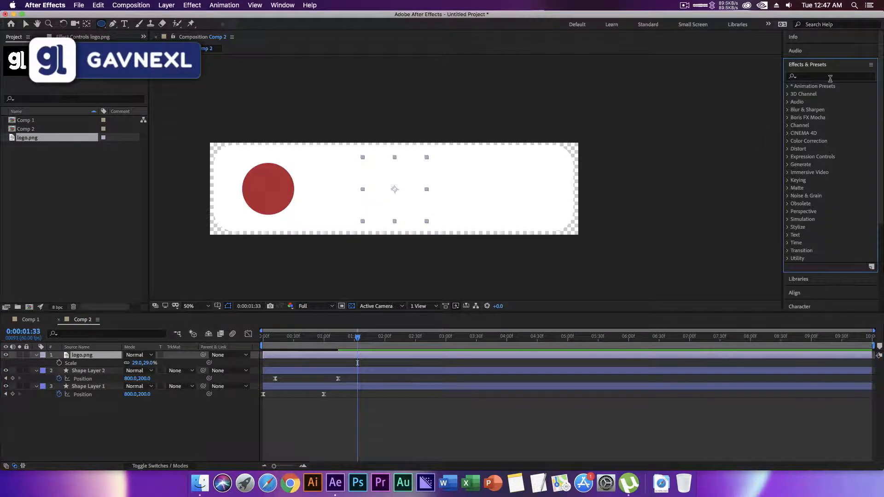
text(fill)
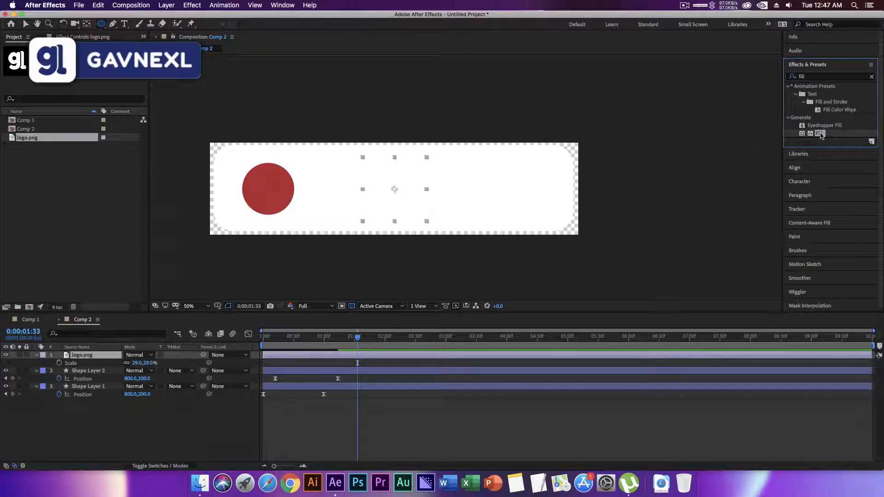
drag(252, 346, 88, 364)
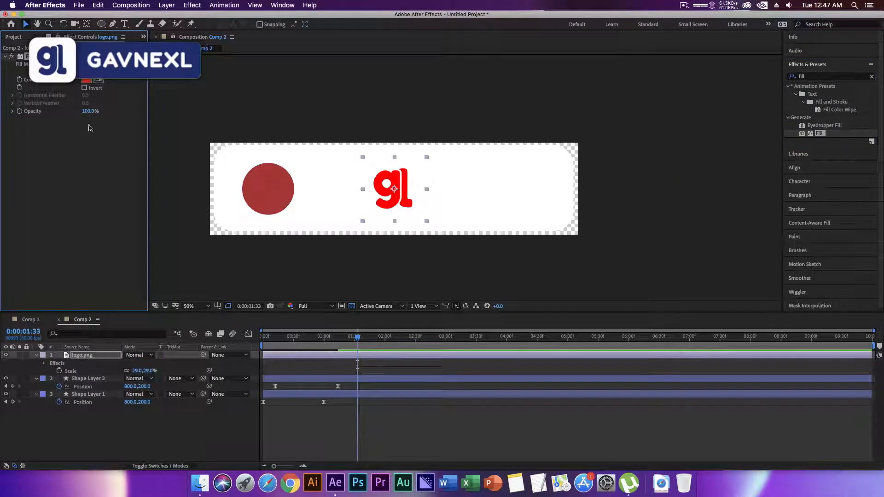
Set the logo's Fill effect color to black and move the logo onto the center of the red circle.
click(87, 82)
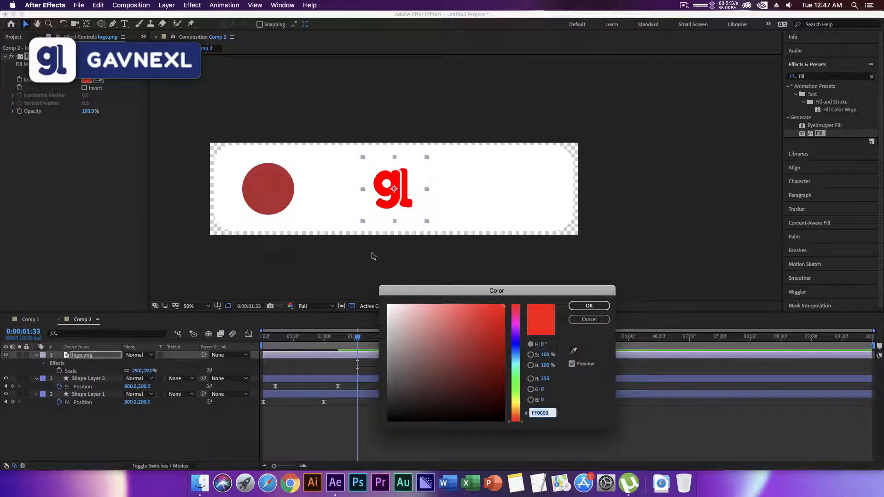
drag(420, 364, 378, 438)
click(589, 306)
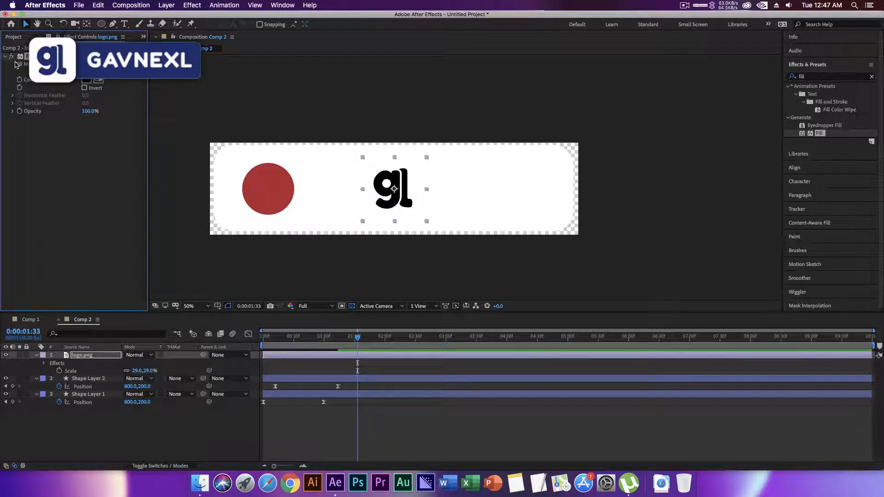
drag(392, 203, 269, 204)
Change the logo's Fill effect color to white and scale the logo to 20% to fit inside the circle.
click(86, 80)
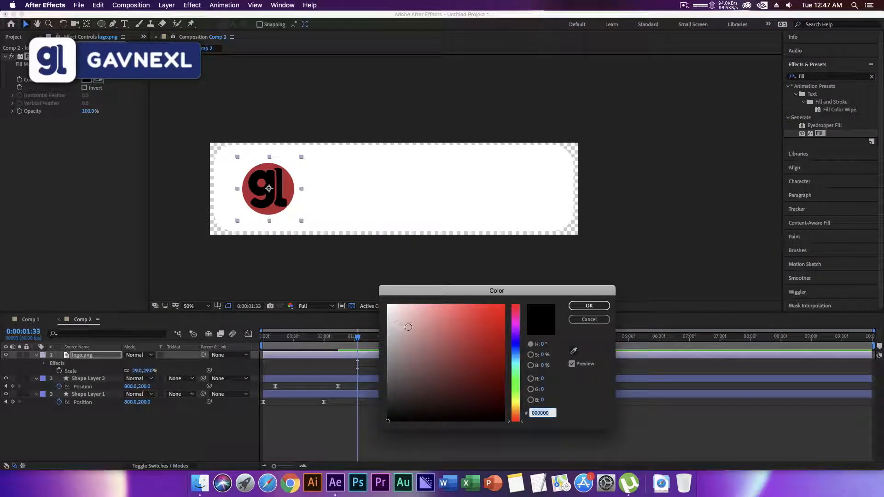
drag(408, 327, 388, 305)
click(590, 306)
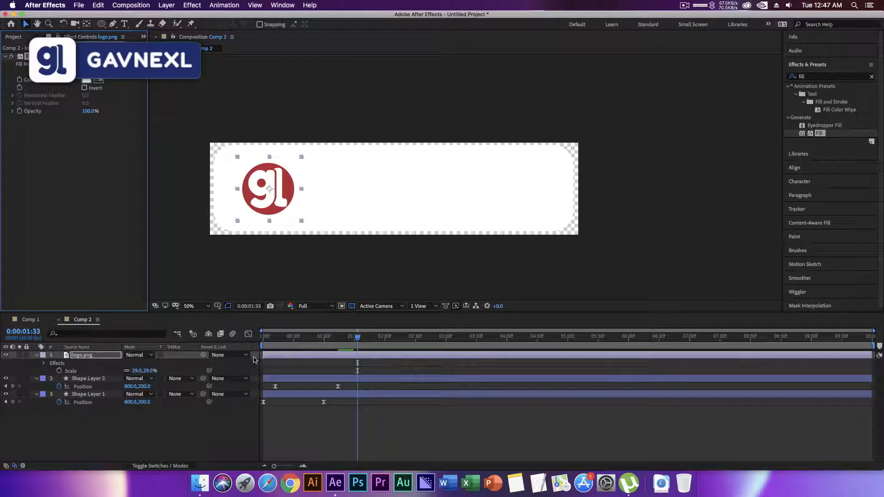
drag(137, 371, 132, 372)
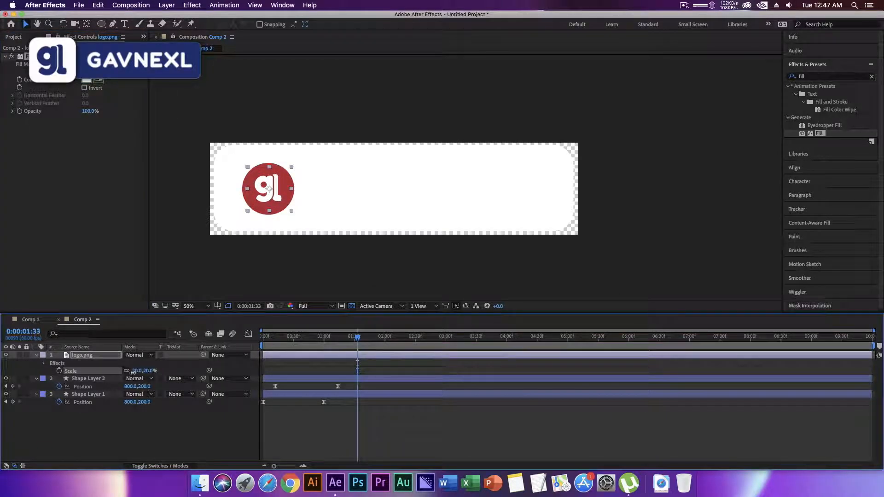
Nudge the logo slightly downward so it sits centered inside the red circle.
click(137, 439)
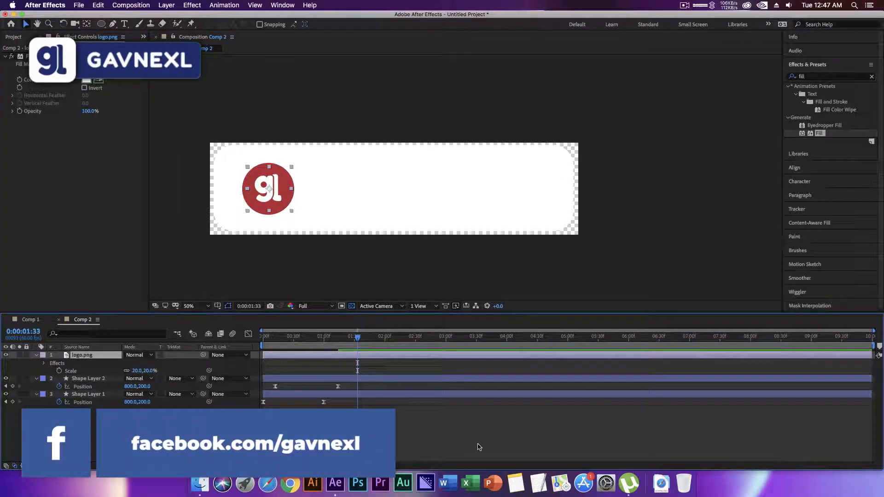
key(Return)
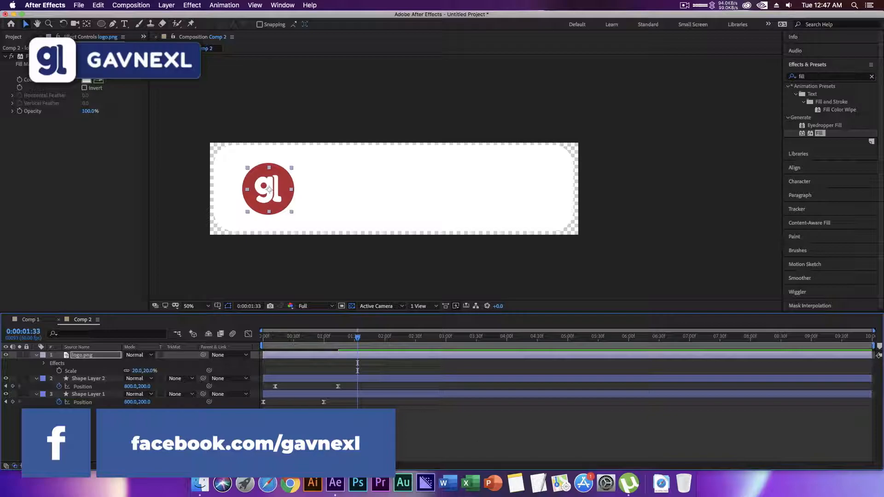
click(184, 435)
Start the logo's Position animation at 0:00:00:19 with a keyframe below the banner at 256, 542.
drag(357, 338, 282, 338)
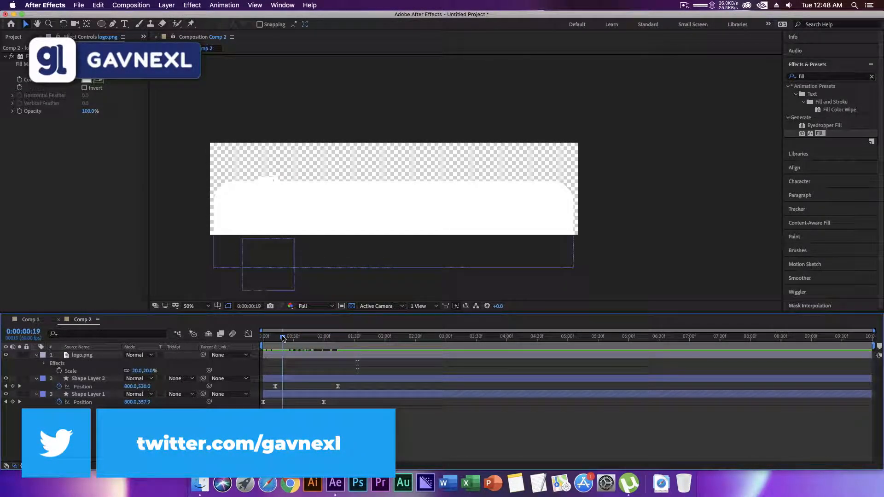
click(59, 367)
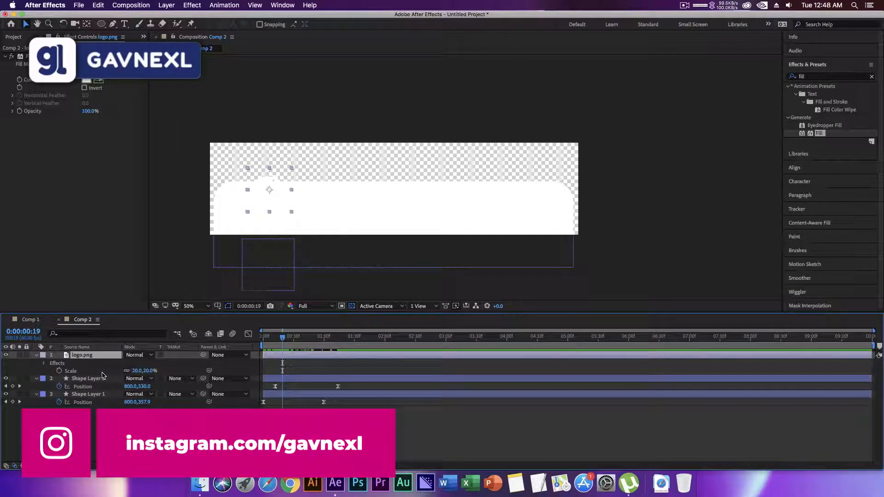
key(p)
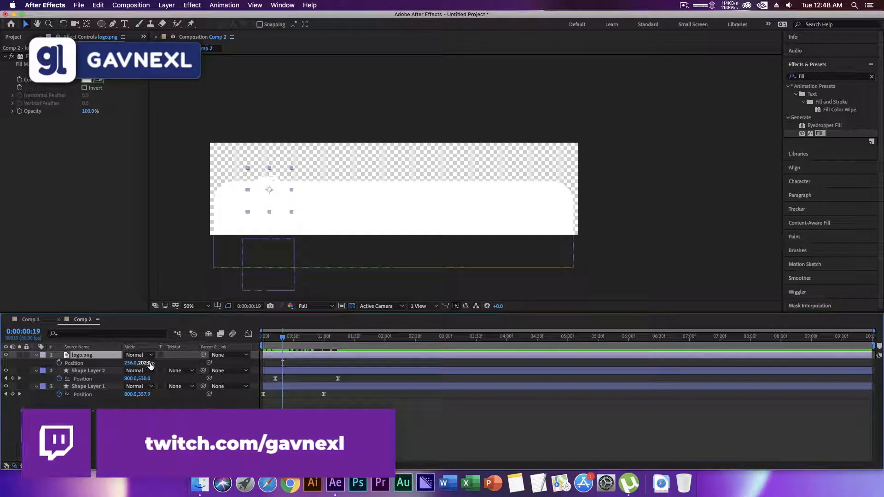
drag(146, 363, 310, 363)
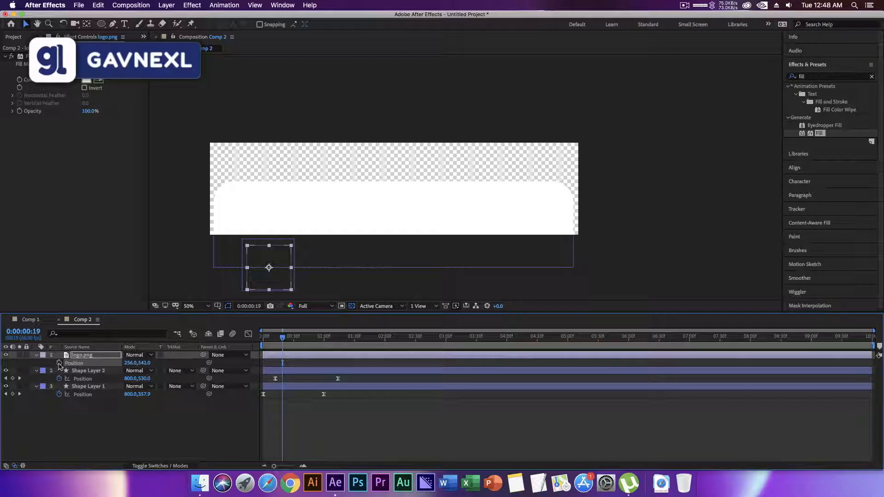
Add the logo's ending Position keyframe at 0:00:01:28 with the value 256, 202.
drag(285, 340, 353, 338)
click(145, 363)
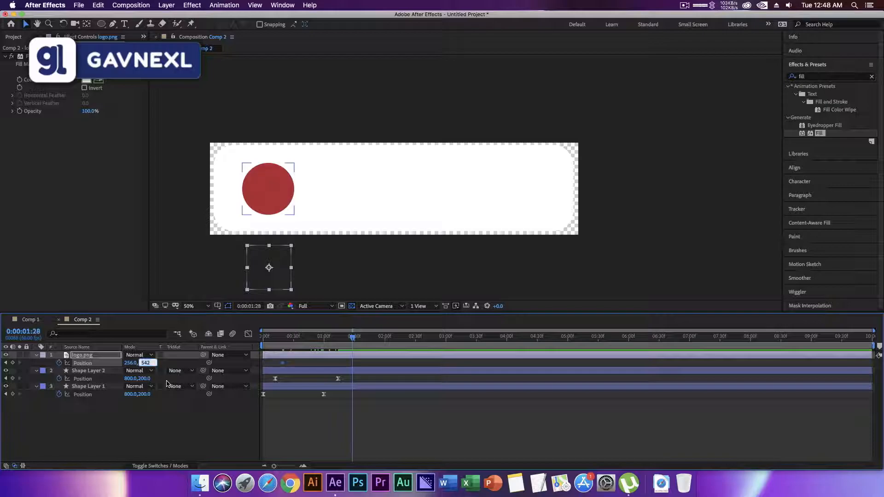
key(Return)
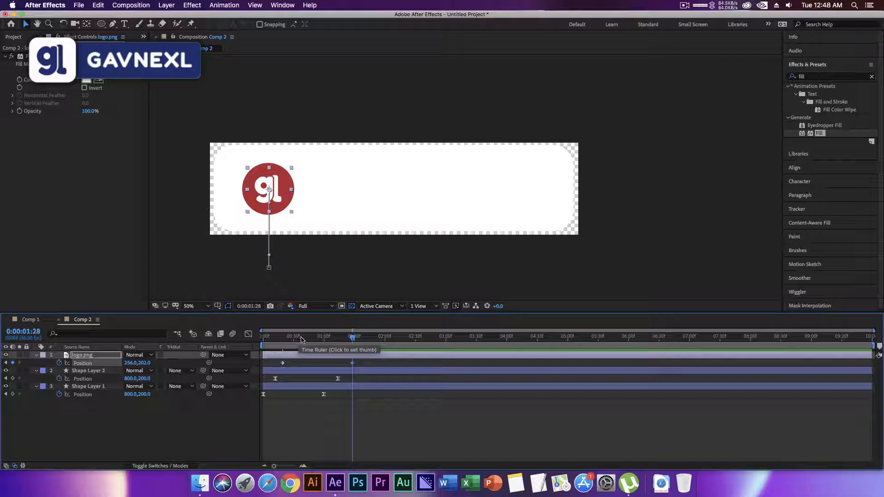
Apply Easy Ease to both logo Position keyframes and skew their speed curve toward the start of the move.
drag(383, 368, 273, 364)
right_click(283, 367)
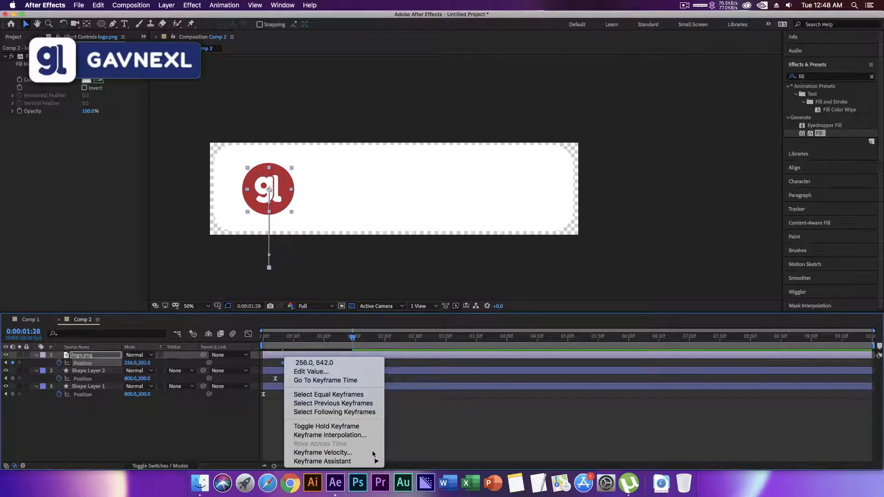
mouse_move(322, 461)
click(409, 409)
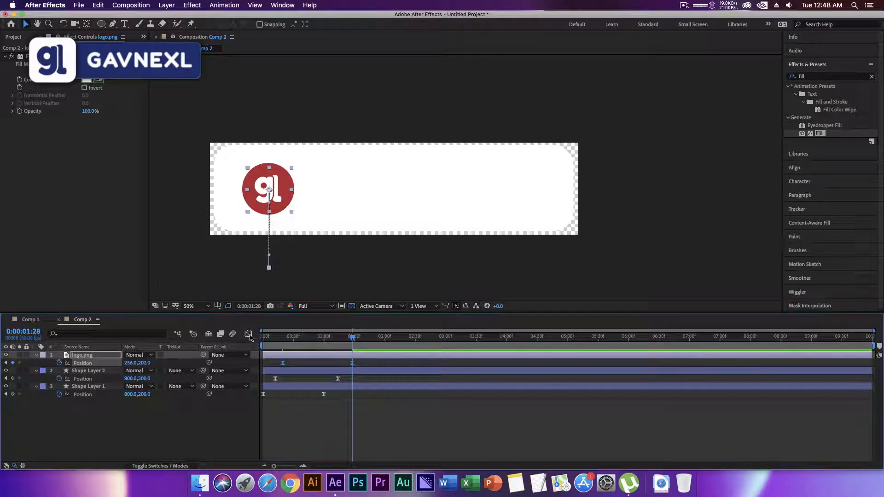
click(248, 333)
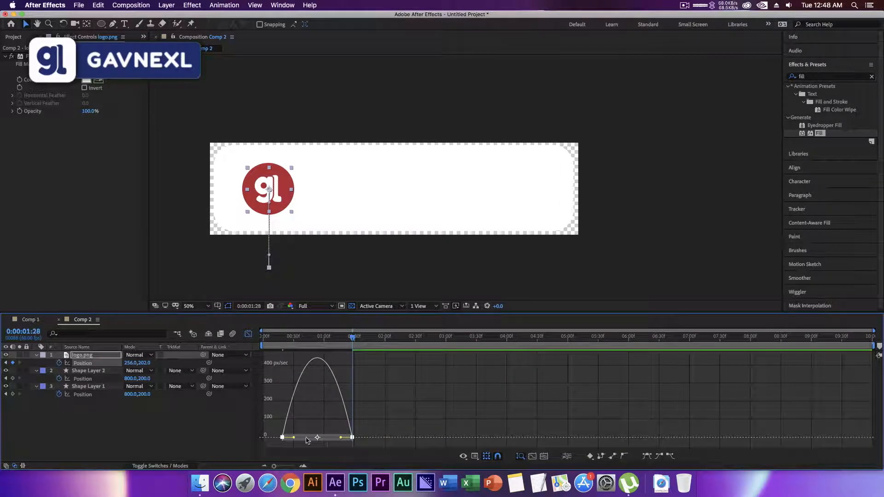
drag(322, 439, 318, 440)
click(249, 334)
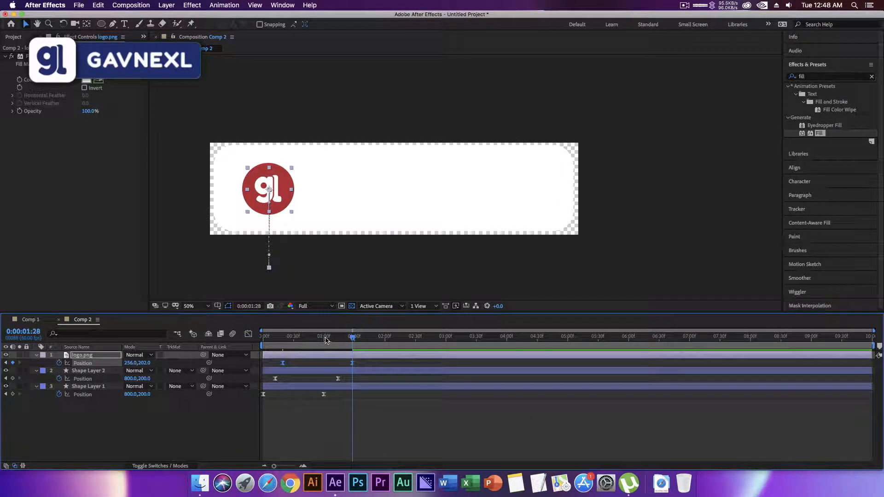
Preview the lower third from the first frame to check the logo's slide-up animation.
key(Home)
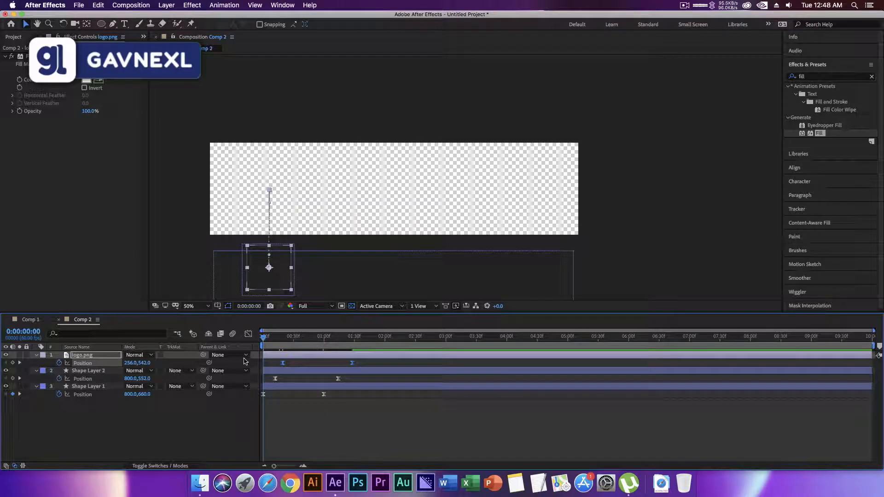
key(space)
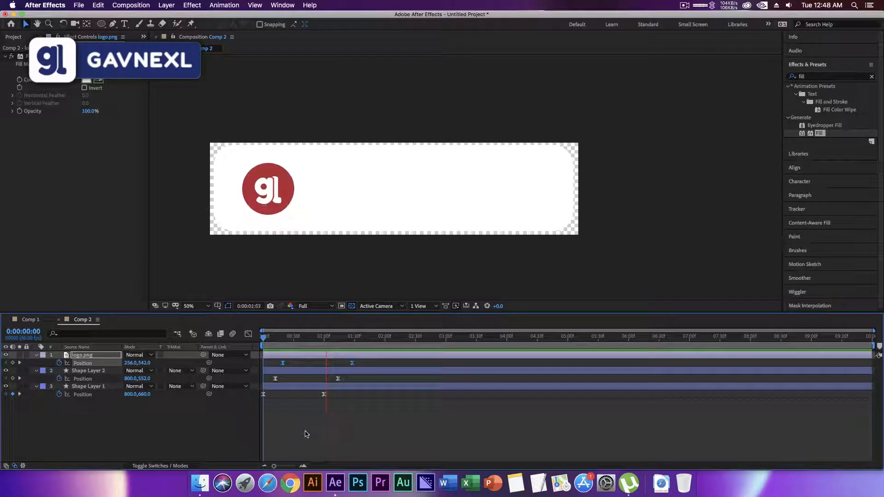
key(space)
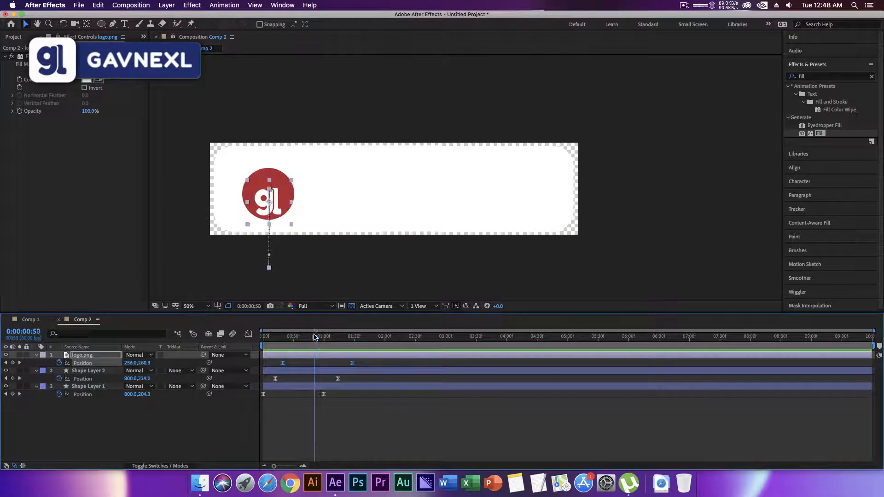
key(space)
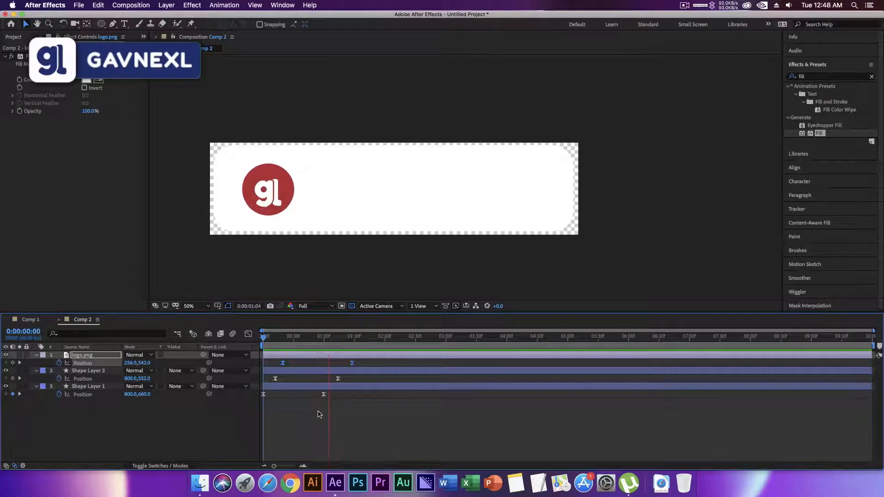
key(space)
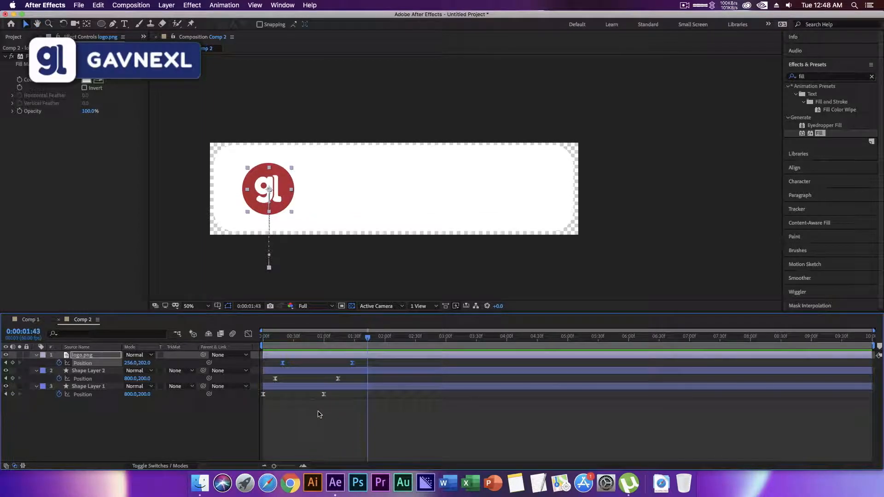
Add a text layer reading "Gavnexl" beside the red circle, with the current time at 0:00:01:45.
click(240, 429)
click(372, 339)
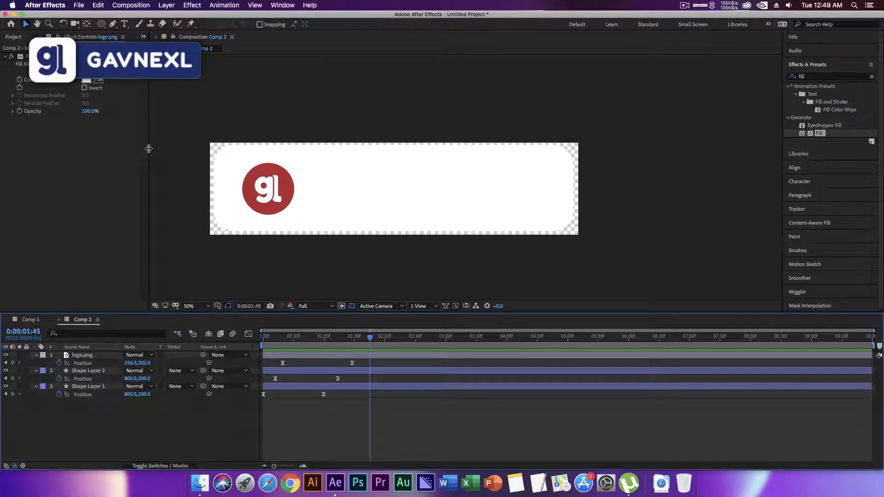
click(125, 24)
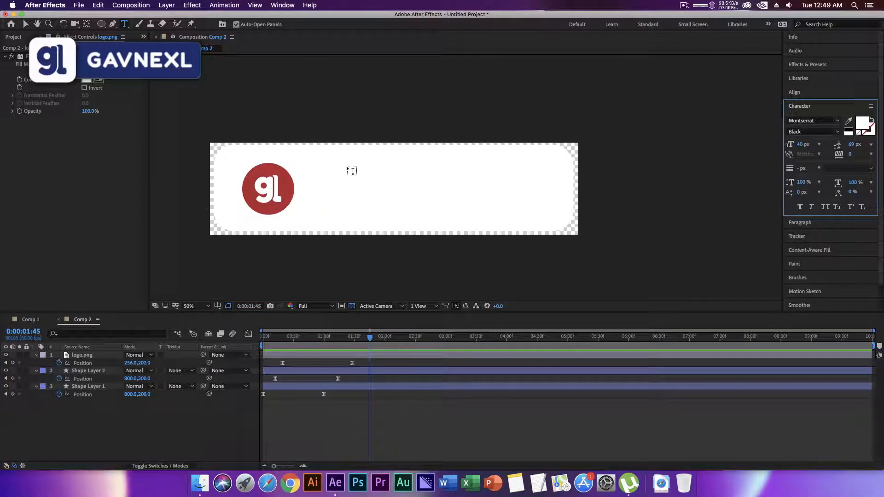
click(347, 180)
text(Gavnexl)
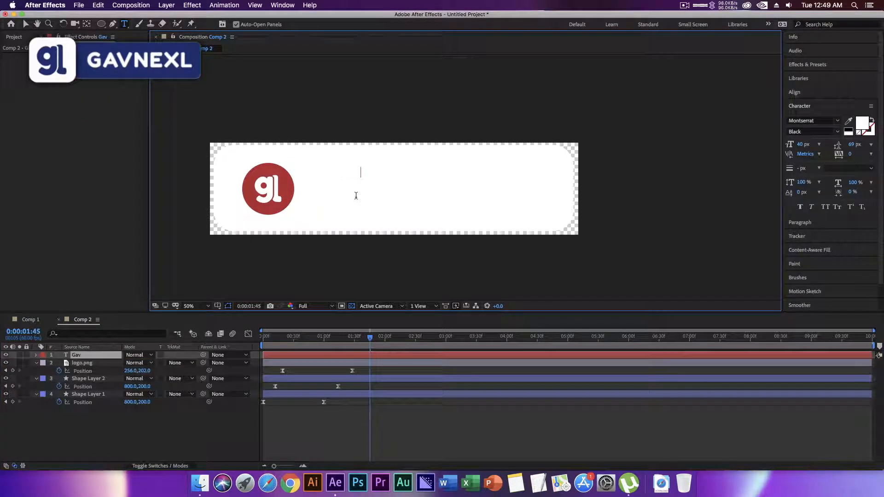
Set the whole Gavnexl text's fill color to the muted red B75858.
key(ctrl+a)
click(867, 127)
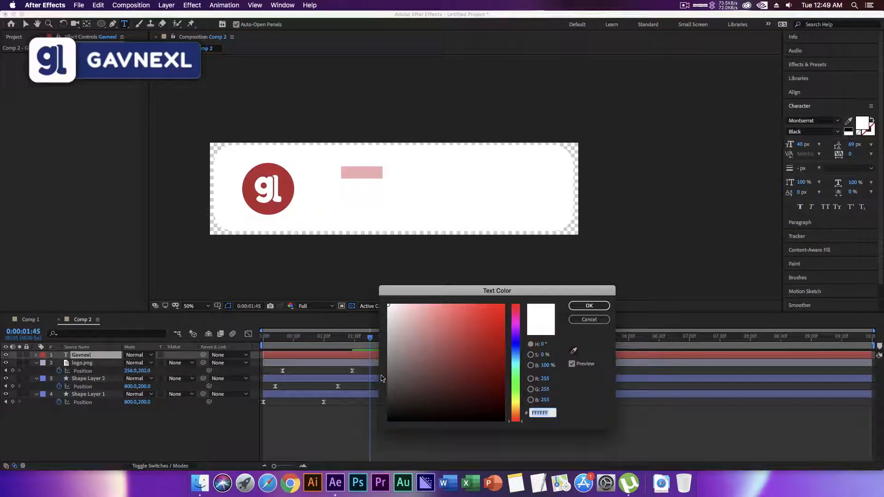
drag(383, 374, 387, 423)
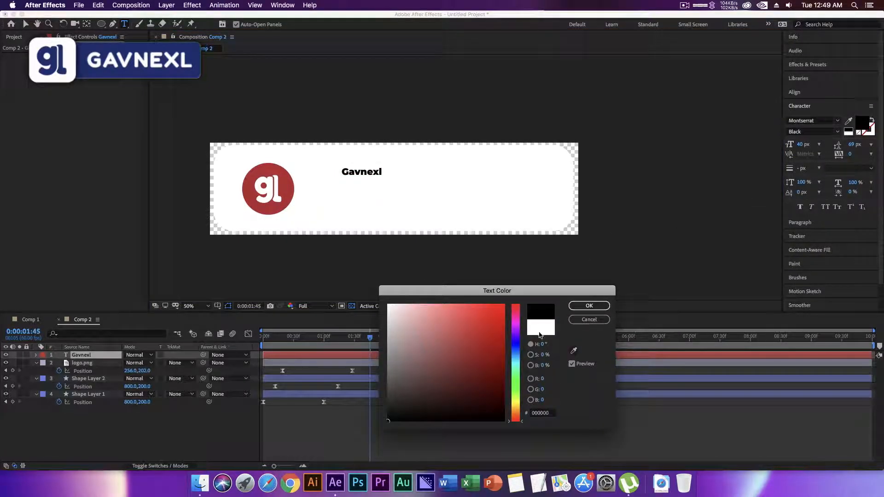
click(520, 345)
drag(501, 309, 523, 296)
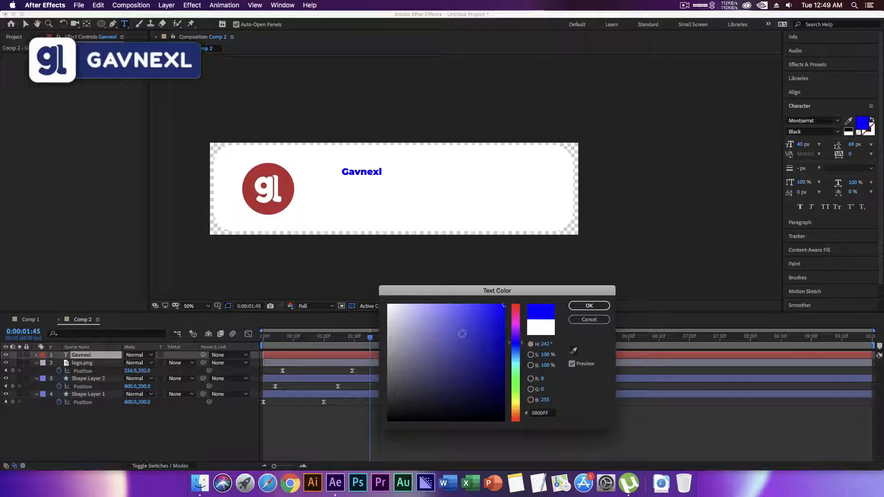
click(428, 315)
click(515, 305)
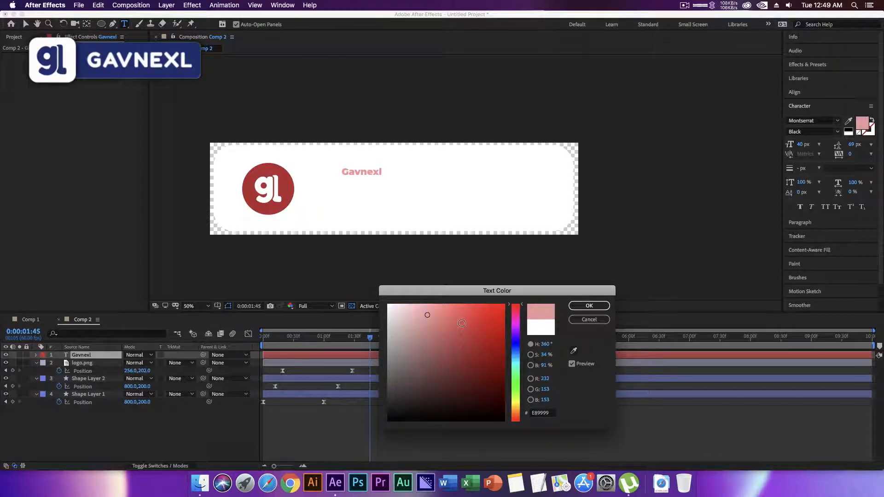
click(481, 318)
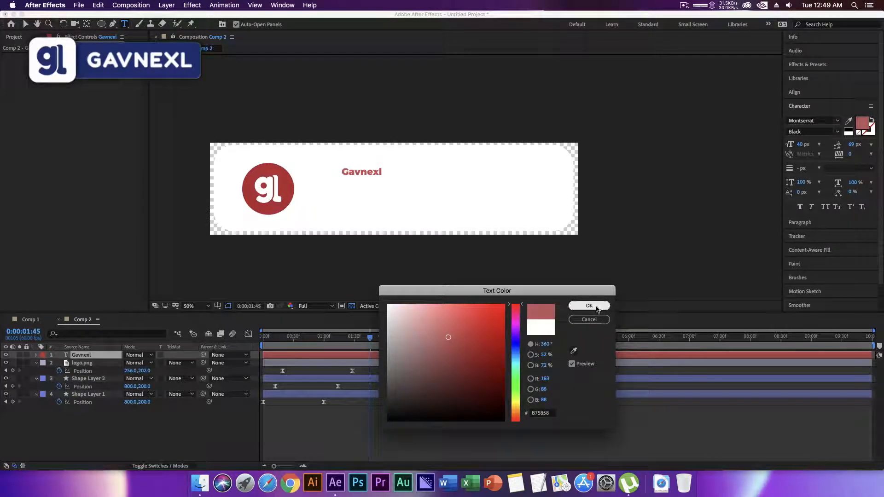
click(589, 306)
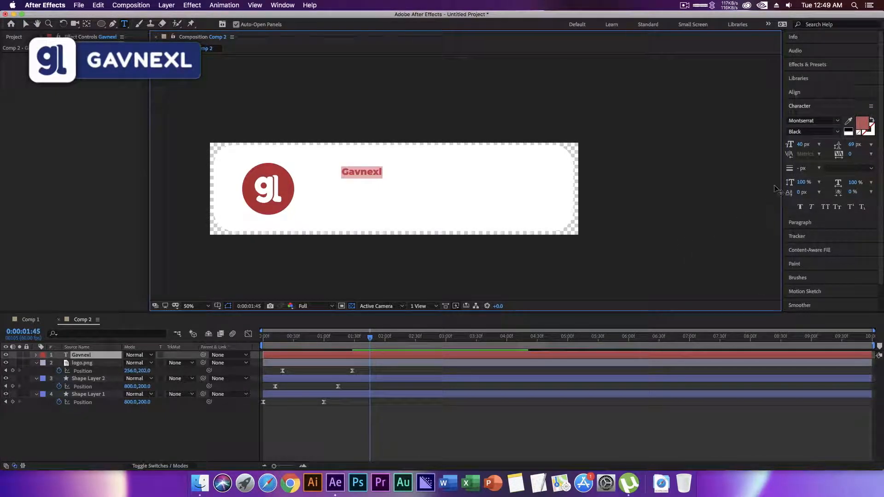
Enlarge the Gavnexl text to 86 px and place it just right of the red circle.
drag(802, 144, 824, 145)
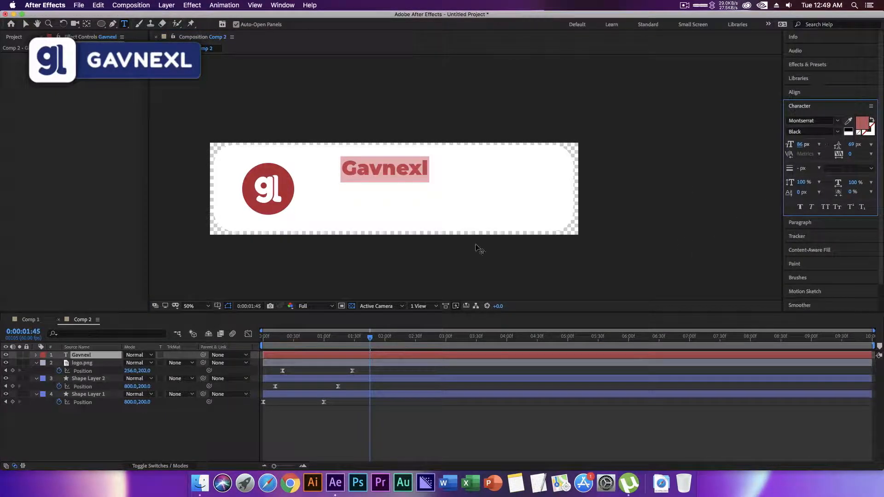
click(24, 24)
drag(364, 173, 332, 188)
click(199, 429)
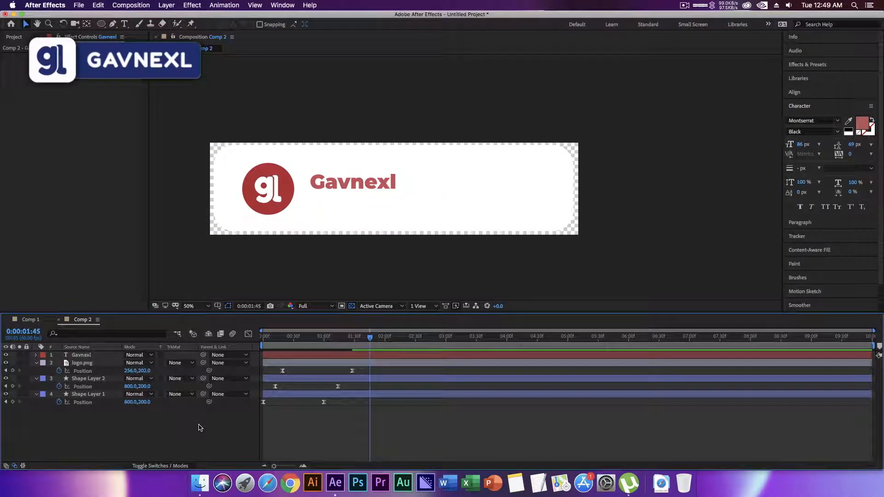
click(352, 186)
click(170, 437)
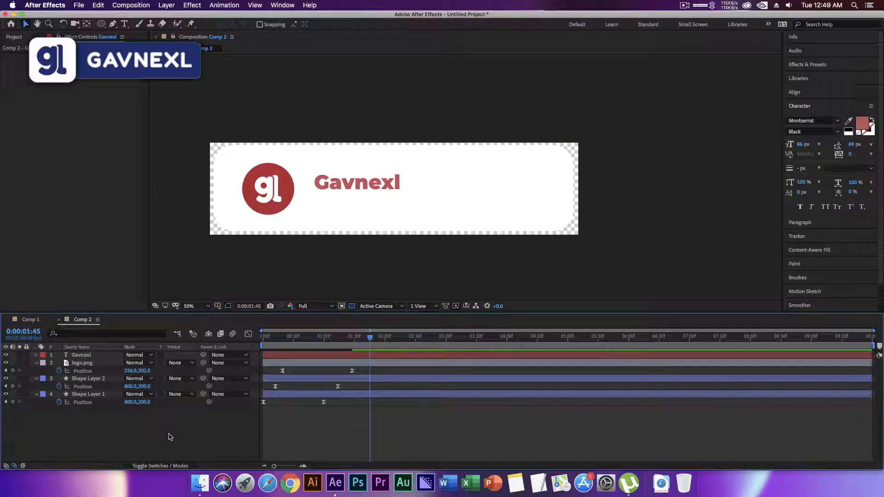
Keyframe the Gavnexl text's Position at 0:00:00:26, placed below the banner at 452, 520.
mouse_move(277, 337)
mouse_down()
mouse_move(262, 337)
mouse_move(332, 337)
mouse_move(263, 337)
mouse_move(331, 339)
mouse_move(272, 340)
mouse_move(308, 338)
mouse_move(276, 339)
mouse_move(289, 340)
mouse_up()
click(92, 356)
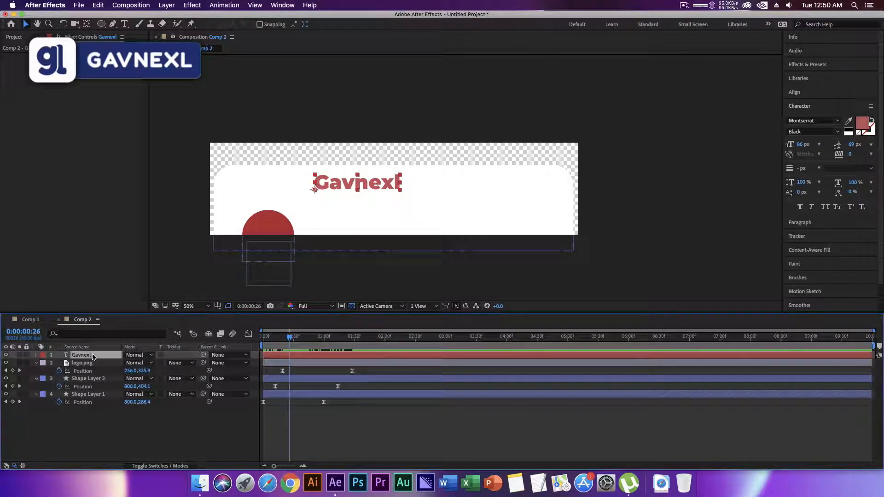
key(p)
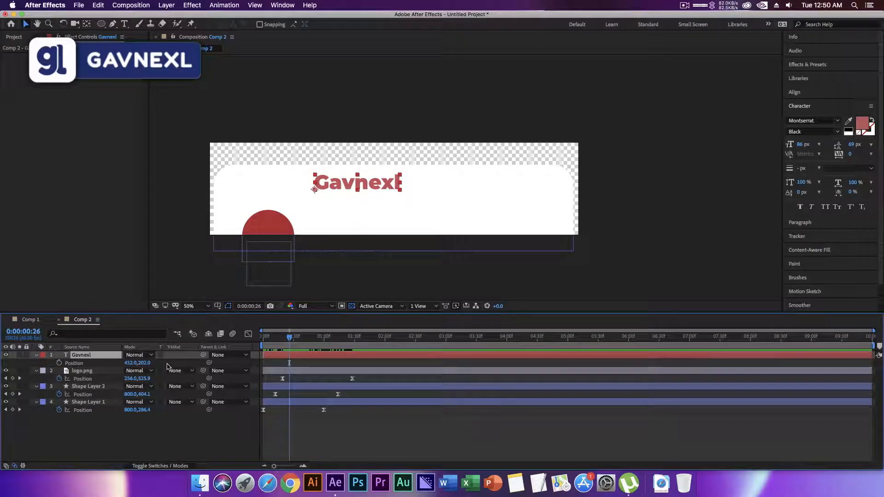
drag(144, 363, 299, 363)
click(59, 363)
Add the Gavnexl text's ending Position keyframe at 0:00:01:24 with the value 452, 202.
drag(292, 339, 350, 344)
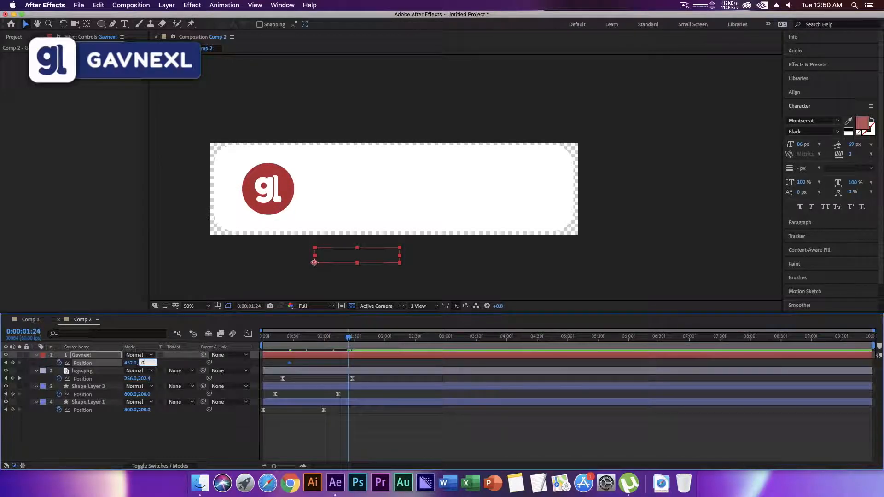
text(202)
key(Return)
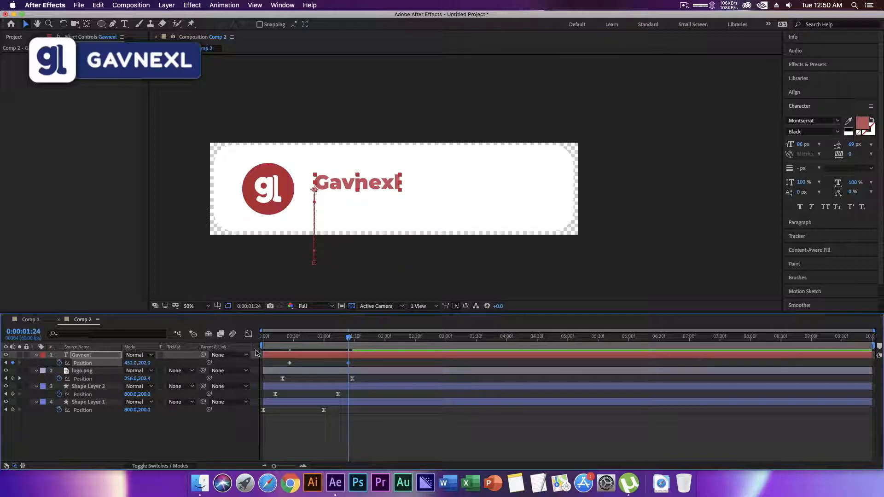
Apply Easy Ease to the Gavnexl text's Position keyframes, skew their speed curve toward the start, and preview the motion from frame 0.
drag(379, 360, 268, 374)
right_click(290, 364)
mouse_move(329, 461)
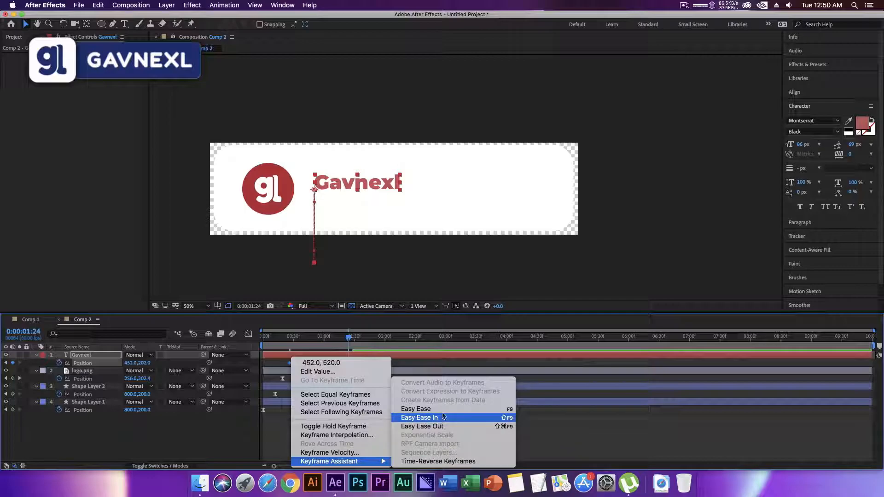
key(Return)
click(249, 334)
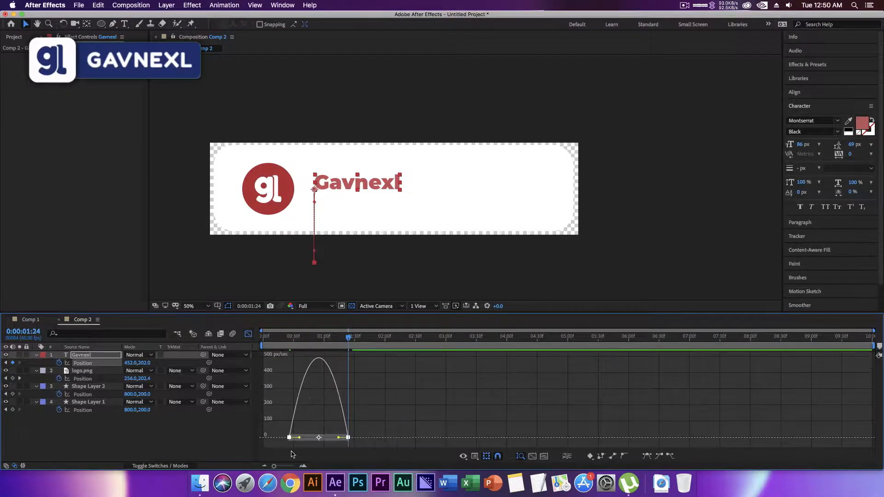
drag(338, 438, 278, 438)
click(248, 333)
drag(303, 338, 252, 346)
key(space)
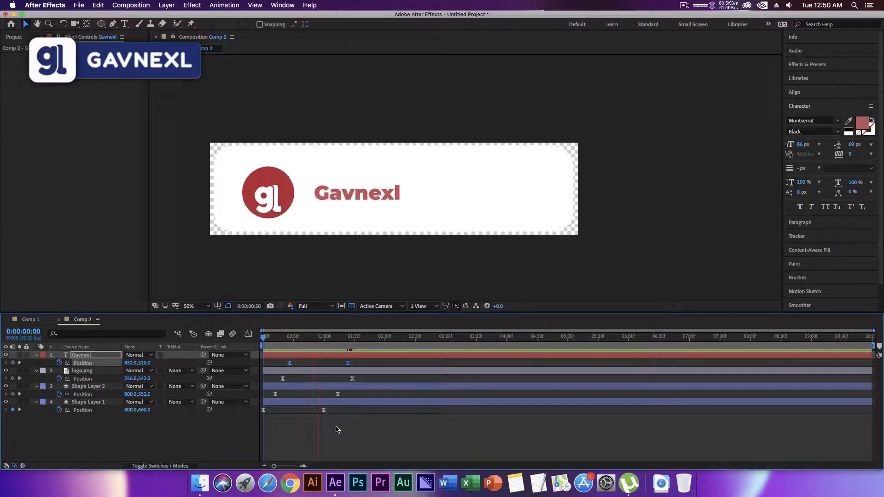
Add a text layer reading "Awesome & Helpful" just below the Gavnexl text.
key(space)
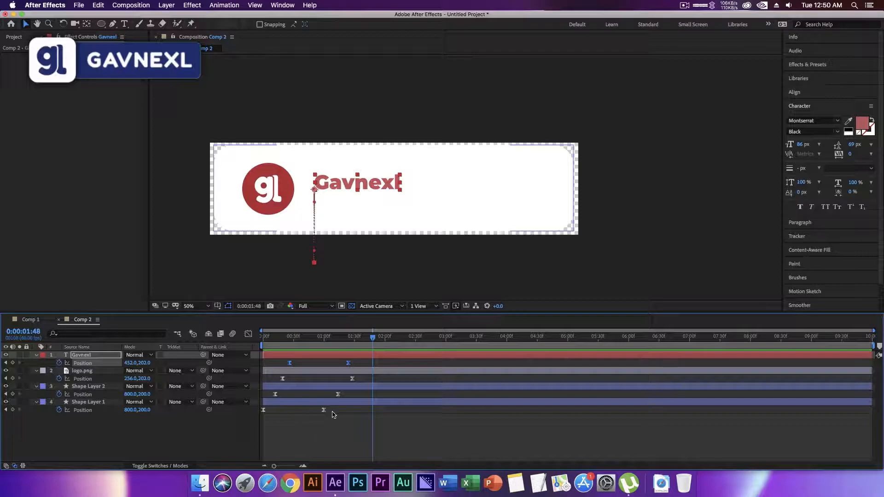
click(198, 427)
click(123, 24)
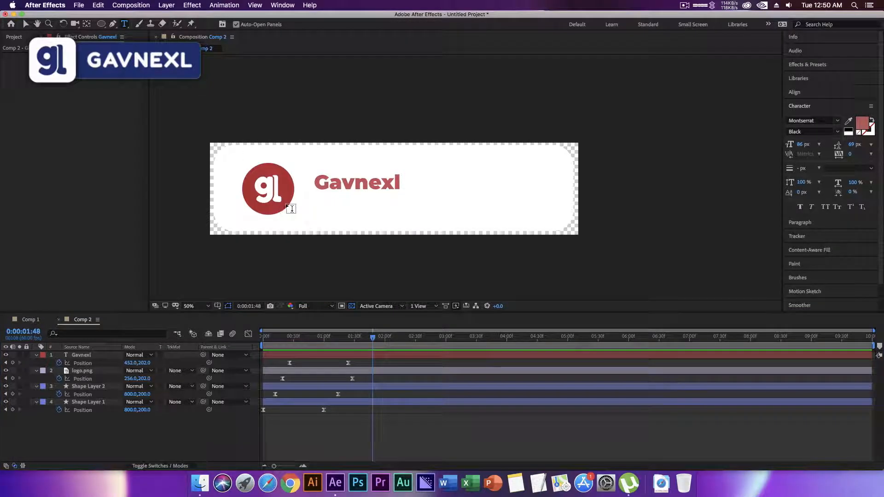
click(317, 209)
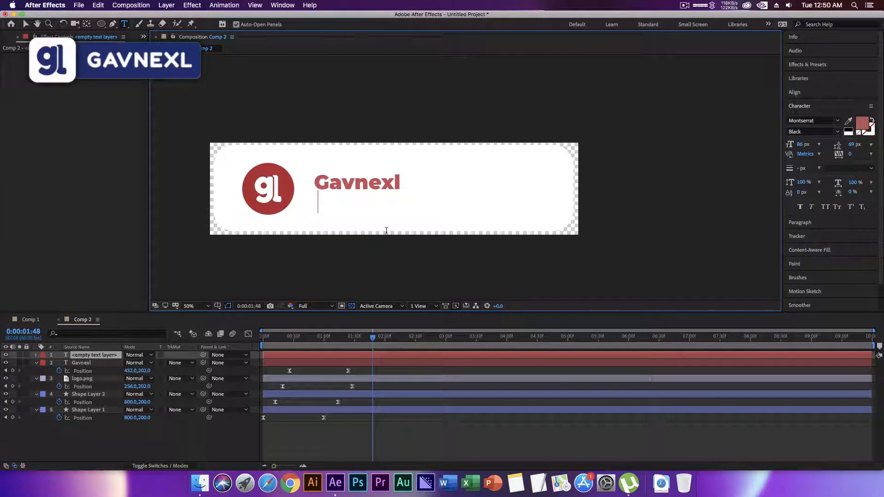
text(Awesome & Helpful)
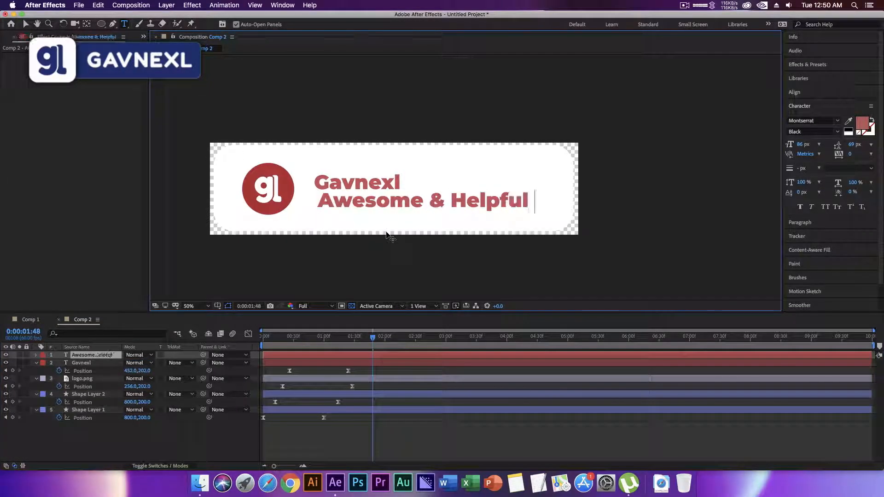
Set the Awesome & Helpful text's font style to Thin.
key(super+a)
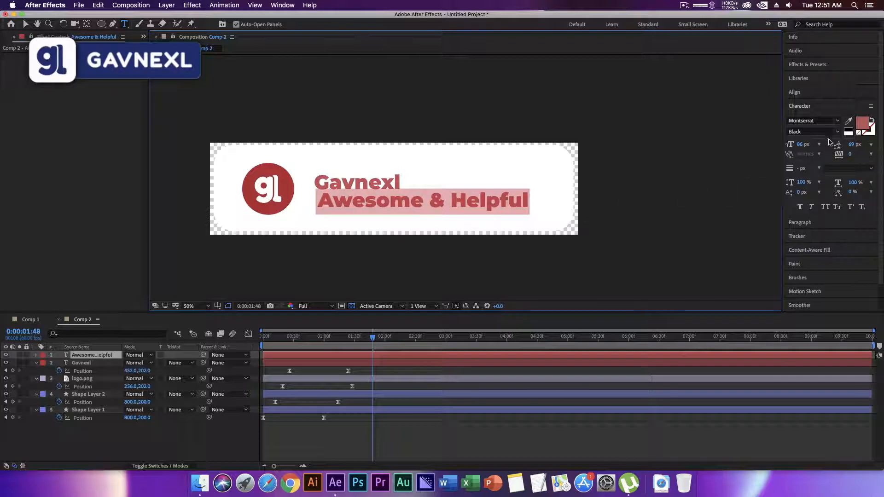
click(838, 132)
click(799, 134)
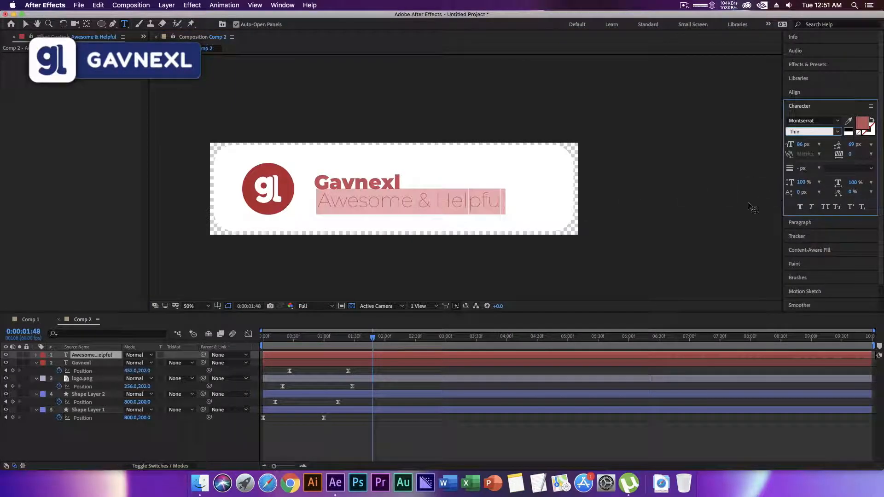
click(165, 436)
Reduce the Awesome & Helpful text to 54 px and align its left edge with the Gavnexl text above.
click(93, 362)
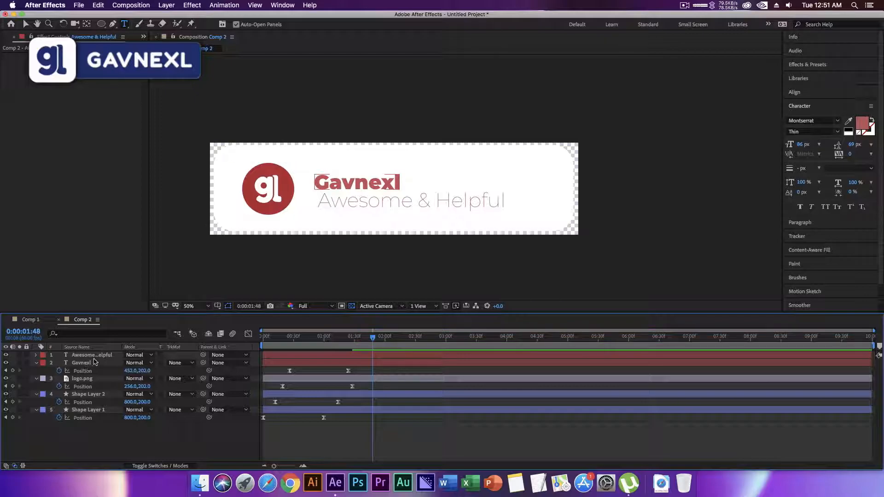
click(95, 355)
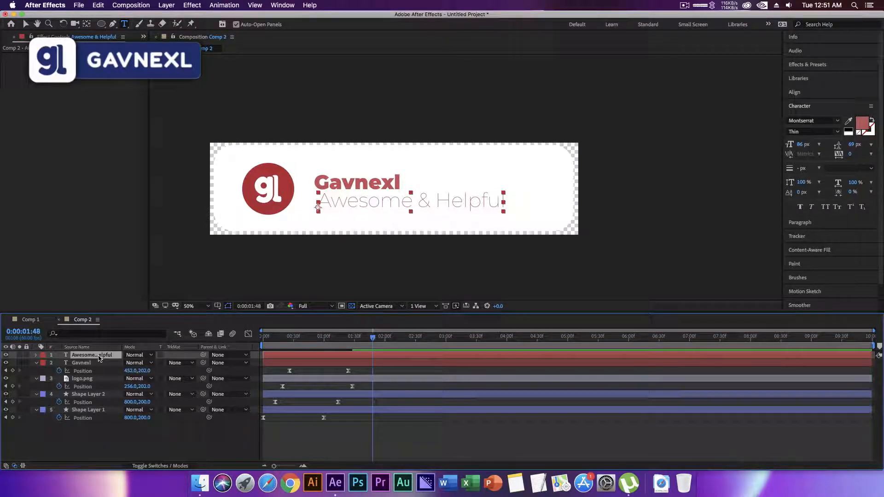
key(s)
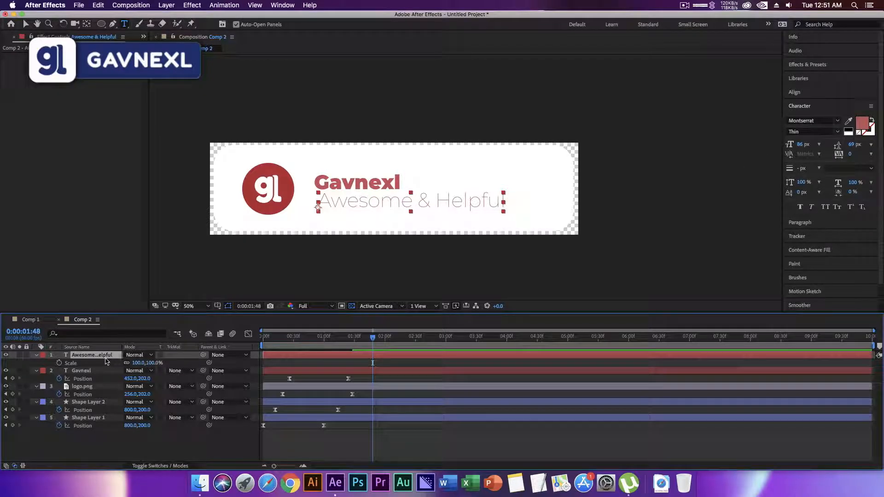
double_click(98, 359)
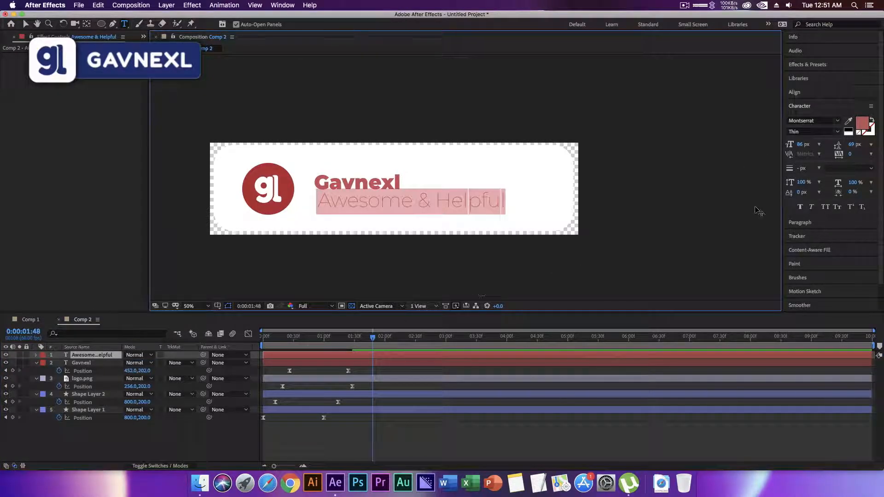
drag(800, 144, 783, 146)
click(105, 438)
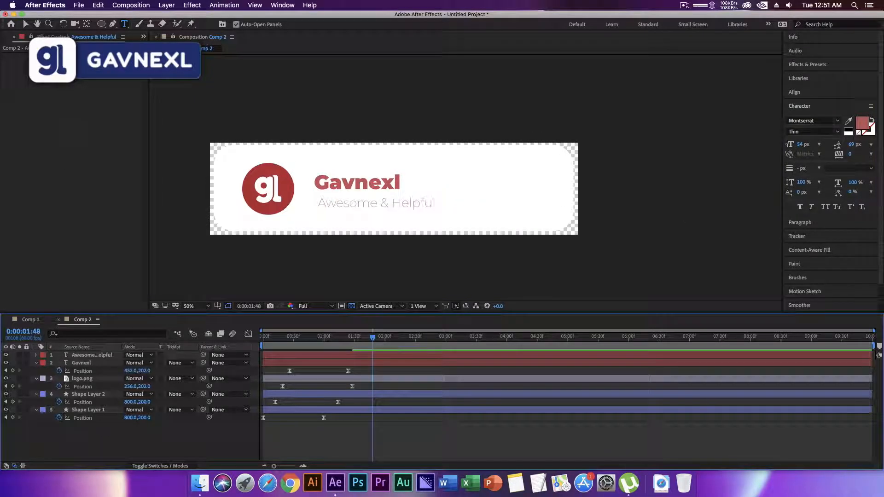
click(27, 25)
drag(335, 206, 332, 205)
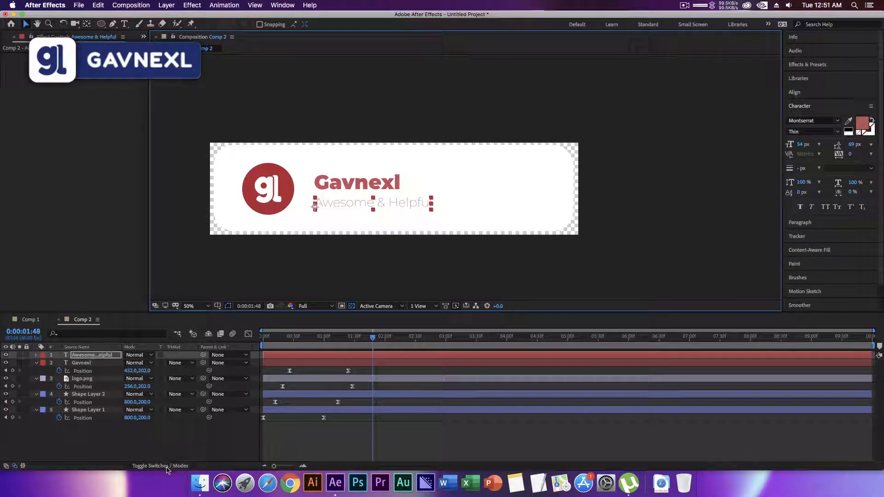
Change the Awesome & Helpful text's font style to Light.
click(175, 444)
double_click(351, 204)
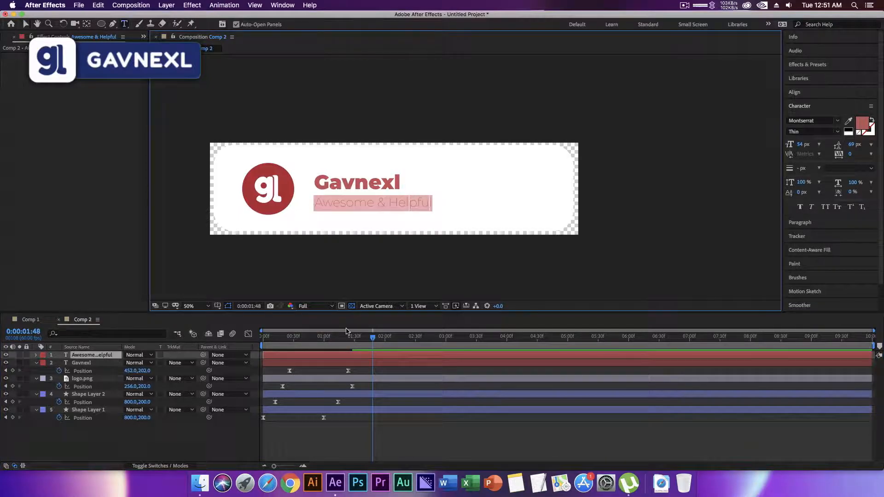
click(837, 132)
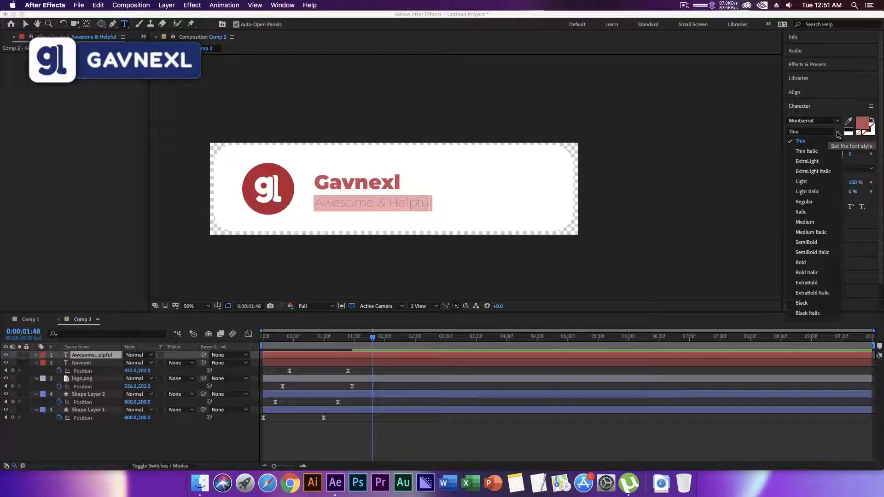
click(802, 182)
click(228, 430)
Keyframe the Awesome & Helpful text's Position at 0:00:00:37, placed below the banner at 454, 495.
click(267, 389)
drag(307, 337, 299, 345)
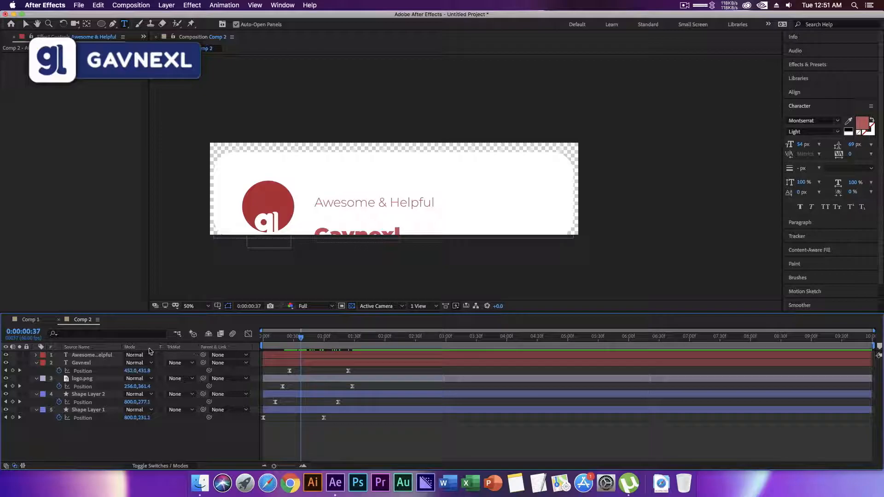
click(106, 356)
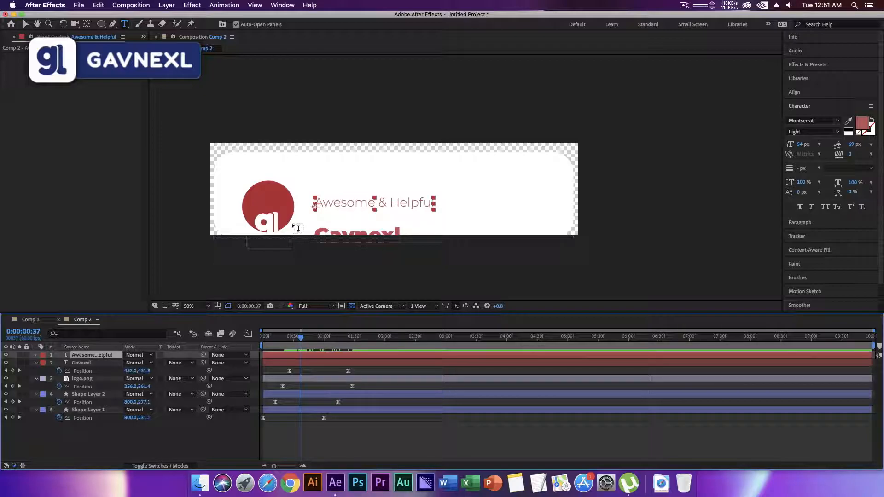
key(p)
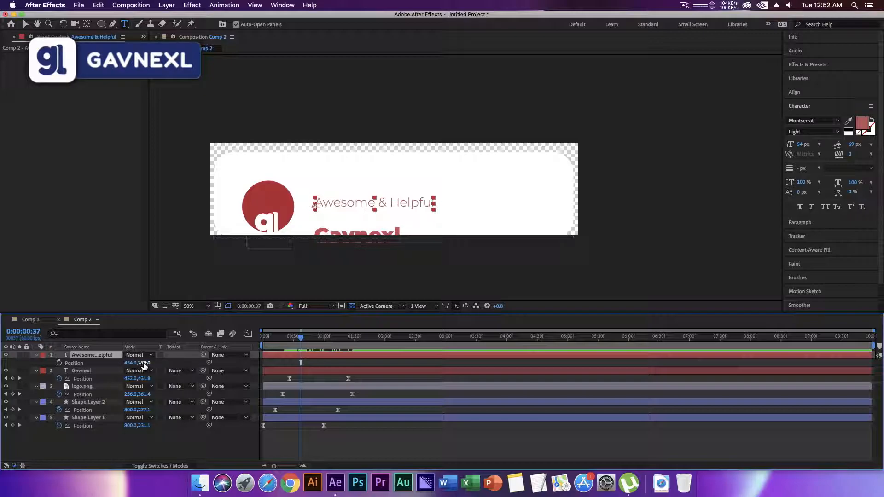
drag(143, 363, 230, 378)
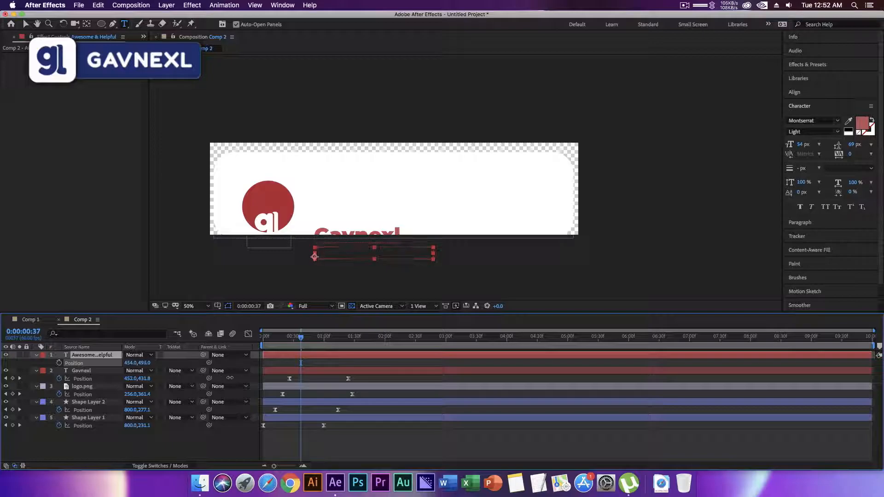
click(59, 362)
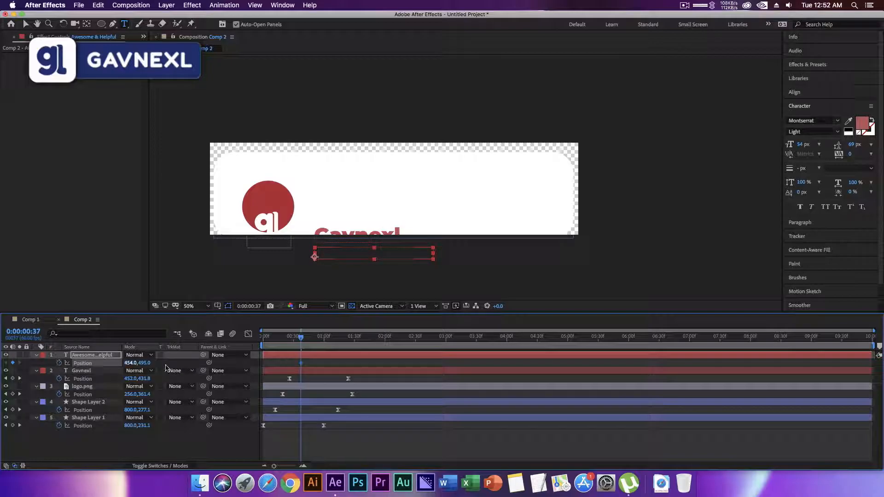
Add the Awesome & Helpful text's ending Position keyframe at 0:00:01:31 with the value 454, 278.
drag(300, 337, 355, 340)
click(146, 363)
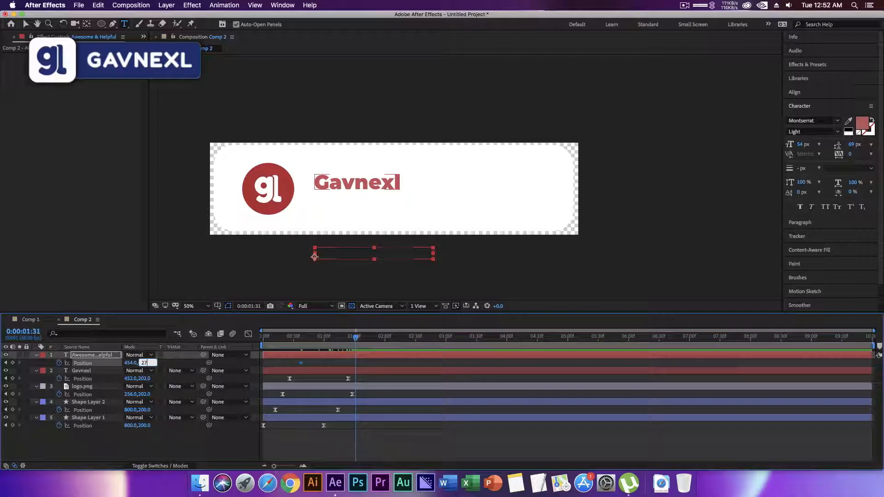
text(278)
key(Return)
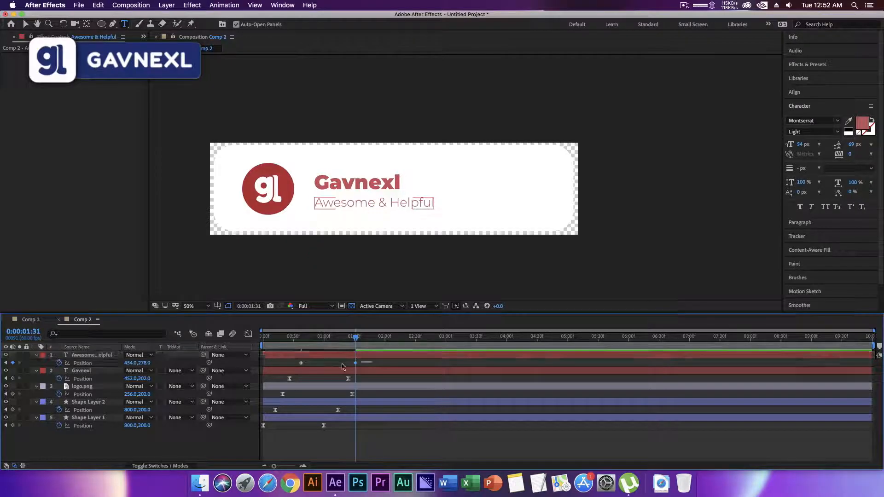
Apply Easy Ease to the Awesome & Helpful text's Position keyframes and skew their speed curve toward the start.
right_click(301, 364)
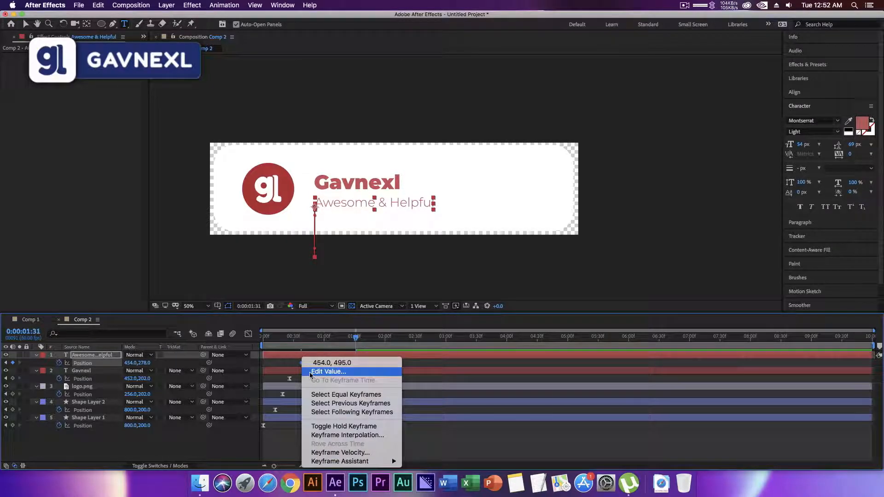
mouse_move(395, 463)
click(426, 409)
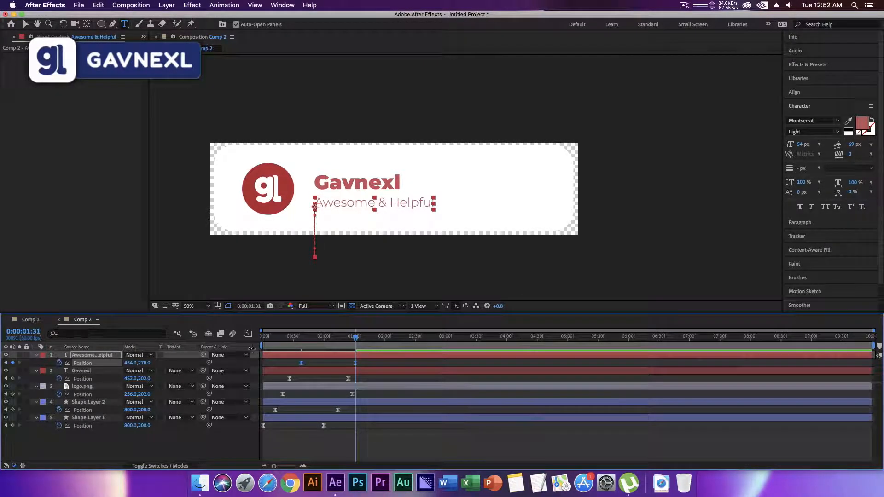
click(249, 333)
drag(270, 463, 270, 463)
drag(338, 437, 307, 437)
click(248, 334)
Preview the banner animation from frame 0 to check how the Awesome & Helpful text slides in.
key(Home)
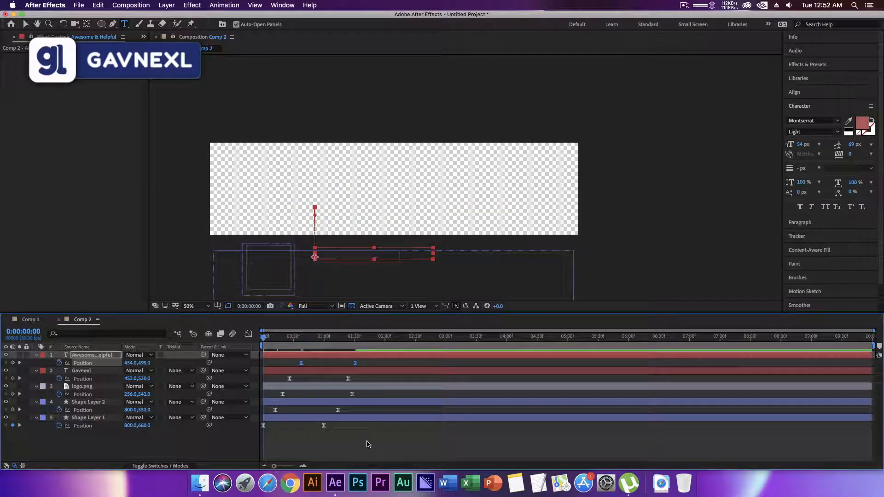
key(space)
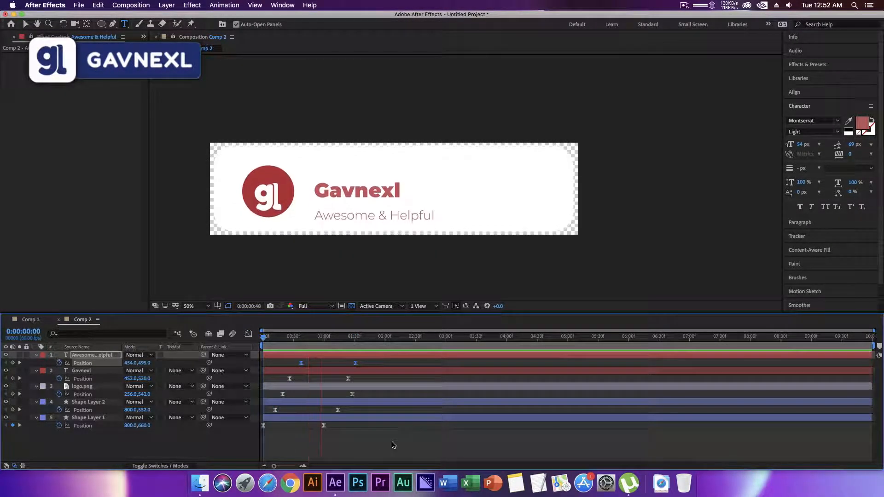
key(space)
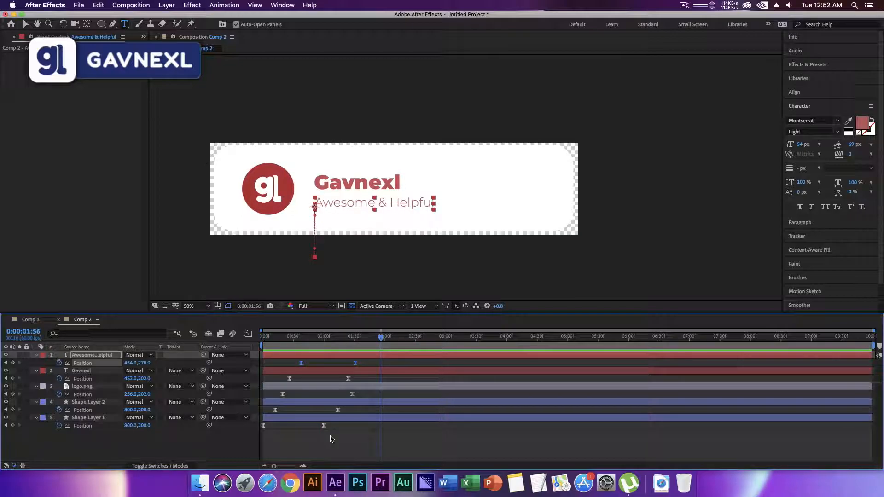
Create a new shape layer and draw a red rectangle about 280 by 99 px on the banner, right of the text.
click(206, 443)
key(q)
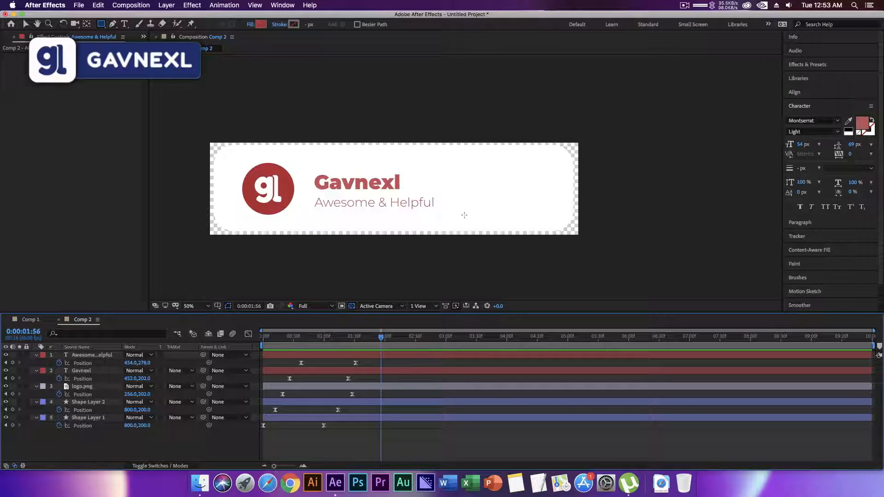
right_click(117, 440)
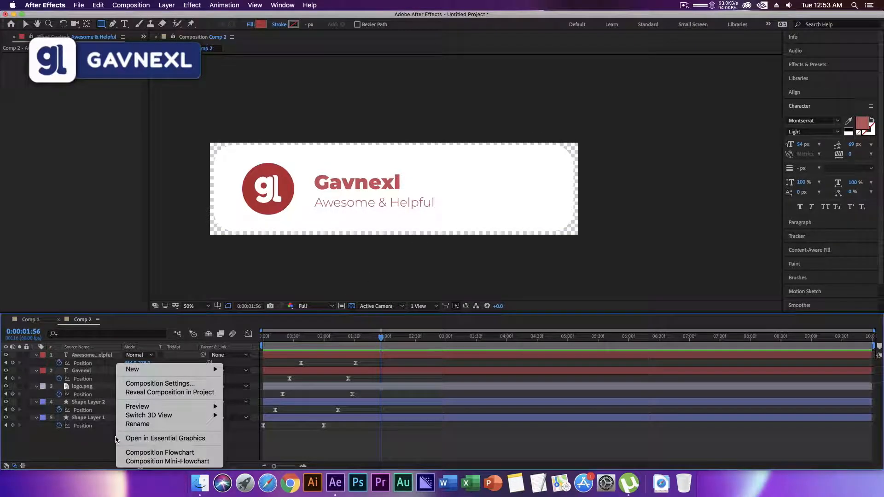
mouse_move(179, 371)
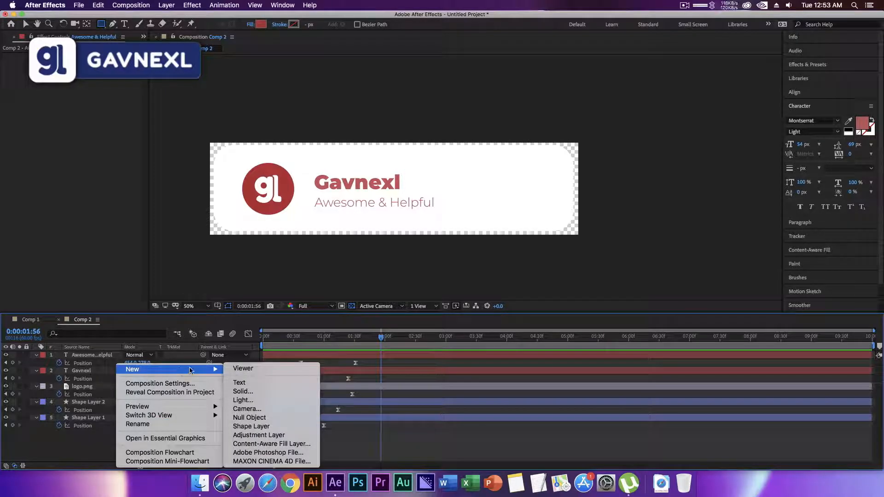
click(272, 429)
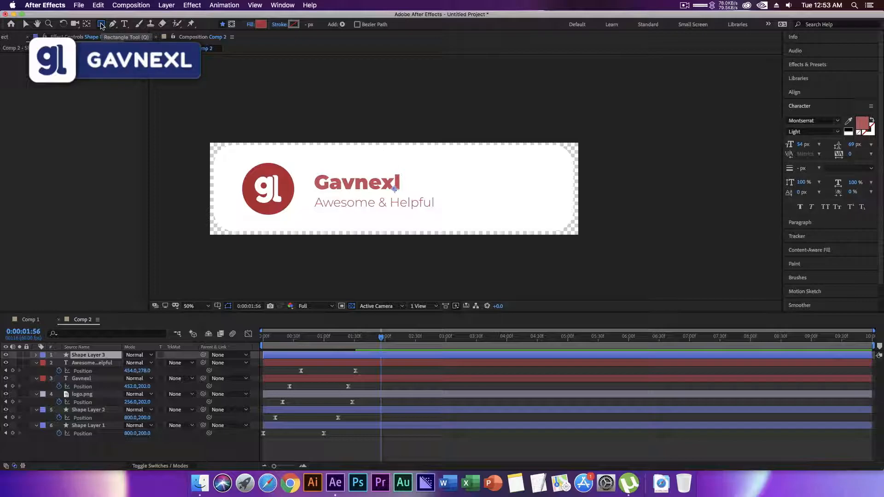
key(q)
key(q)
key(q)
key(q)
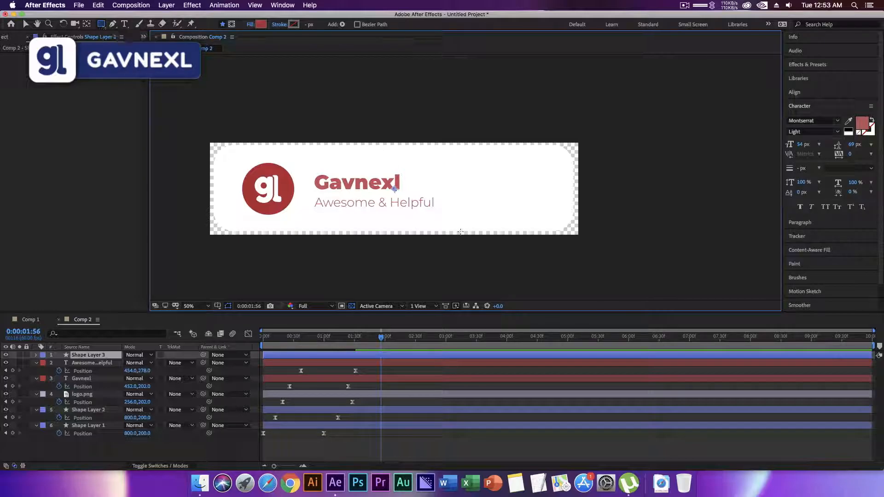
drag(466, 178, 529, 201)
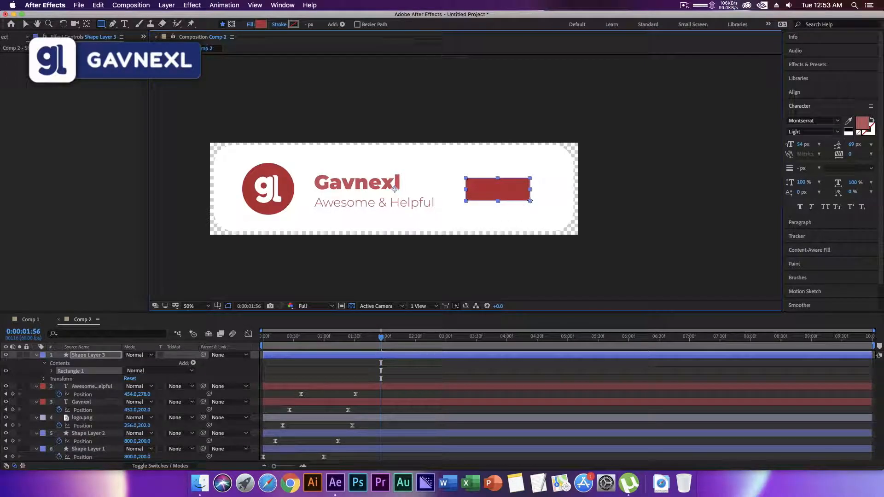
Round the red rectangle's corners by setting its path Roundness to 27.
click(53, 371)
click(59, 379)
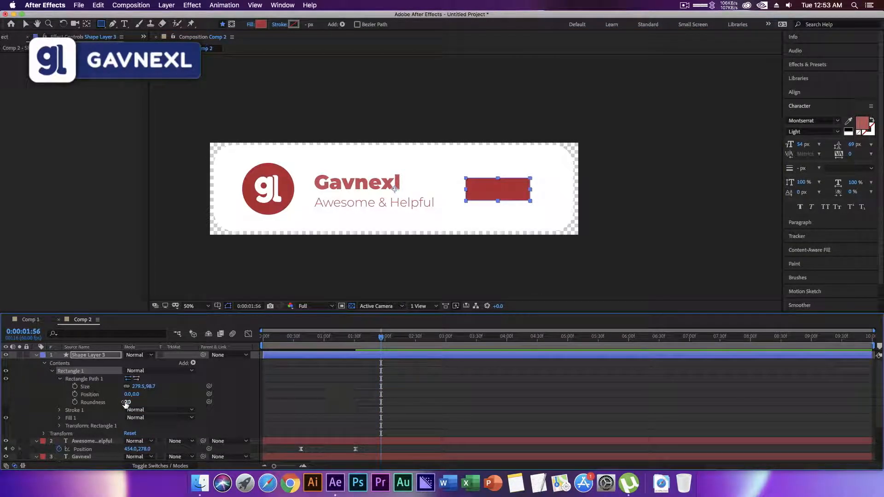
drag(127, 402, 139, 402)
click(131, 402)
text(27)
key(Return)
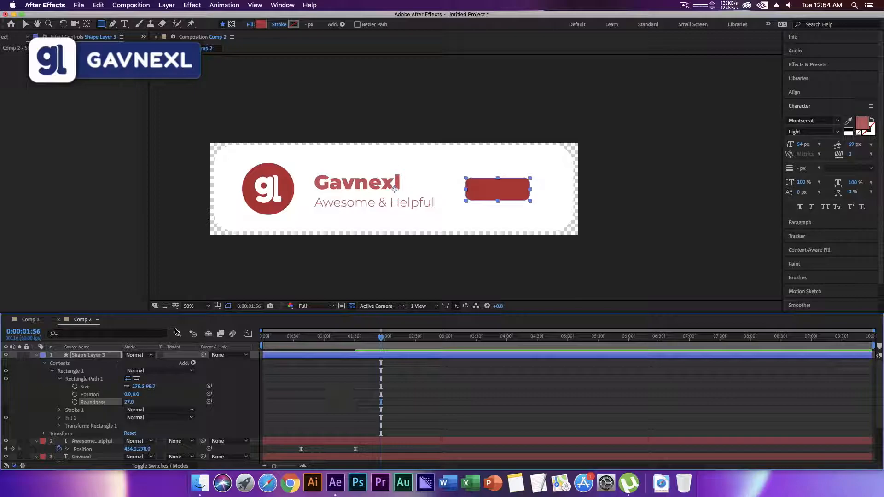
click(322, 203)
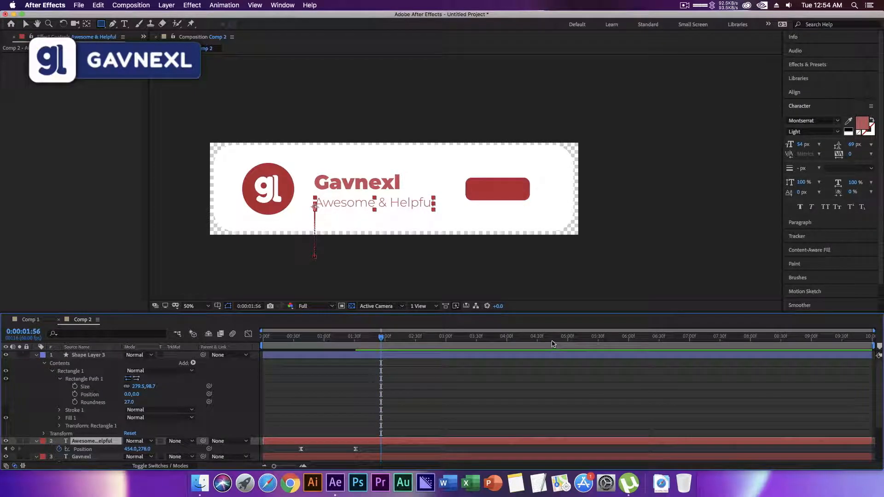
Lower the red button layer below the banner to Position 800, 520 and start keyframing its Position at 0:00:00:37.
drag(365, 341, 253, 344)
key(space)
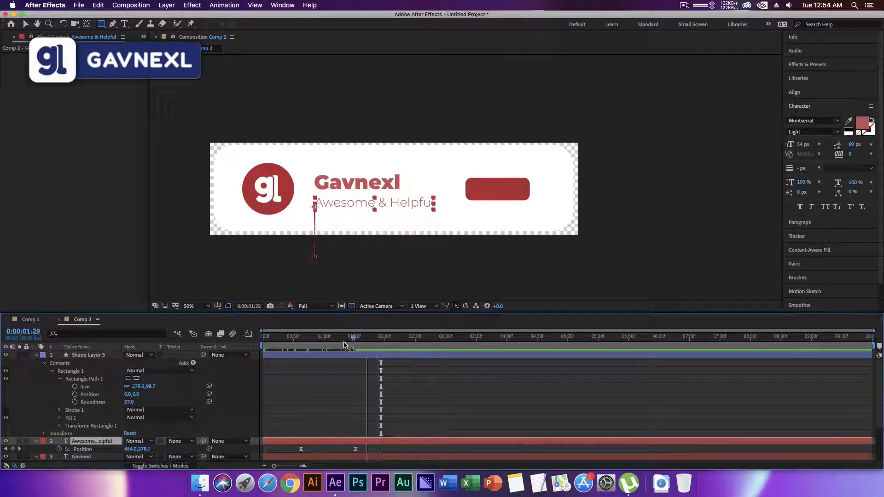
click(36, 356)
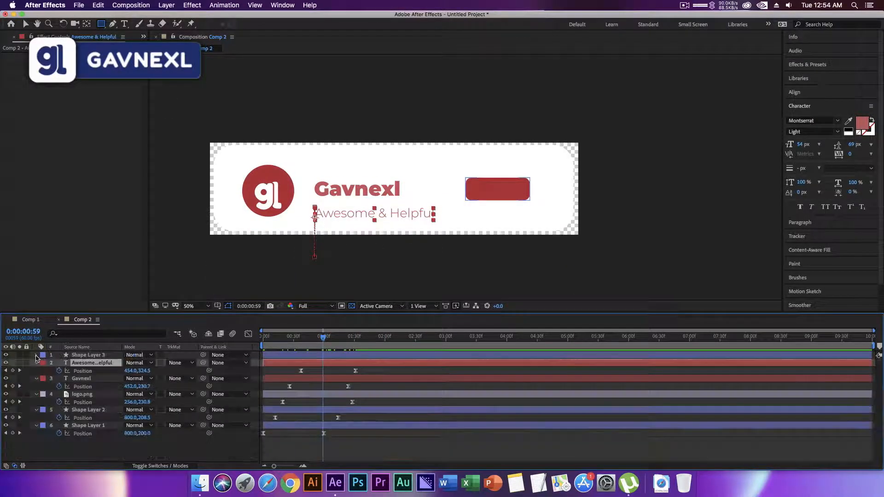
click(97, 356)
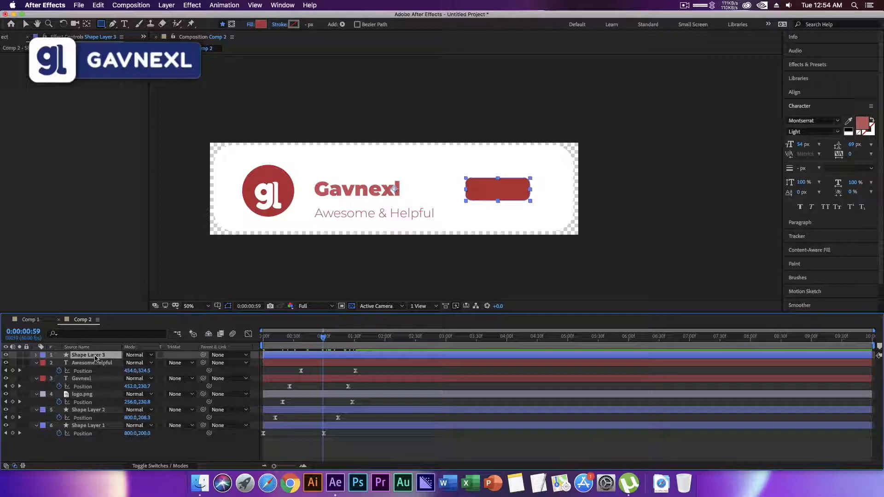
key(p)
drag(322, 342, 300, 349)
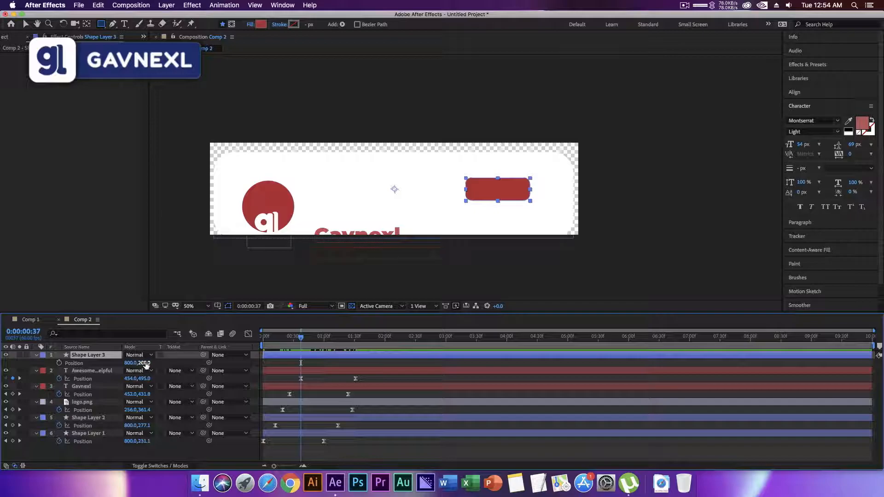
drag(138, 364, 355, 341)
click(59, 363)
Add an ending Position keyframe of 800, 200 for the red button layer at 0:00:01:29.
click(145, 363)
text(20.0)
key(Return)
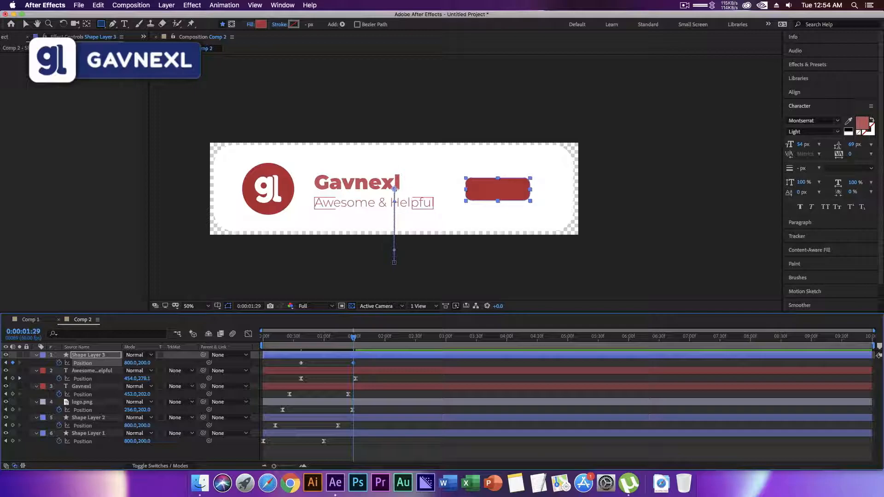
Apply Easy Ease to the red button layer's two Position keyframes and inspect their speed curve.
click(304, 342)
drag(285, 357, 378, 375)
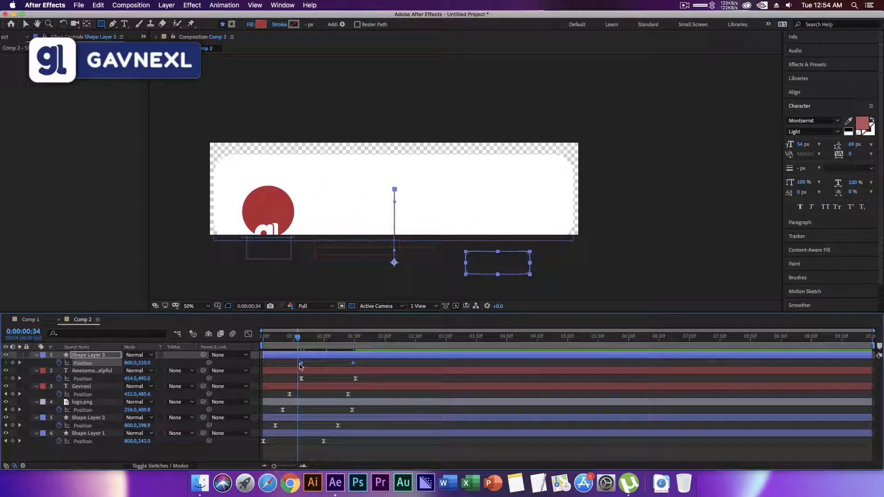
right_click(301, 363)
mouse_move(350, 461)
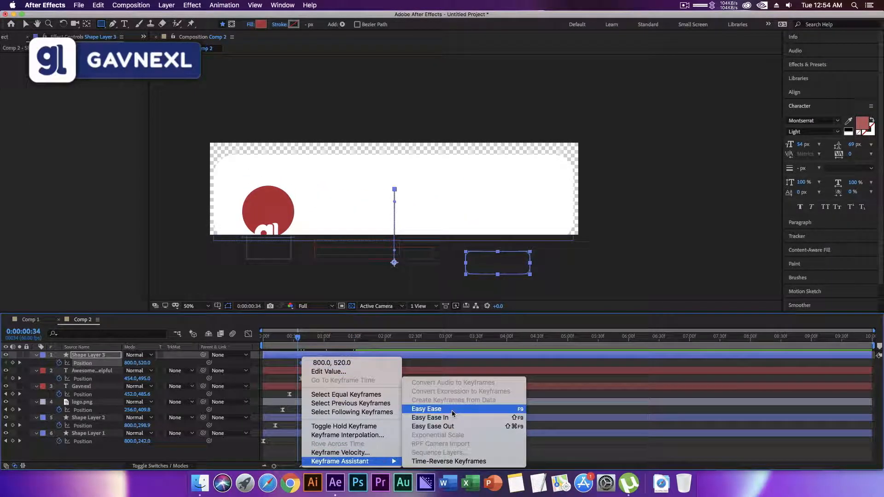
click(428, 417)
click(248, 334)
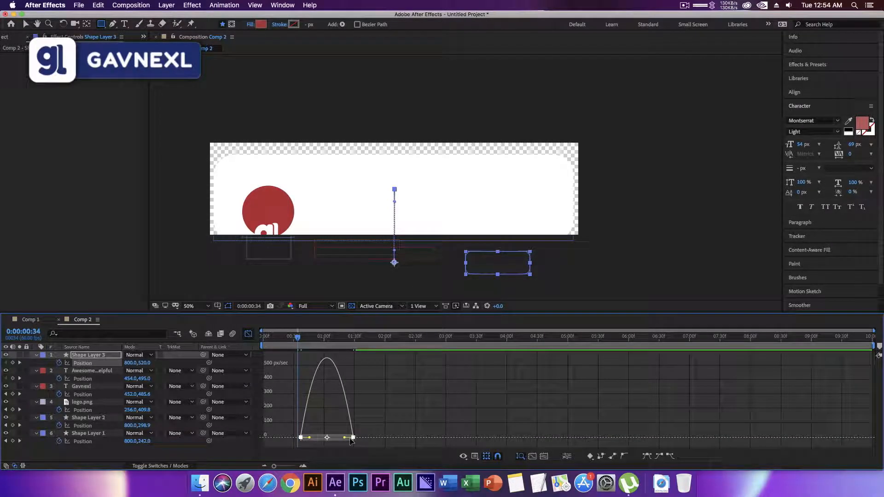
click(247, 334)
Preview the banner animation from frame 0 to check how the red button slides in.
key(Home)
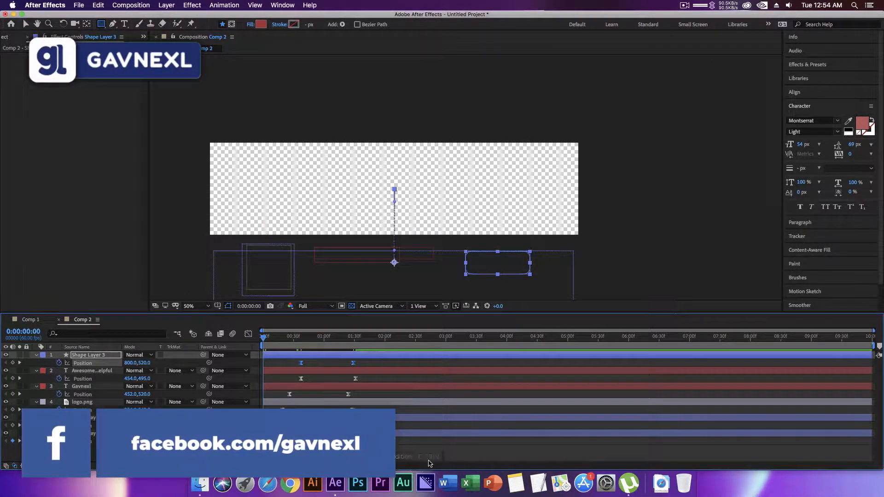
key(space)
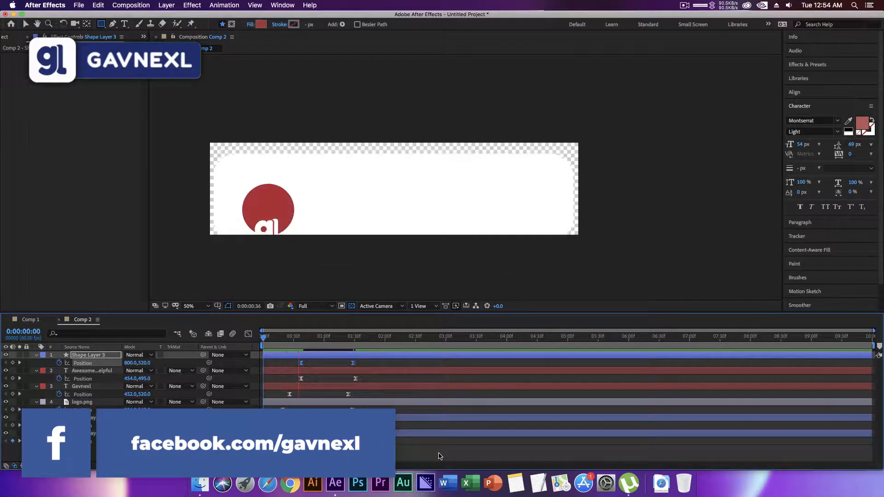
key(space)
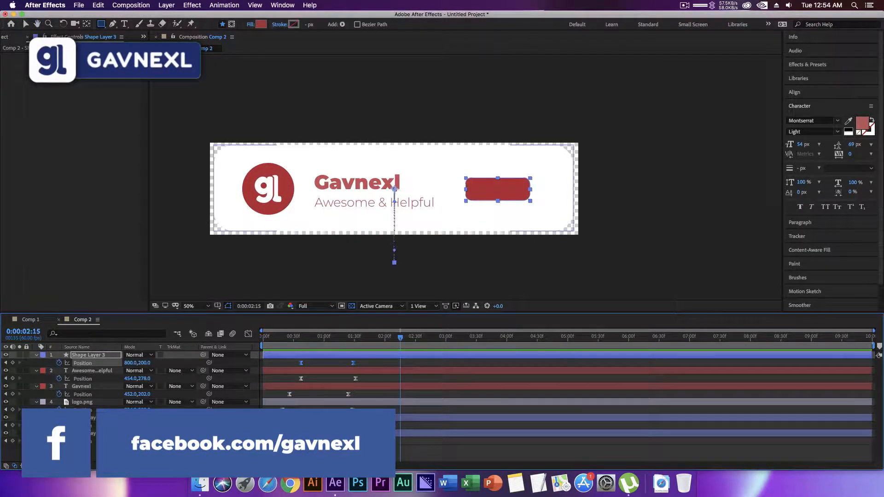
click(296, 339)
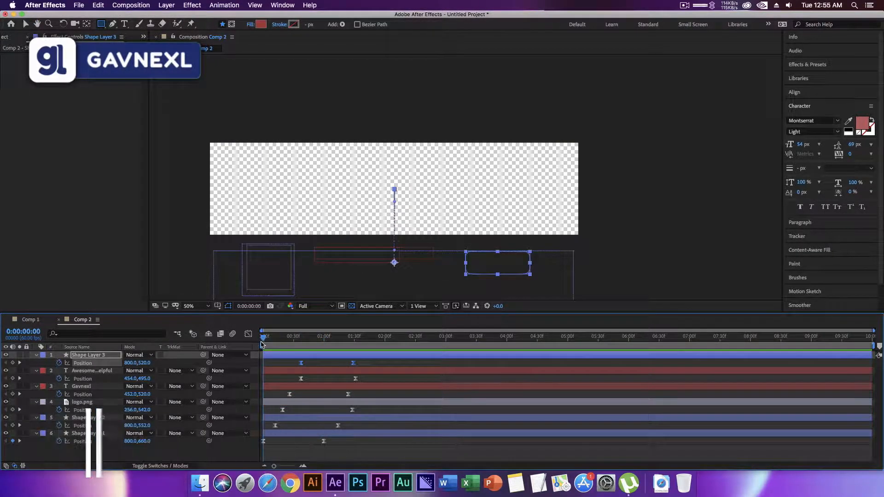
Add a SUBSCRIBE text layer near the red button, working at 0:00:01:29 with the button in place.
drag(296, 340, 354, 340)
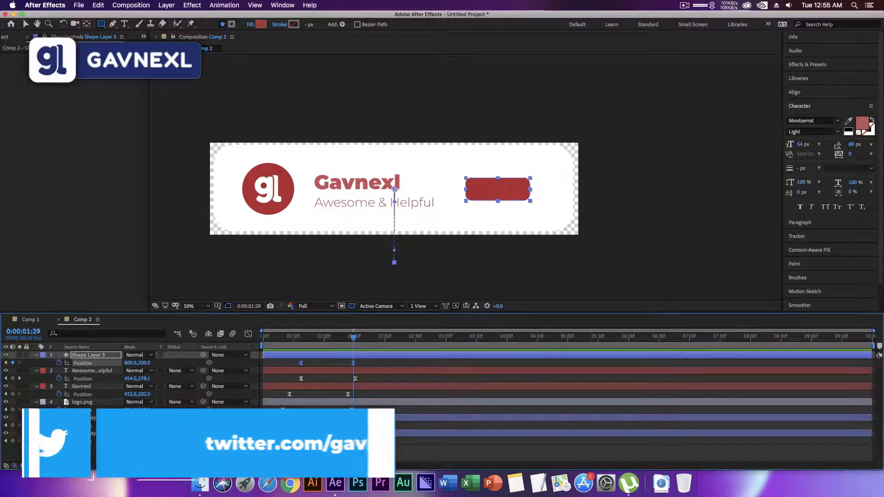
click(124, 24)
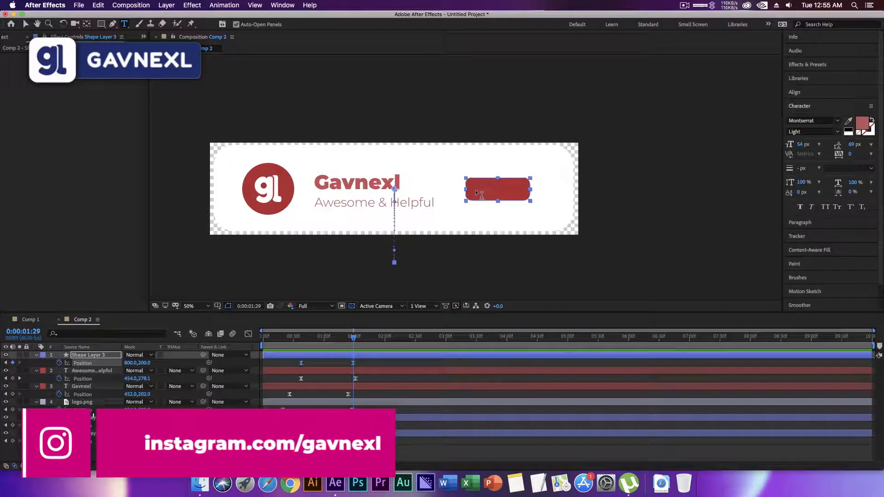
click(448, 174)
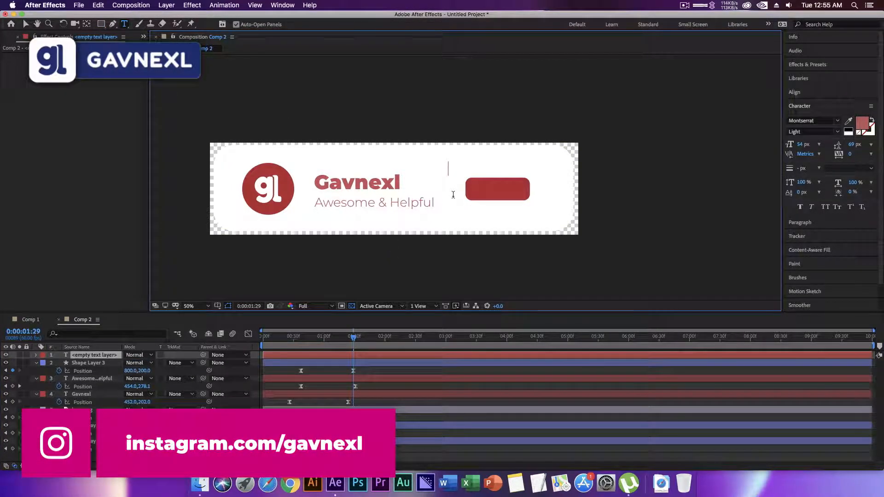
text(SUBSCRIBE)
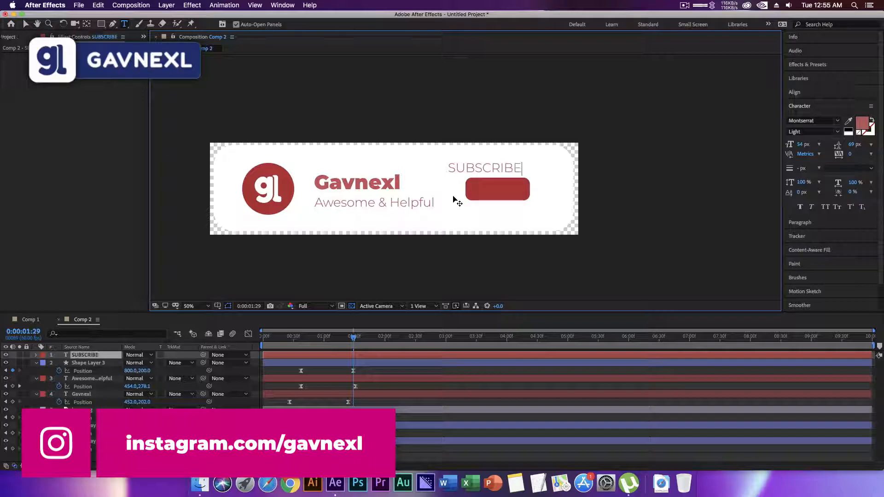
Set the SUBSCRIBE text's font weight to Bold and its fill colour to white, FFFFFF.
click(107, 358)
double_click(107, 358)
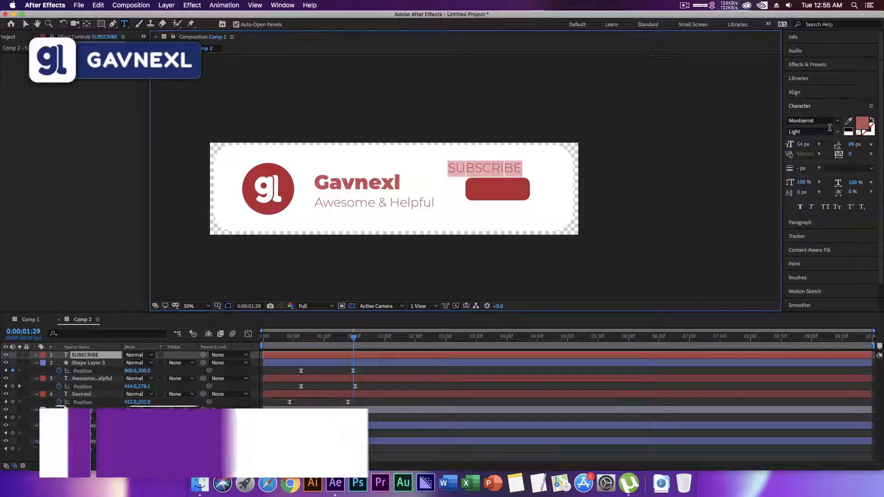
click(837, 132)
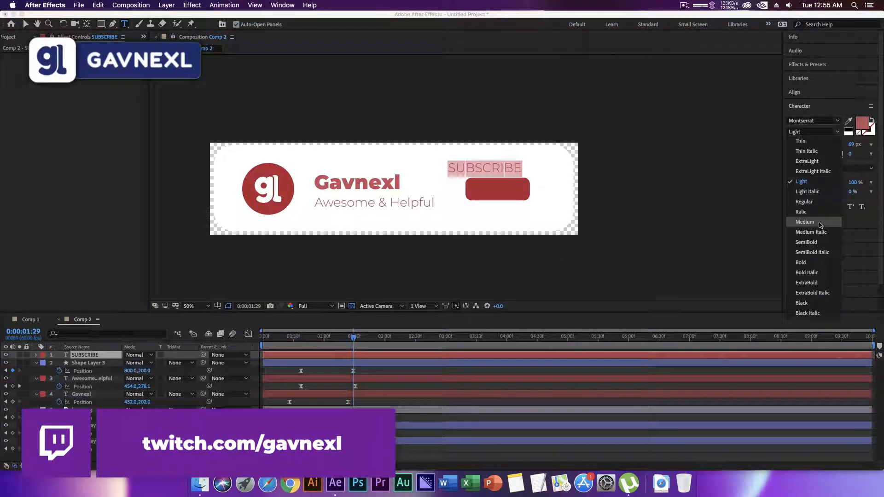
click(805, 222)
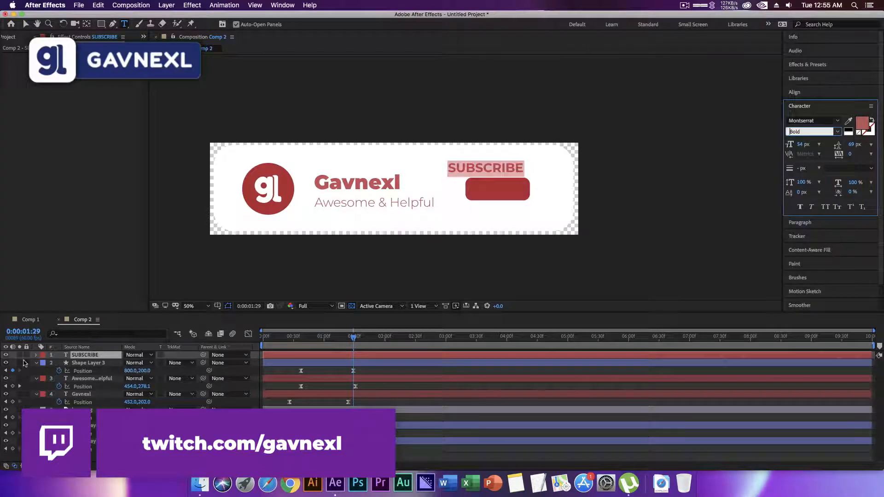
click(862, 123)
drag(423, 335, 374, 286)
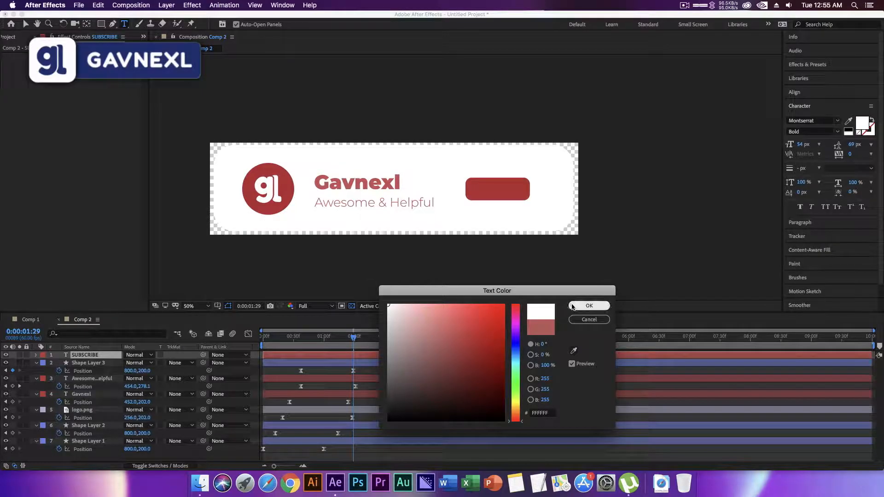
click(589, 306)
Move the SUBSCRIBE text onto the red button and reduce its font size to 40 px.
click(26, 24)
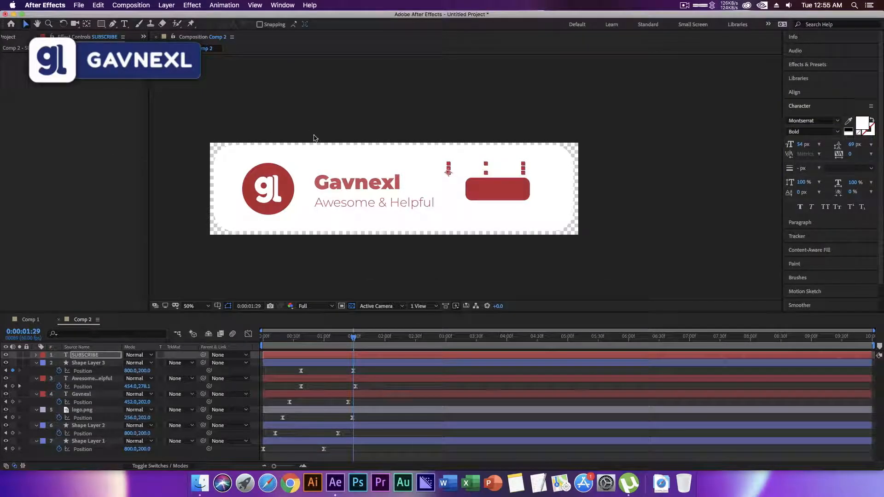
drag(496, 165, 509, 189)
double_click(161, 355)
drag(804, 145, 796, 144)
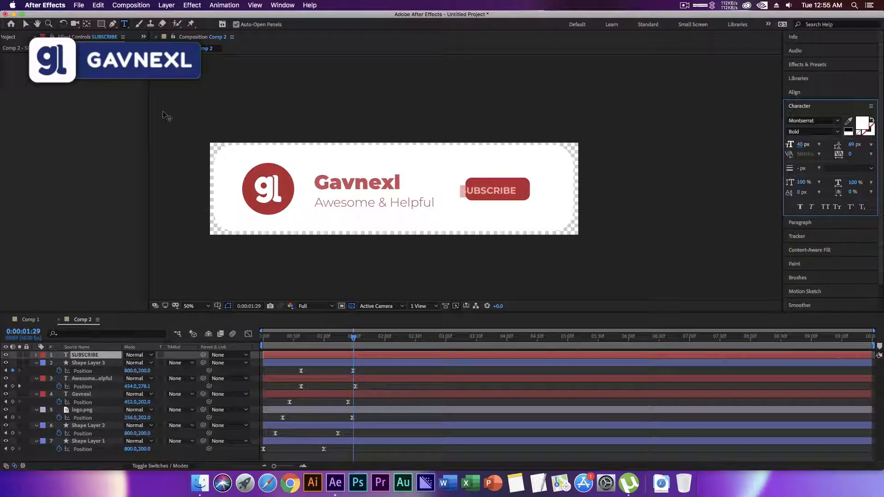
click(25, 24)
drag(484, 190, 491, 189)
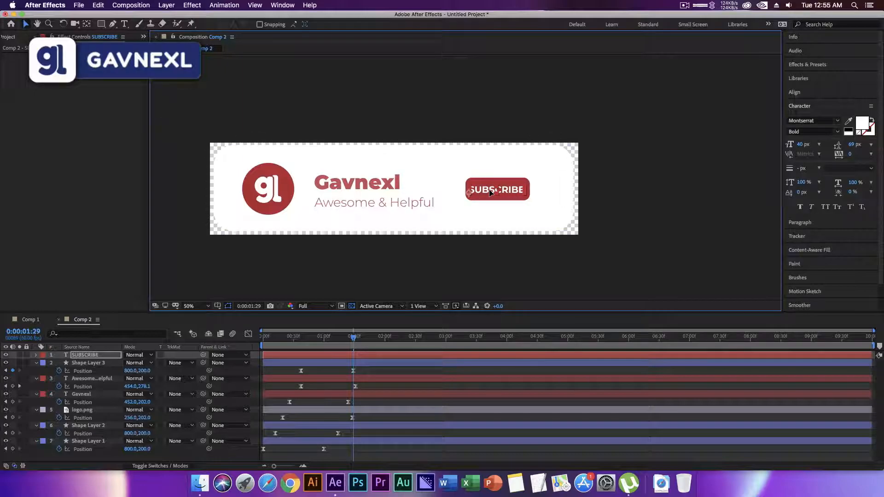
Reduce the SUBSCRIBE text's font size to 35 px and centre it inside the red button.
key(super+t)
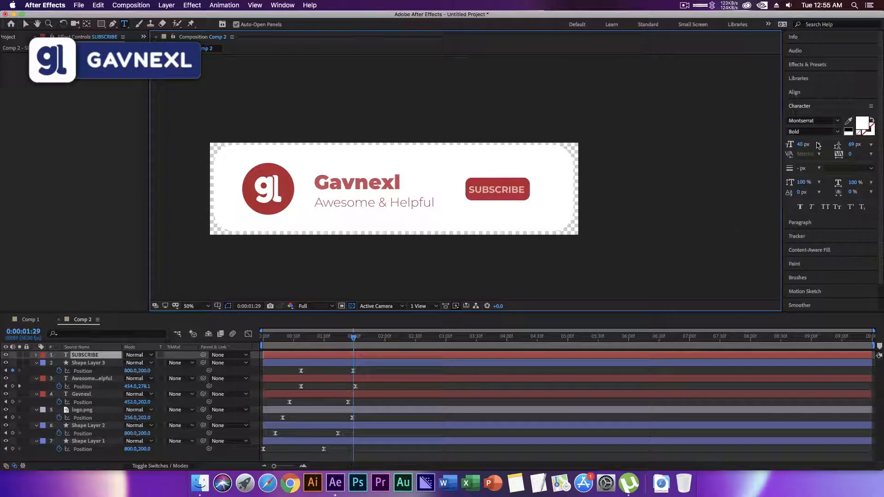
drag(800, 144, 794, 144)
click(98, 355)
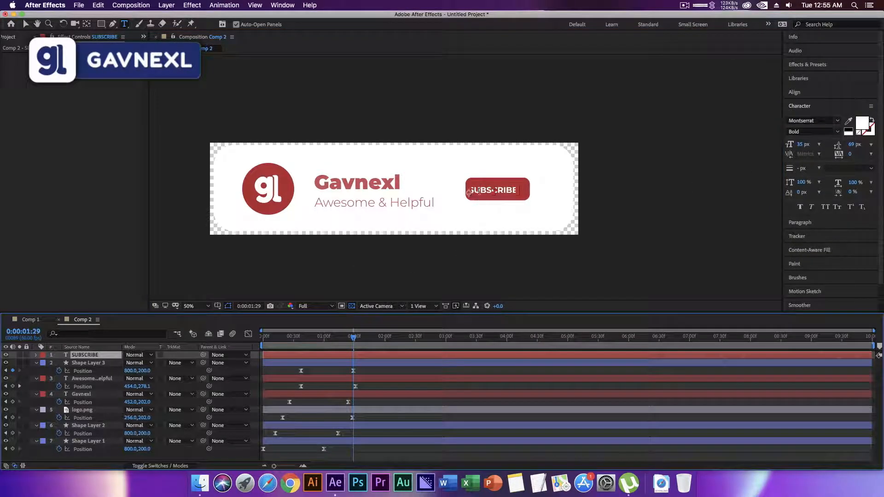
key(v)
drag(482, 195, 485, 194)
Lower the SUBSCRIBE text below the banner to Position 1142, 534 at 0:00:00:37 and start keyframing its Position.
click(94, 379)
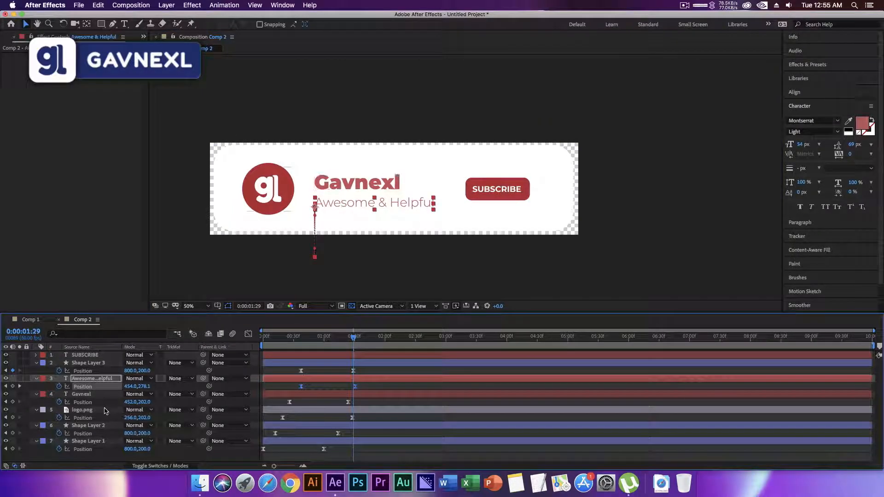
click(79, 356)
key(Return)
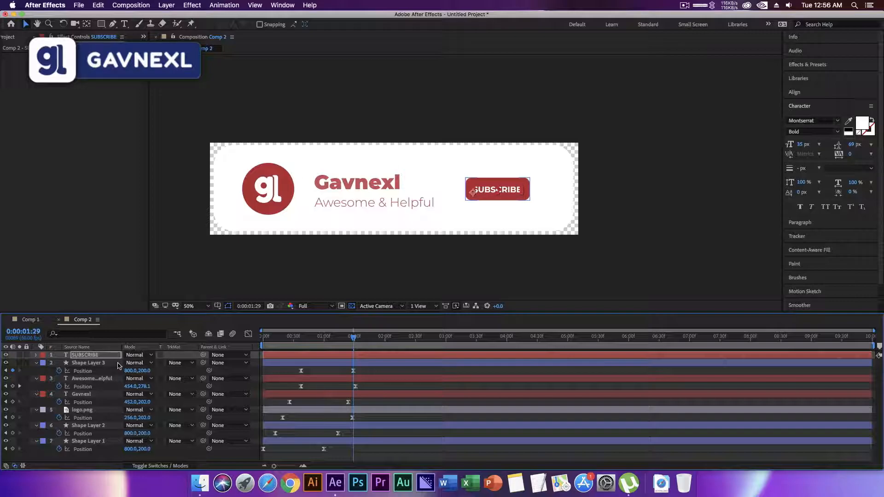
click(110, 378)
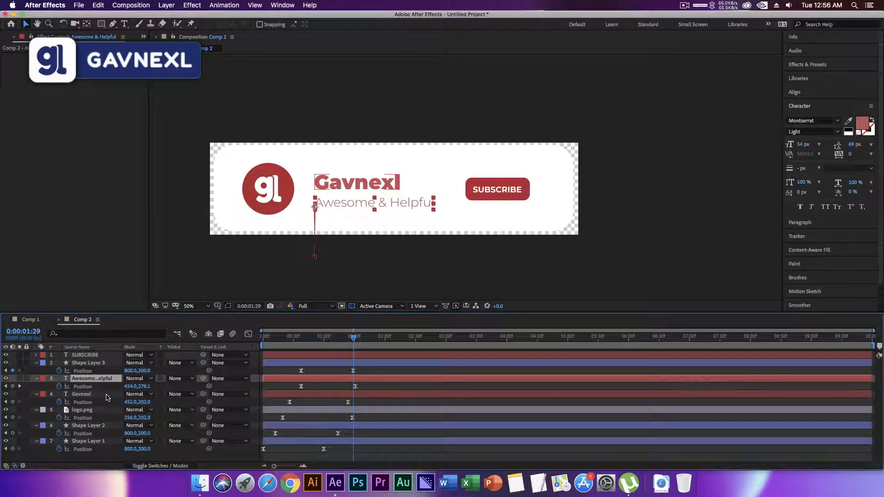
mouse_move(310, 338)
mouse_down()
mouse_move(349, 340)
mouse_move(301, 340)
mouse_up()
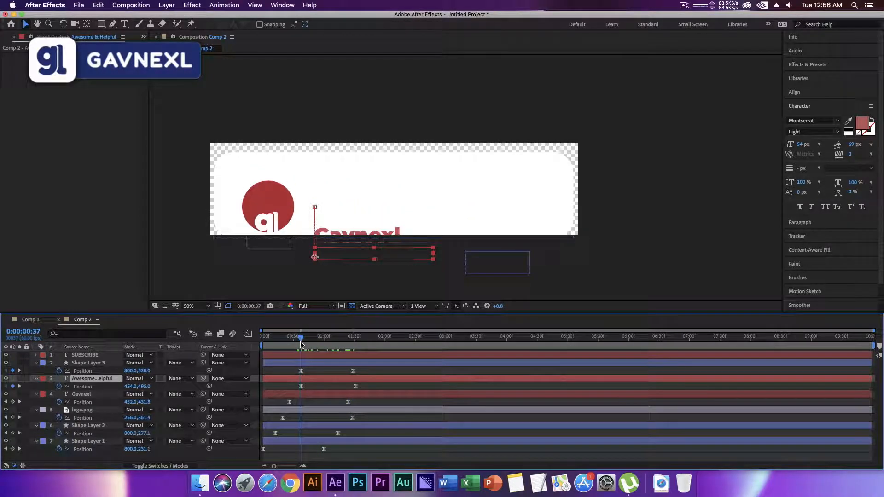
click(37, 363)
click(90, 355)
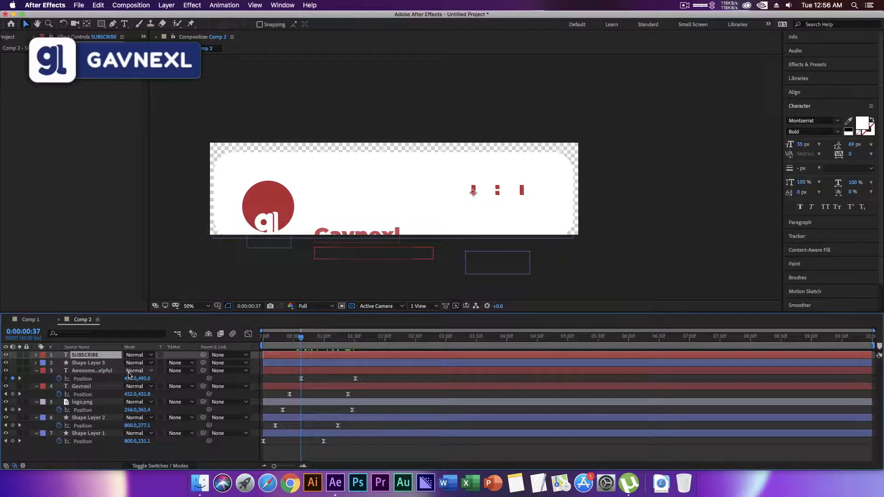
key(p)
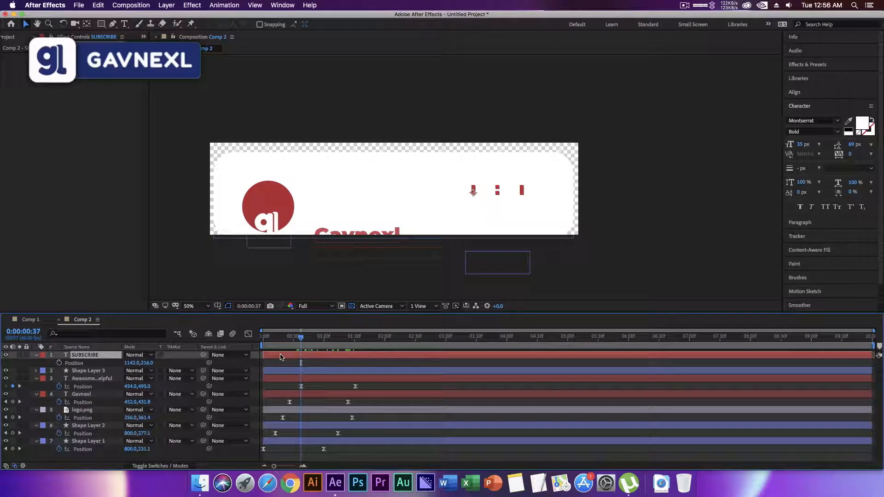
click(36, 371)
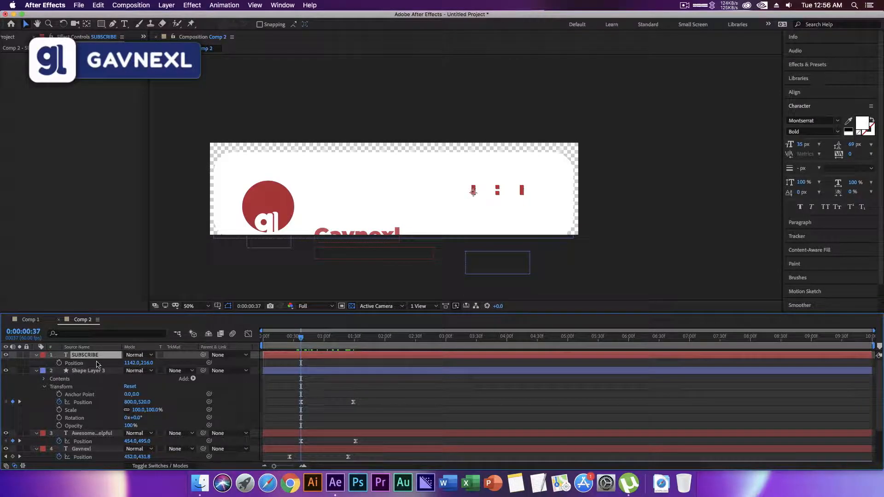
drag(150, 364, 298, 361)
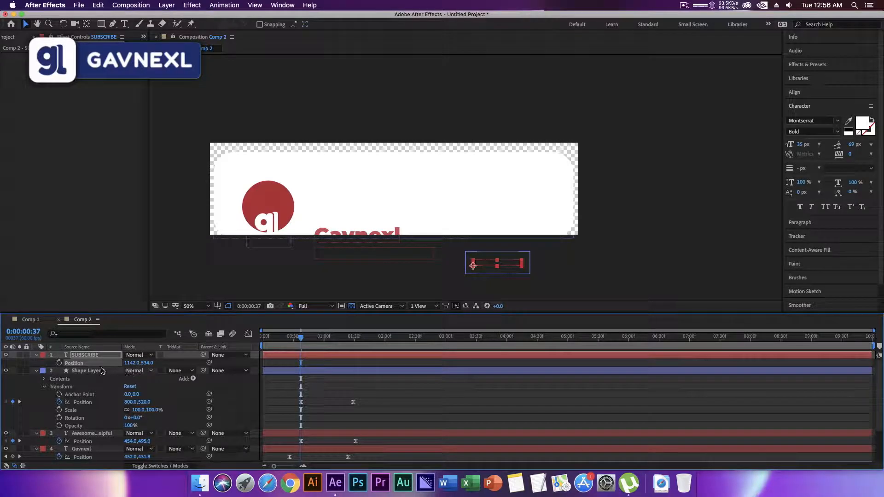
click(59, 363)
Set the SUBSCRIBE text's starting Position keyframe to 1142, 536 and add an ending keyframe of 1142, 216 at 0:00:01:29.
drag(300, 338, 353, 340)
click(147, 363)
text(536216)
key(Return)
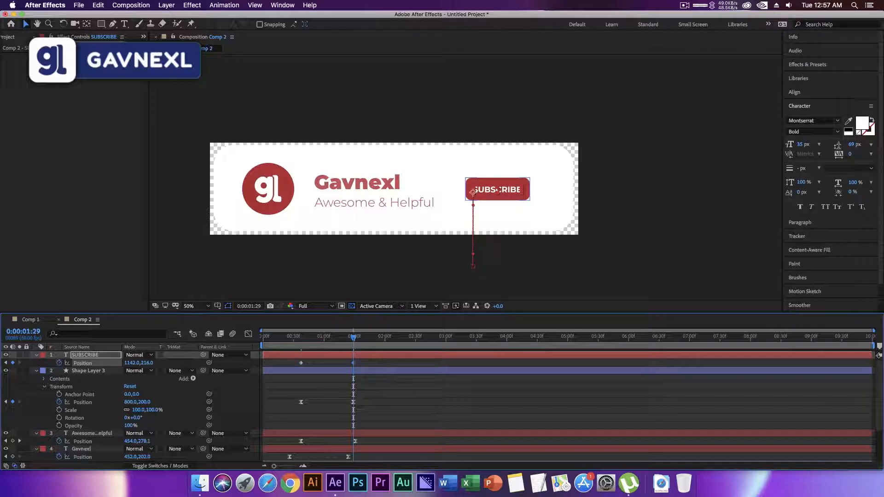
Apply Easy Ease to both SUBSCRIBE Position keyframes and reshape their speed graph so the speed peaks early.
drag(387, 362, 280, 364)
right_click(300, 364)
mouse_move(350, 458)
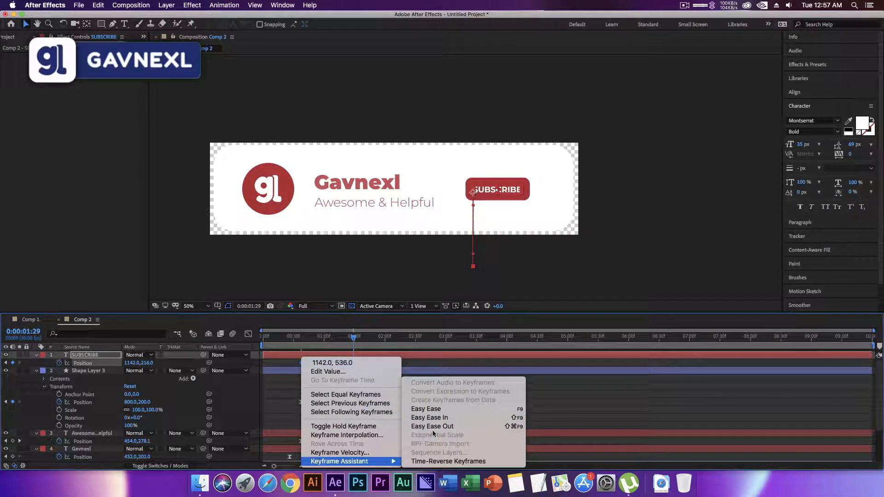
click(450, 408)
click(248, 334)
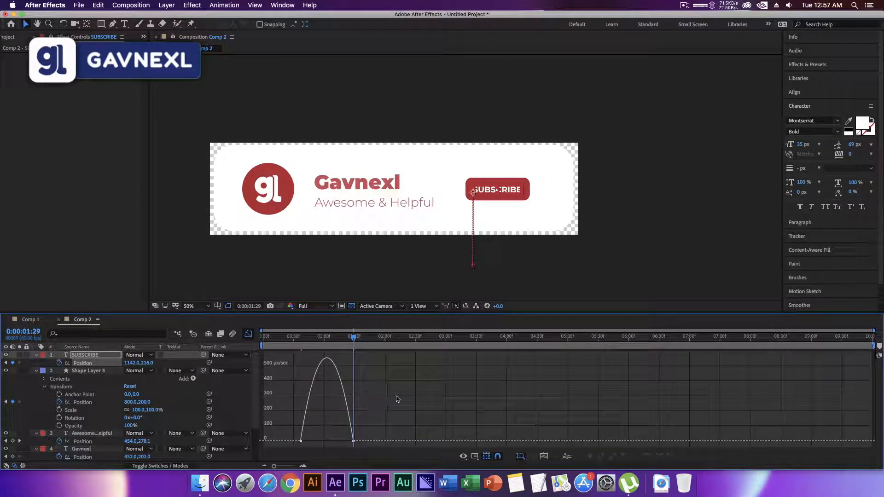
drag(343, 440, 313, 438)
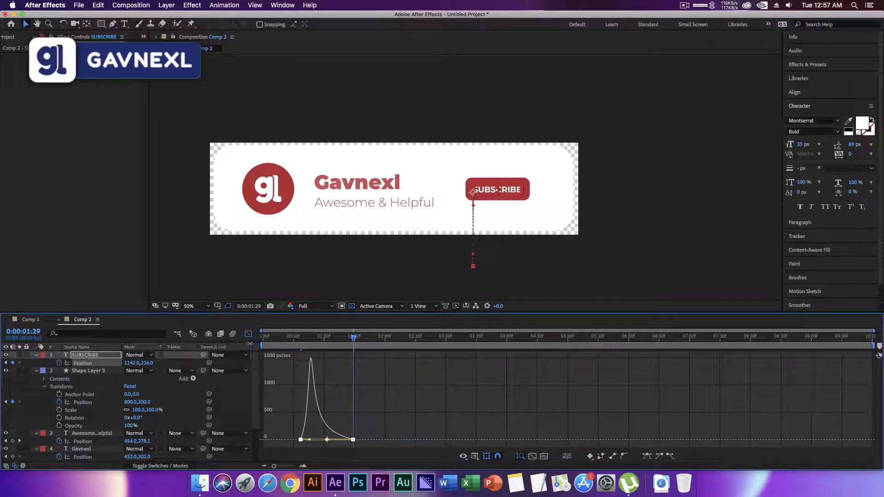
click(248, 334)
Preview the SUBSCRIBE animation from the beginning of the composition and collapse the expanded layer properties.
click(261, 344)
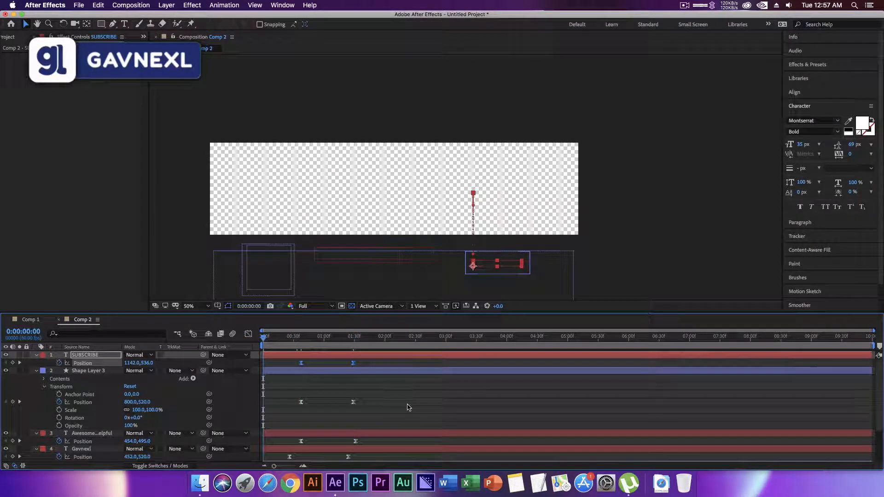
key(space)
key(space)
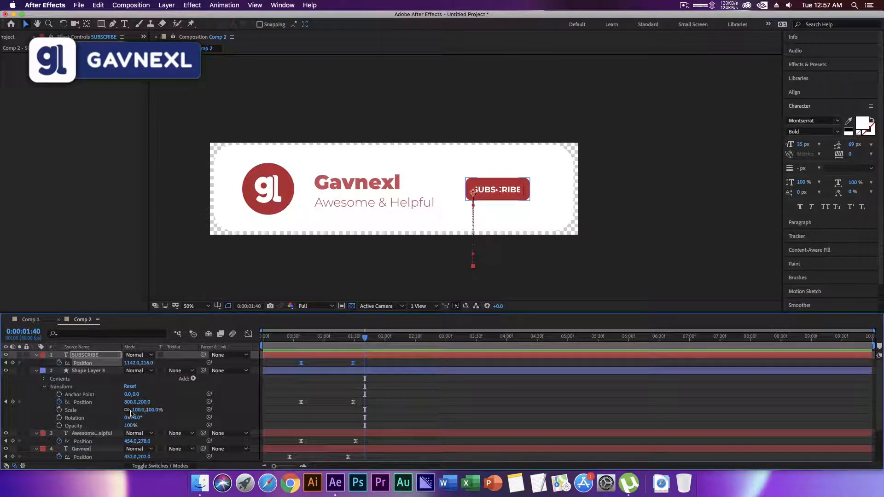
key(u)
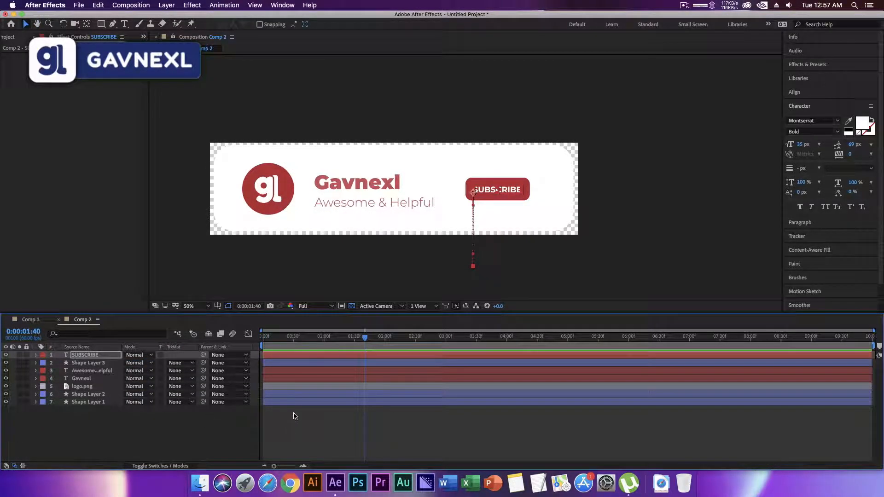
click(231, 421)
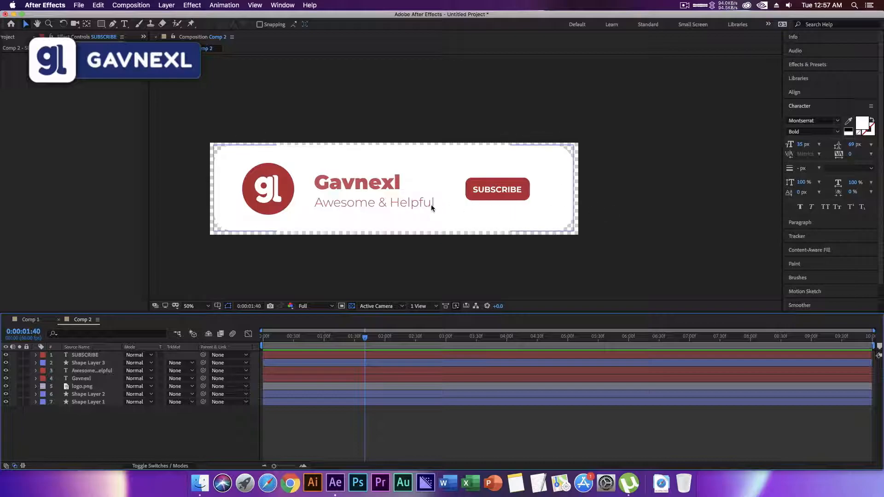
Add 1 bell.png and 2 bell.png from the project to Comp 2, above the SUBSCRIBE layer.
click(14, 38)
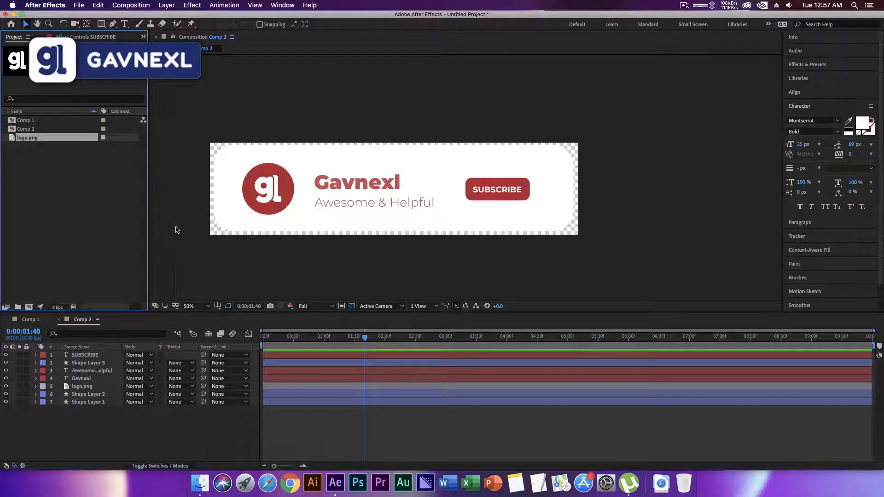
click(65, 122)
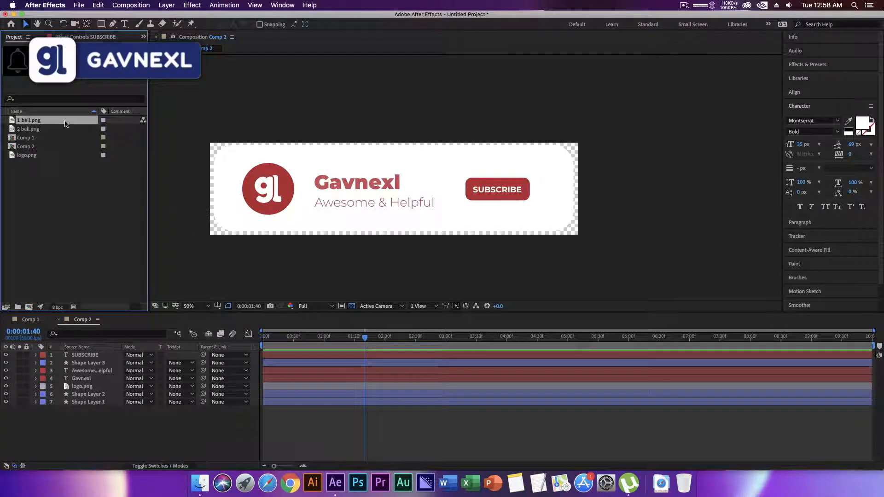
click(60, 130)
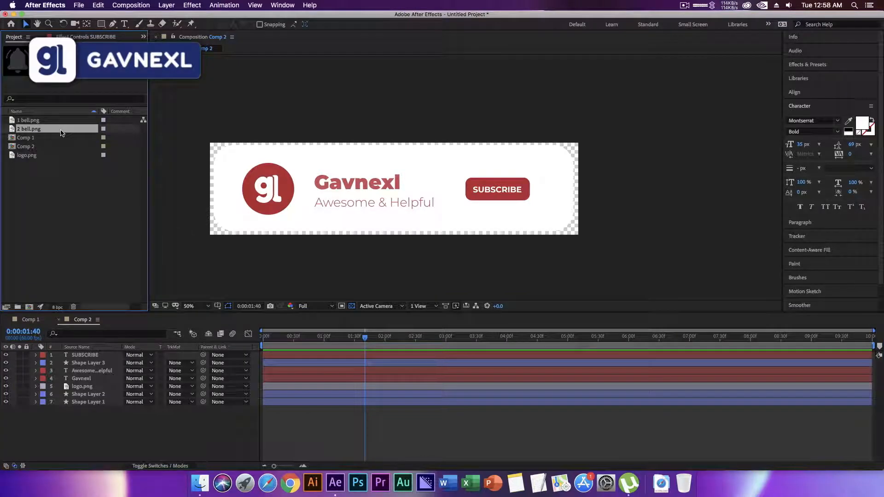
shift+click(64, 121)
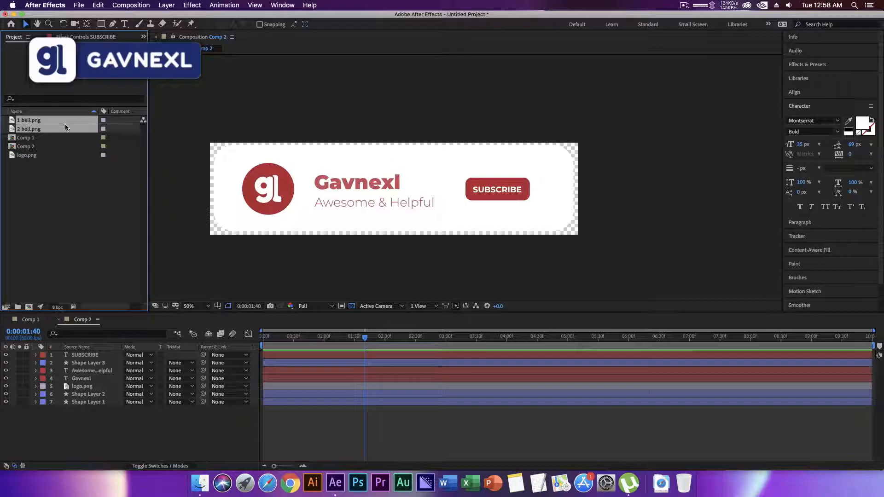
drag(63, 134, 97, 357)
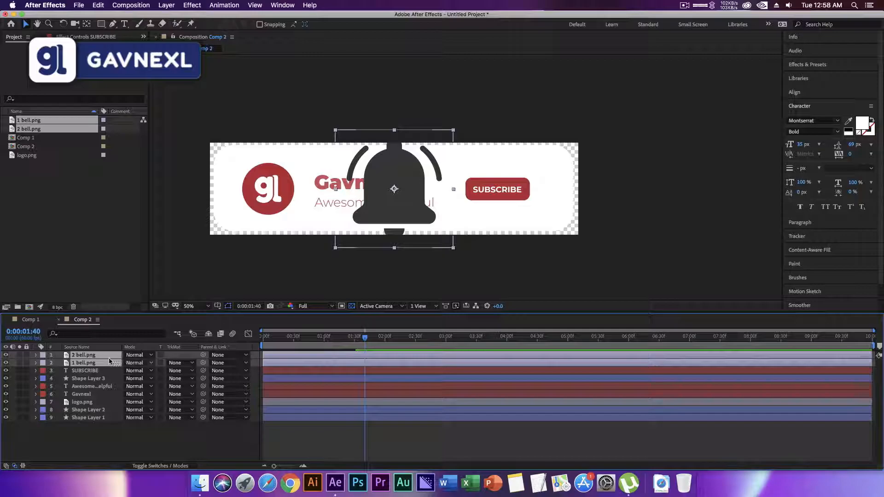
Scale both bell images down to 10% and place them together just right of the SUBSCRIBE button.
key(s)
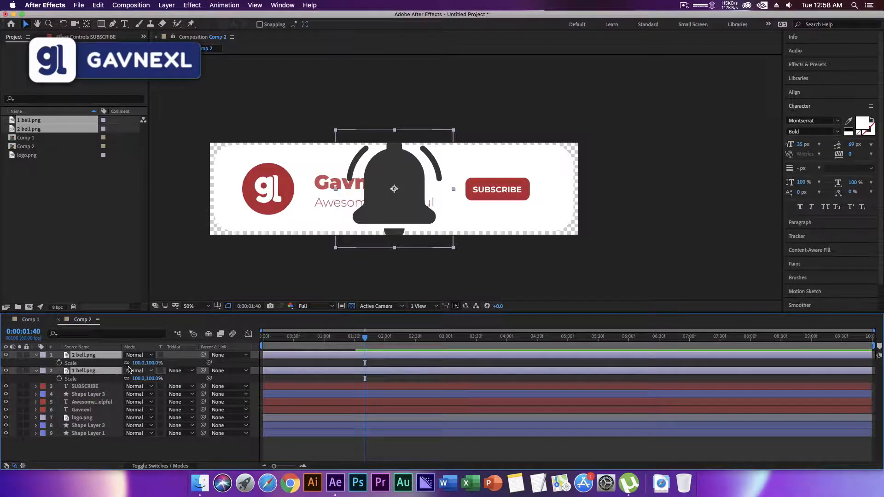
drag(141, 379, 102, 379)
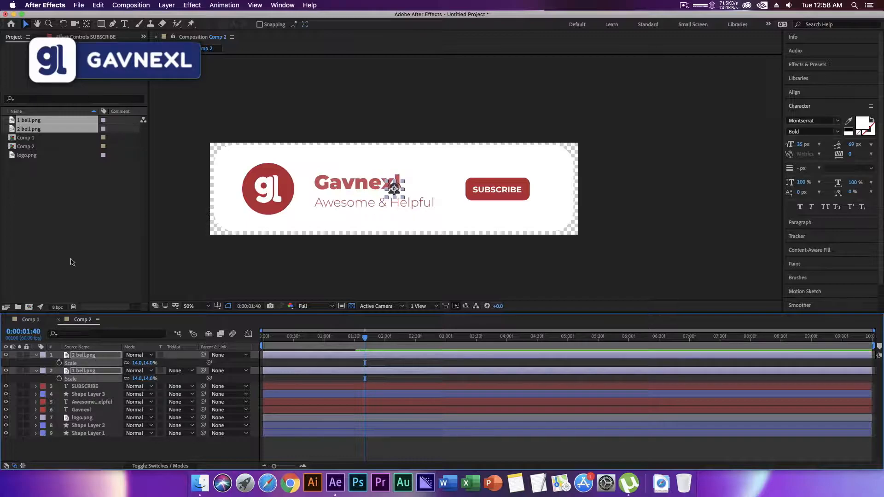
drag(394, 191, 540, 193)
drag(140, 364, 137, 364)
click(102, 363)
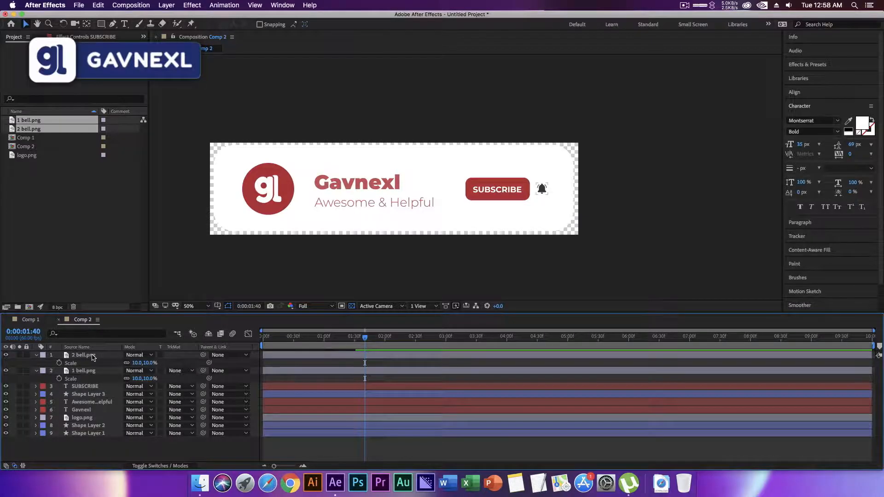
Hide the 2 bell.png layer so only the outlined bell shows, and check the animation.
click(84, 356)
shift+click(89, 371)
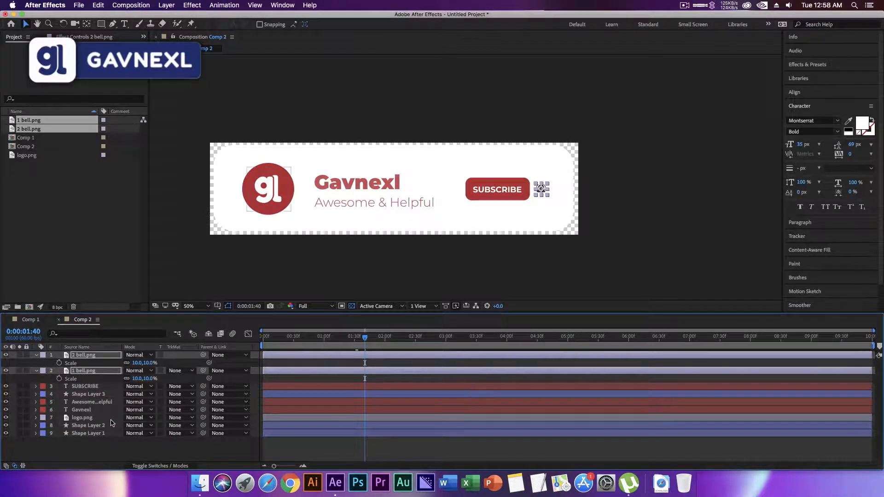
click(141, 449)
drag(334, 339, 362, 341)
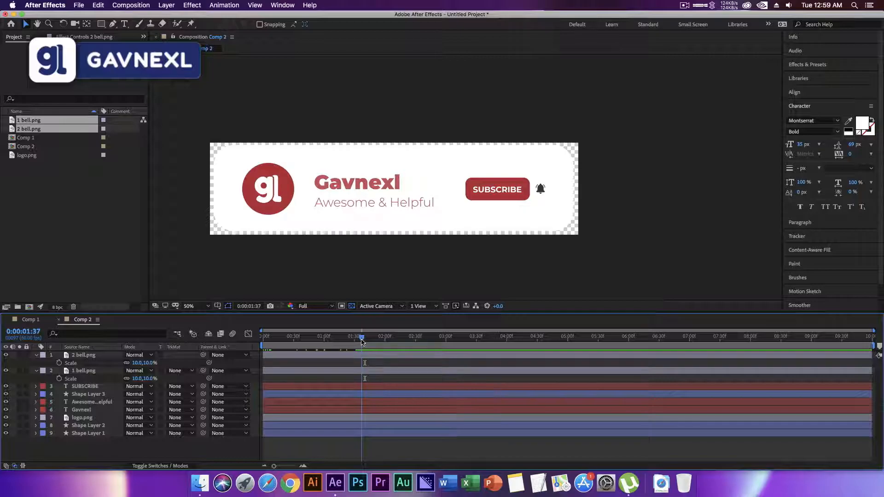
click(5, 355)
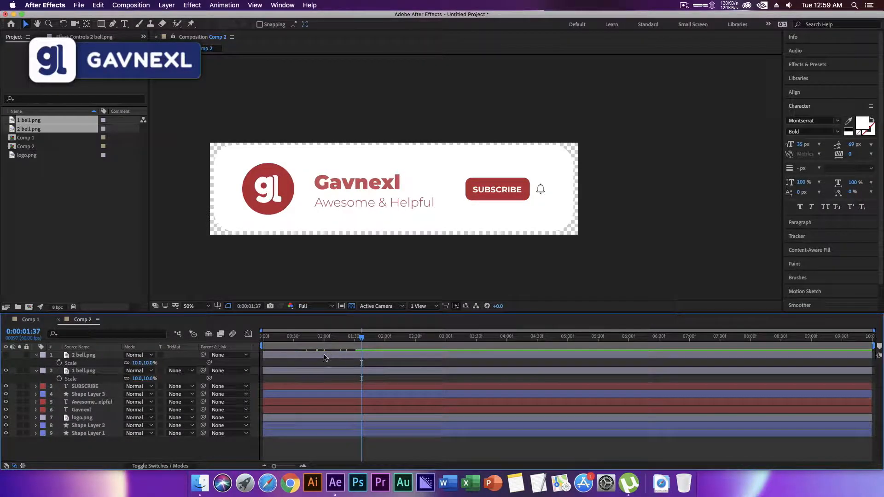
key(space)
drag(368, 341, 316, 339)
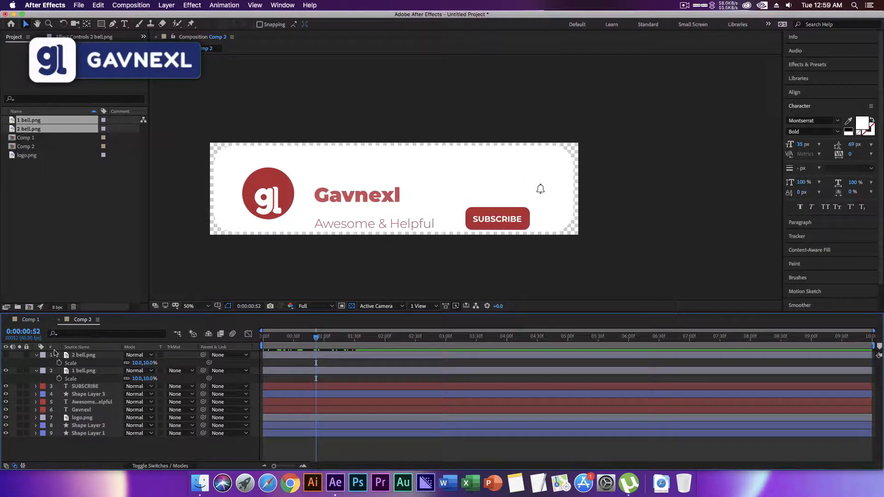
Show the SUBSCRIBE layer's Position keyframes and move the current time to the first one at 0:00:00:37.
click(36, 371)
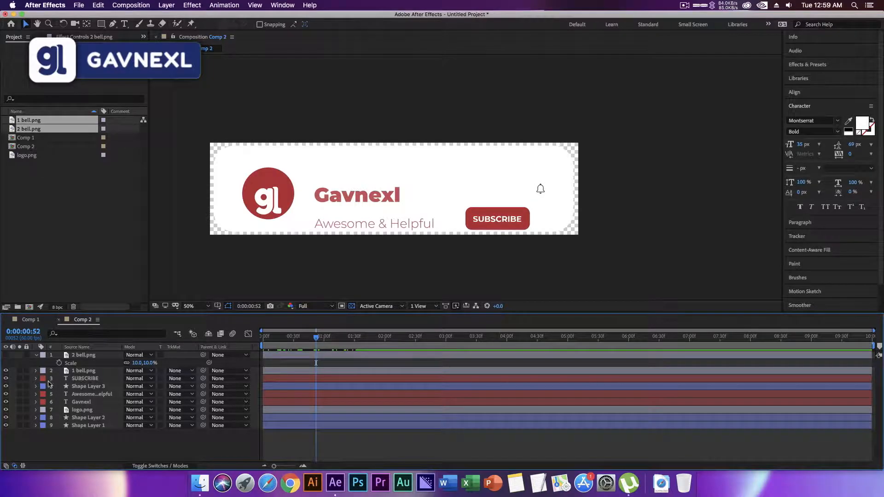
click(5, 378)
click(5, 378)
drag(316, 340, 368, 340)
click(84, 378)
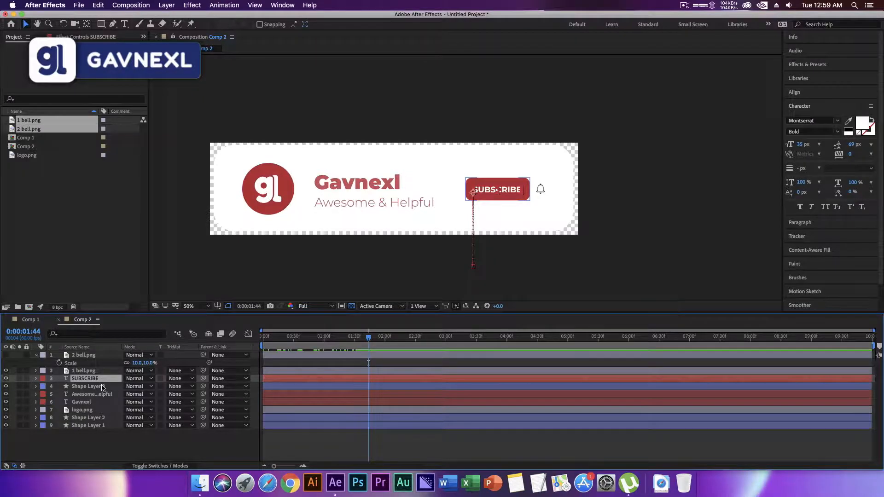
key(p)
drag(307, 340, 301, 341)
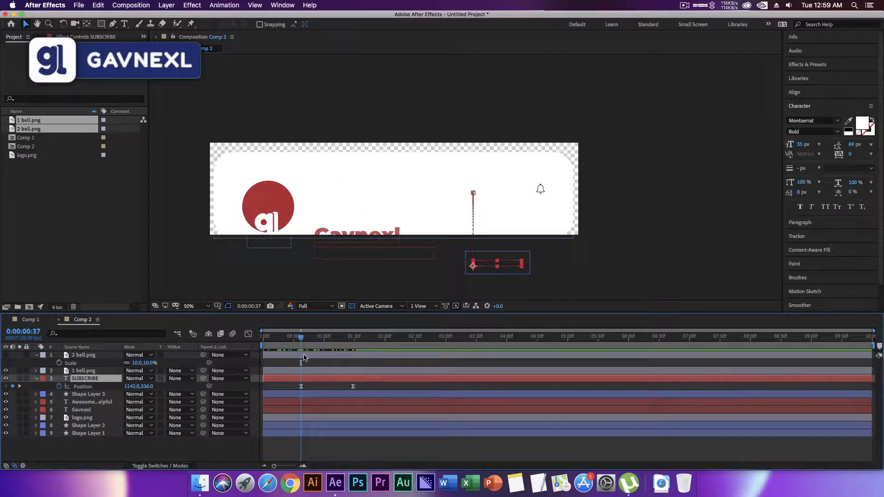
Keyframe the Position of 1 bell.png at 0:00:00:37, placing it below the banner at 1436, 517.
click(83, 355)
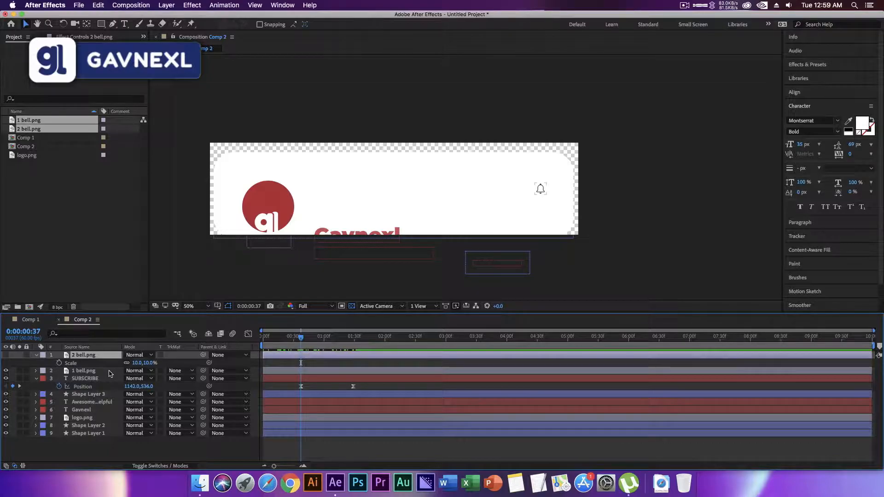
click(110, 373)
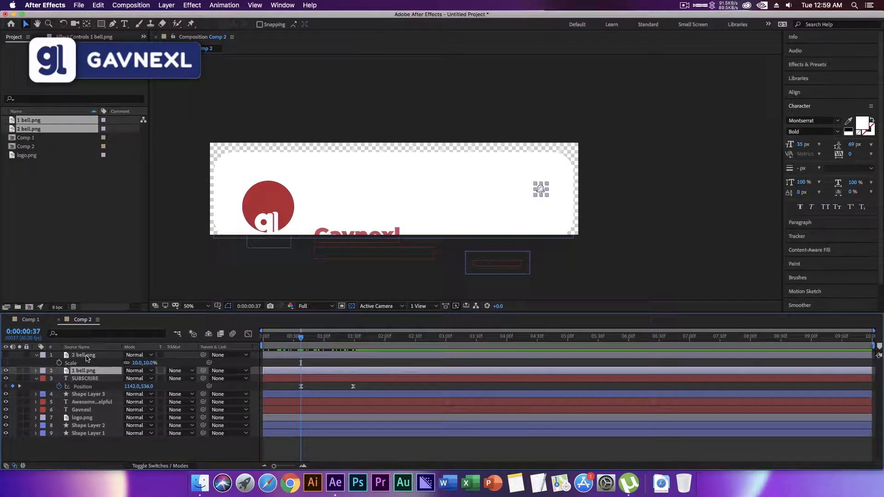
click(37, 357)
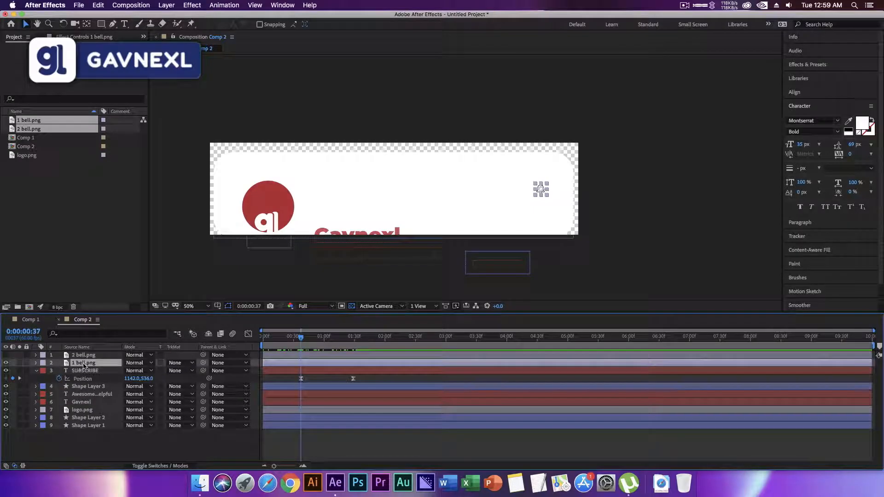
key(p)
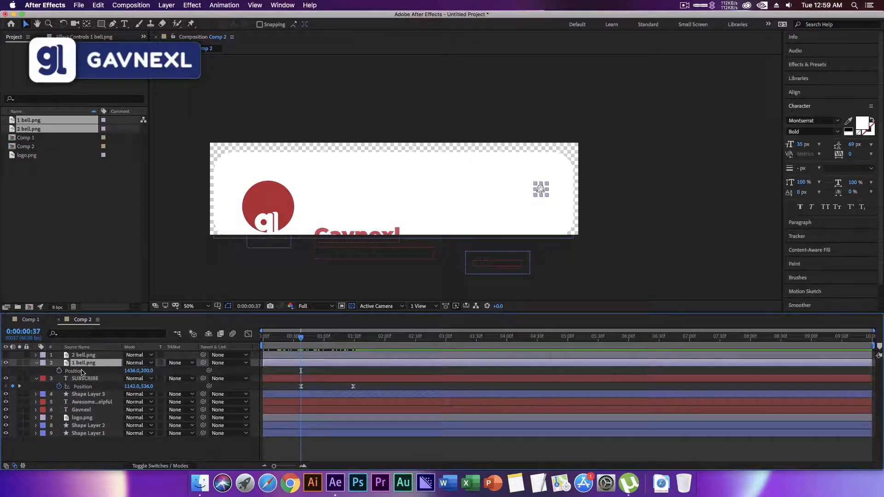
click(60, 372)
drag(146, 371, 295, 369)
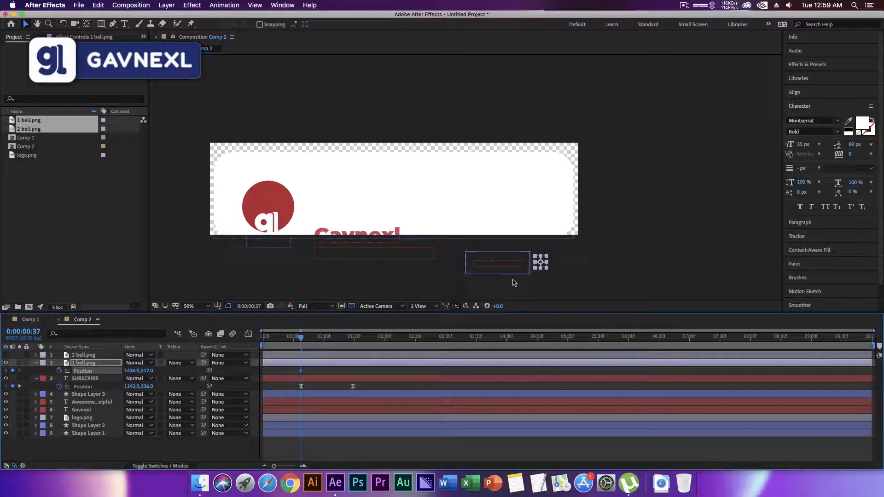
Add an ending Position keyframe of 1436, 200 for 1 bell.png at 0:00:01:29.
drag(303, 340, 354, 342)
click(147, 371)
text(200)
key(Return)
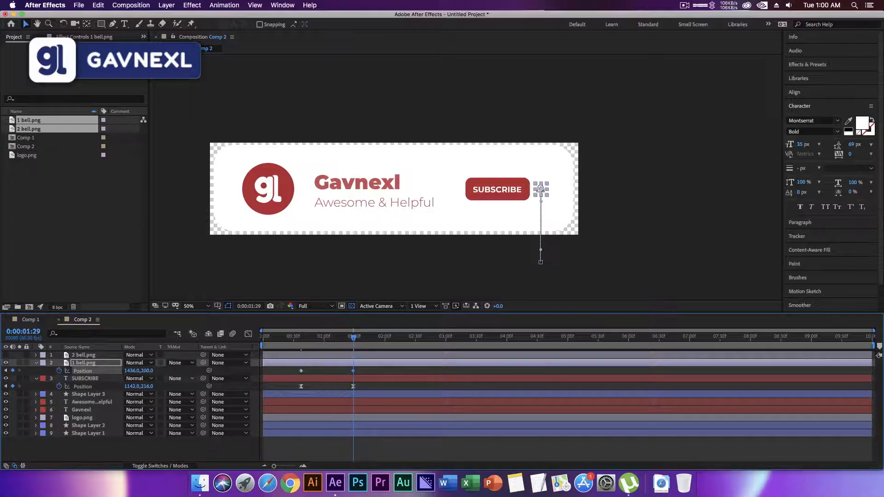
Apply Easy Ease to the 1 bell.png Position keyframes and reshape their speed graph so the speed peaks early.
drag(321, 342, 326, 343)
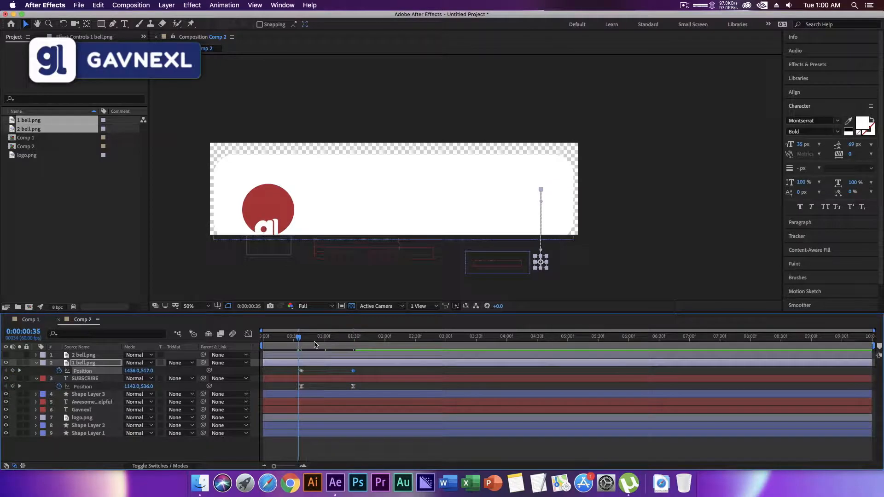
right_click(354, 371)
mouse_move(414, 461)
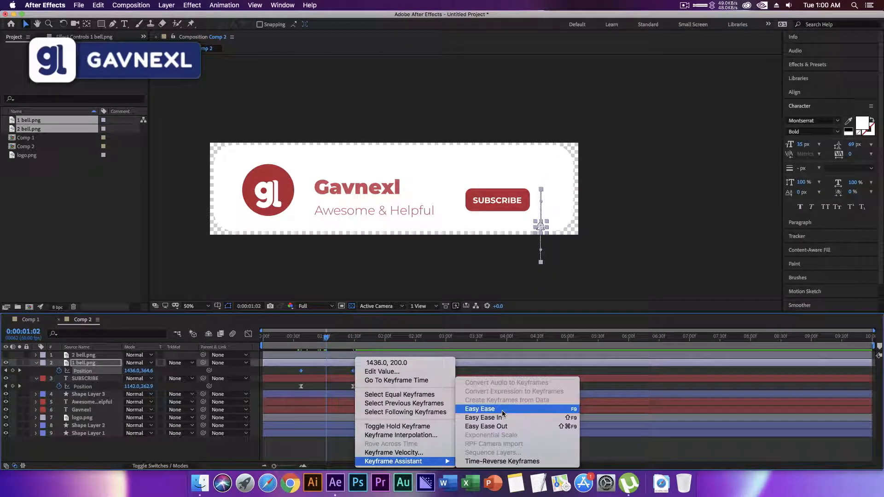
click(502, 411)
click(249, 334)
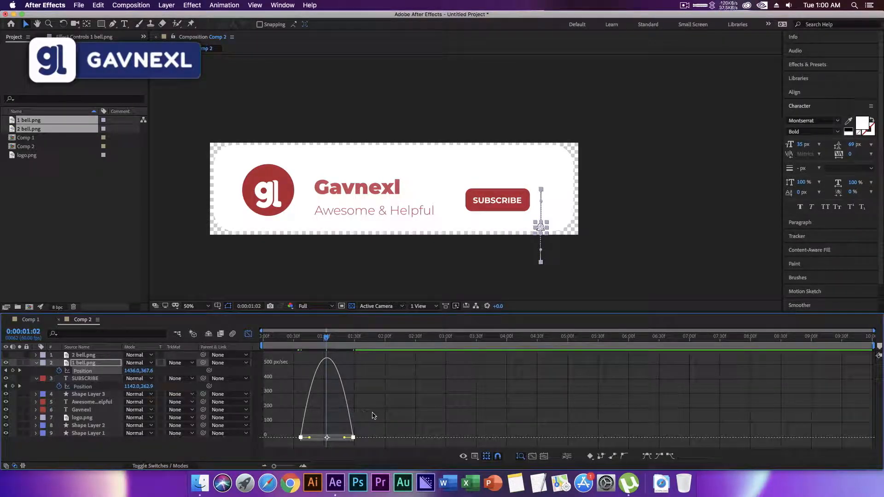
drag(345, 438, 303, 438)
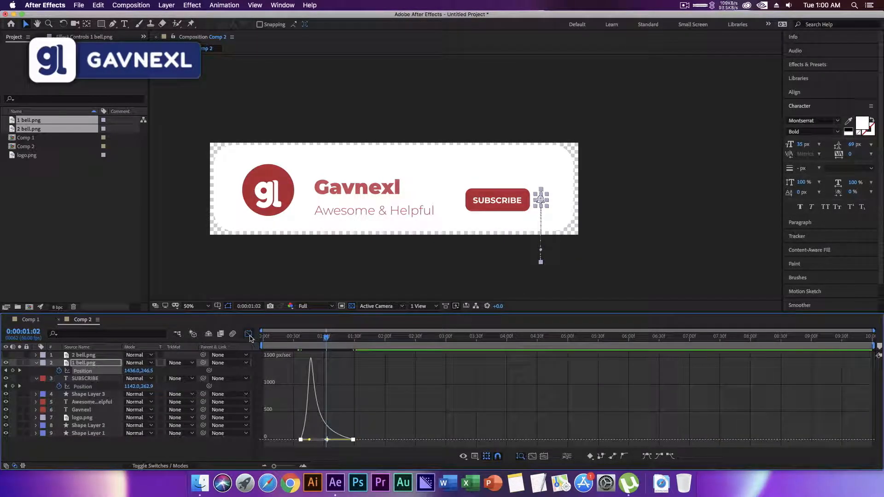
click(248, 333)
Preview the bell's entrance from the beginning of the composition and collapse the expanded layer properties.
key(Home)
key(space)
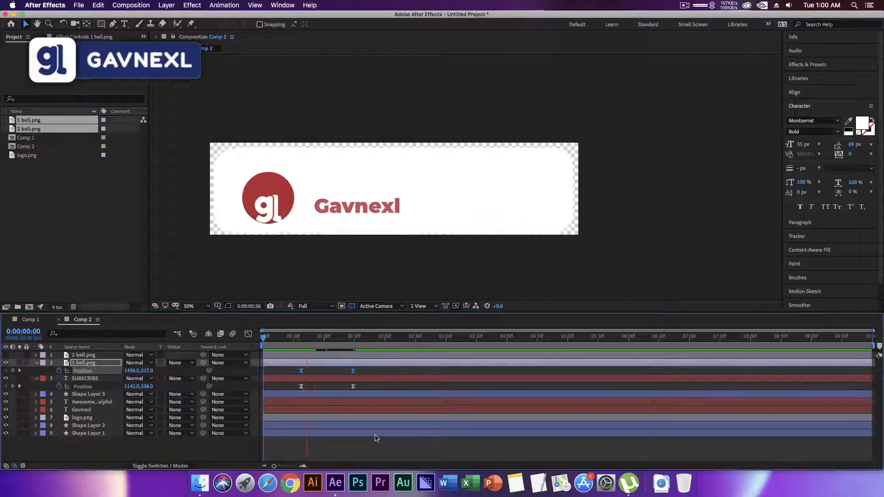
key(space)
click(302, 442)
key(u)
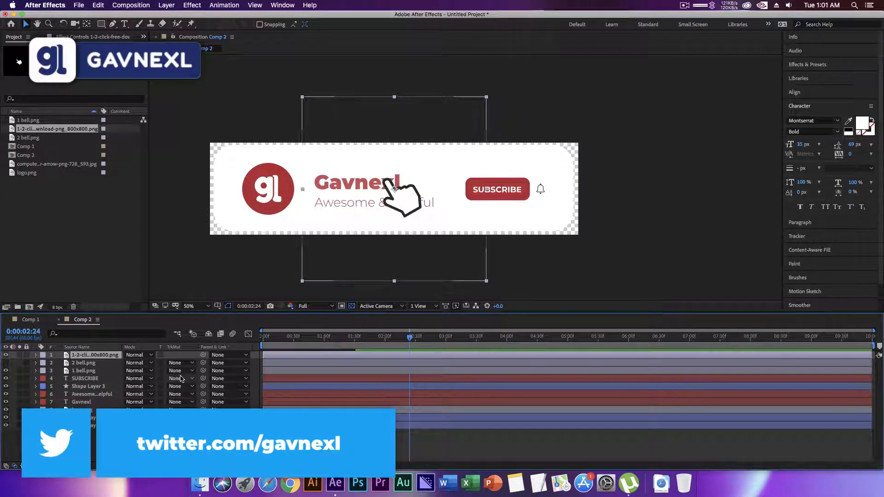
Scale the hand cursor image down to 60%.
key(s)
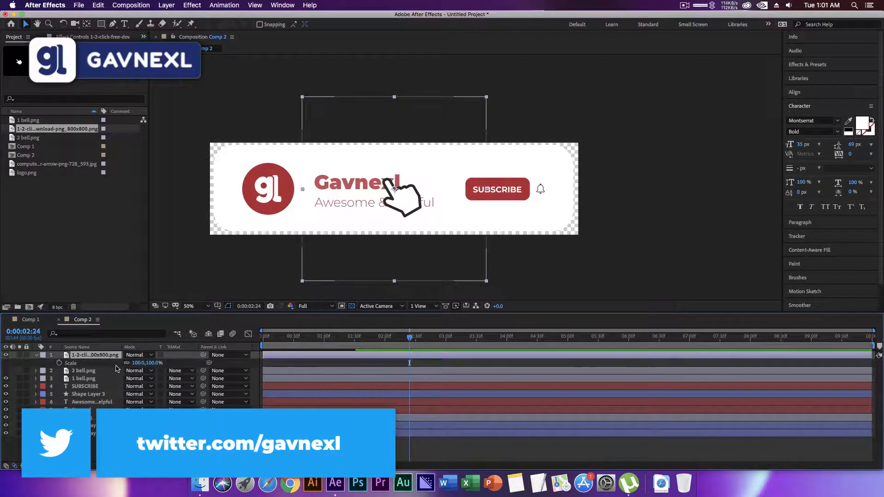
drag(141, 364, 106, 363)
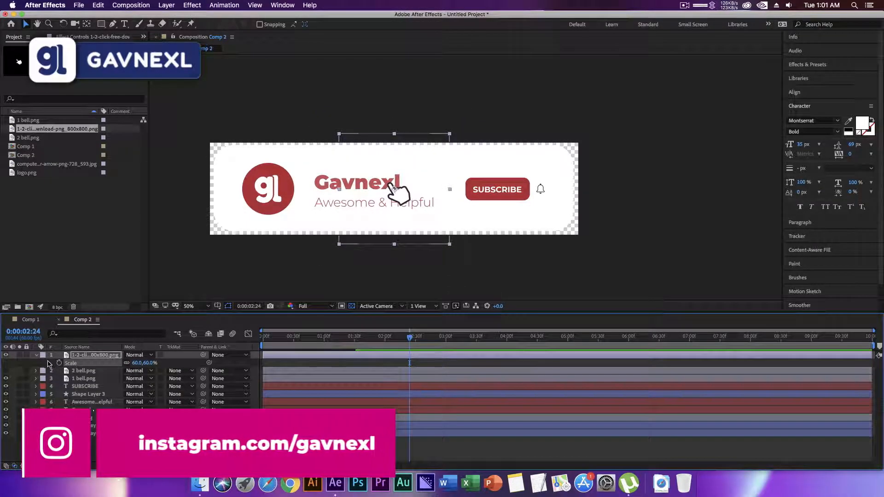
Place the hand cursor below the banner at 822, 510 and add its starting Position keyframe at 0:00:01:10.
key(s)
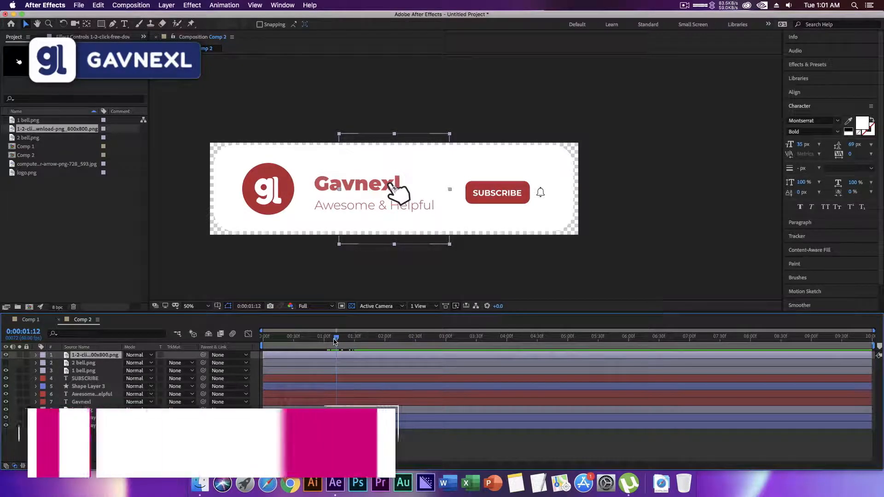
click(332, 340)
drag(331, 341, 332, 340)
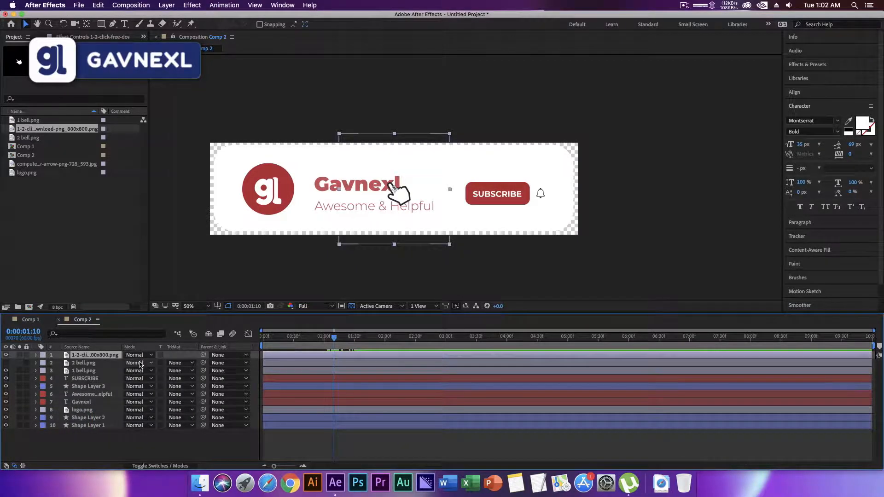
click(36, 355)
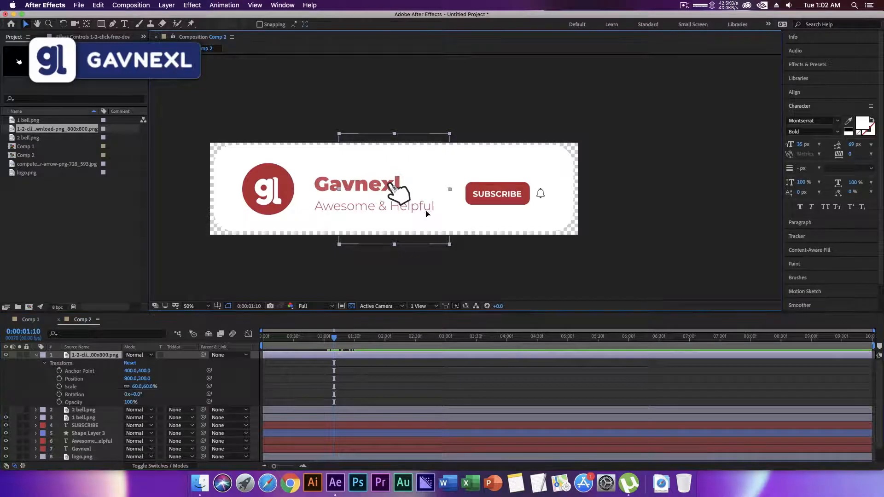
drag(395, 189, 400, 260)
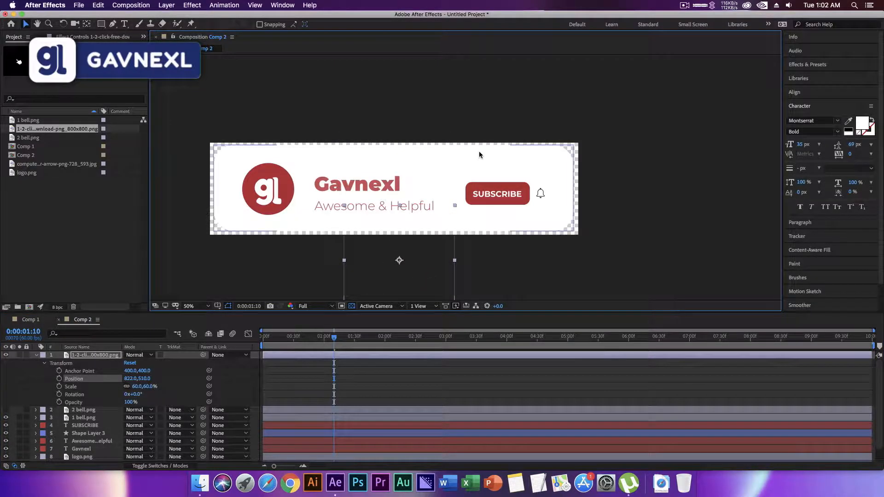
click(59, 379)
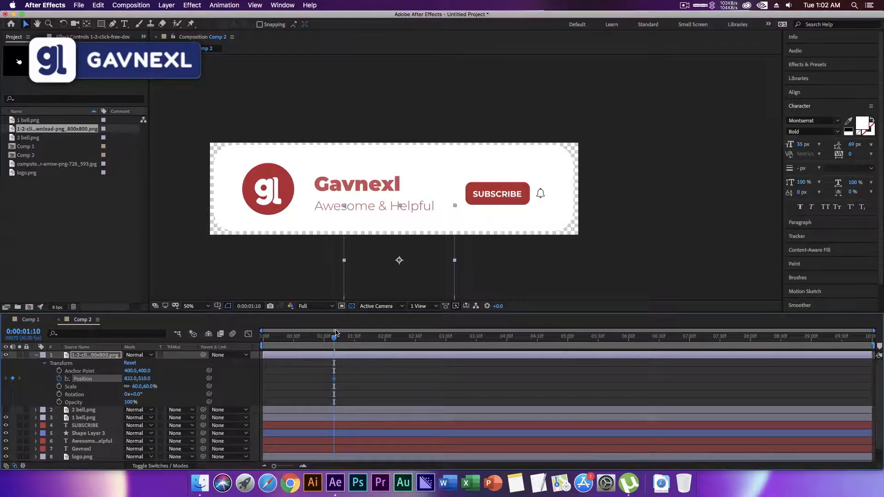
Add a hand cursor Position keyframe of 1258, 214 over SUBSCRIBE at 0:00:02:01 and bend the motion path into an upward curve.
drag(334, 338, 386, 342)
drag(382, 270, 480, 204)
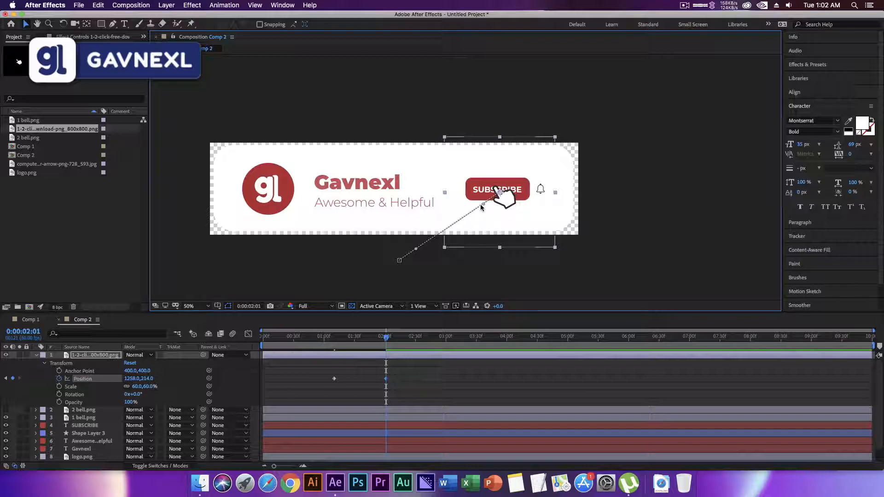
drag(483, 204, 458, 182)
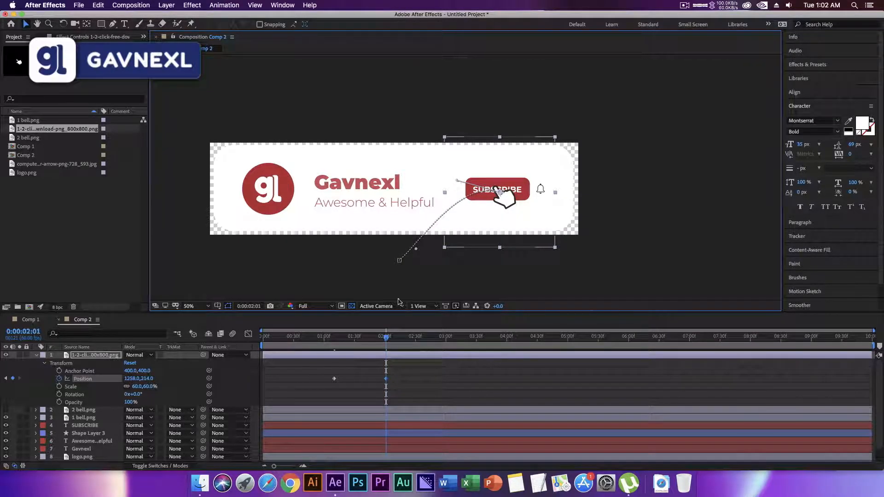
click(332, 338)
drag(332, 338, 380, 344)
Apply Easy Ease to both hand cursor Position keyframes and preview the movement.
drag(430, 368, 307, 387)
right_click(335, 381)
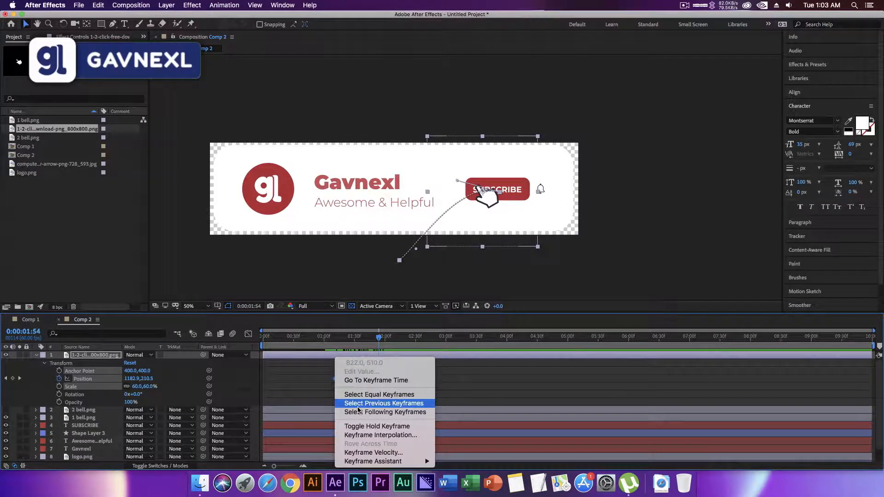
mouse_move(406, 461)
click(477, 411)
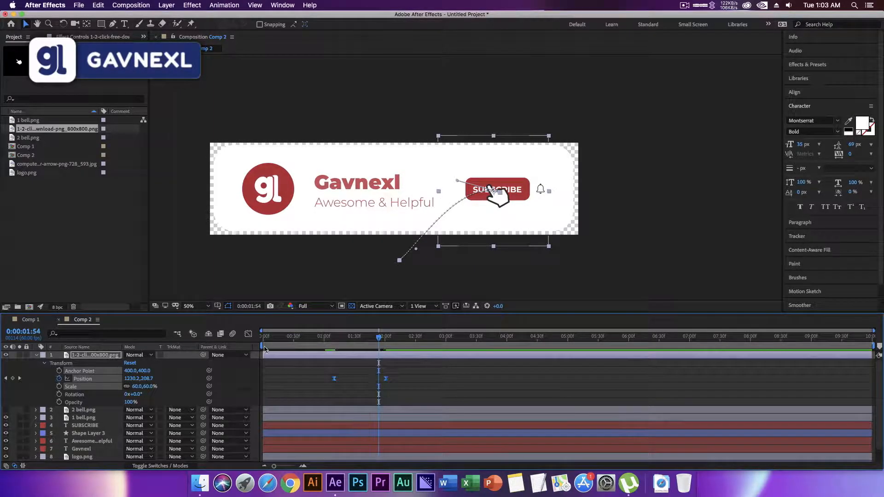
key(space)
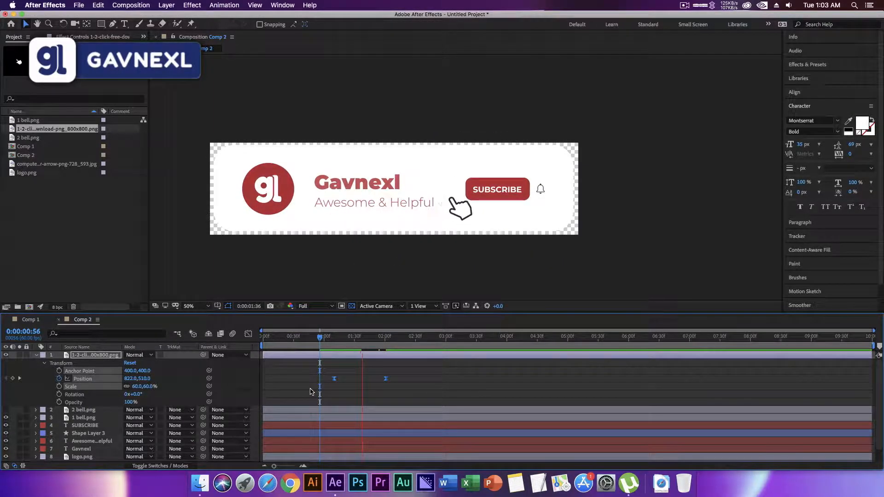
key(space)
Reshape the hand cursor's Position speed graph so the speed peaks early, and preview the animation.
click(248, 334)
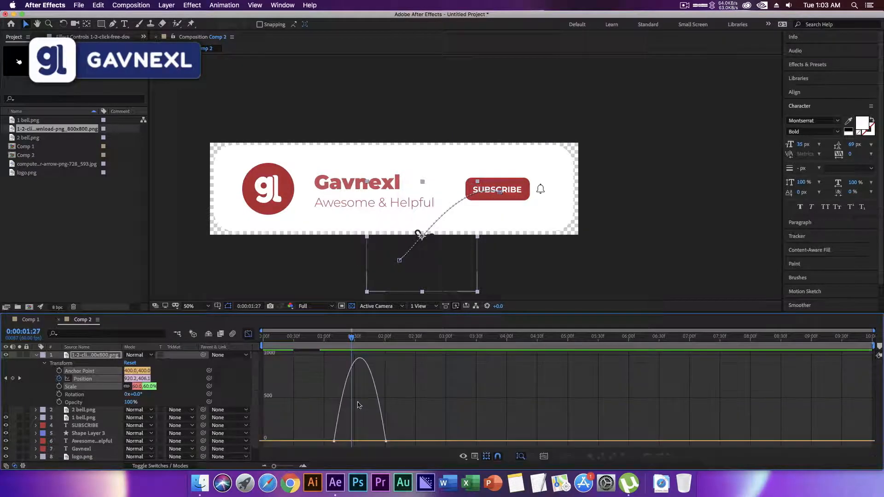
drag(446, 409, 298, 462)
drag(368, 440, 342, 441)
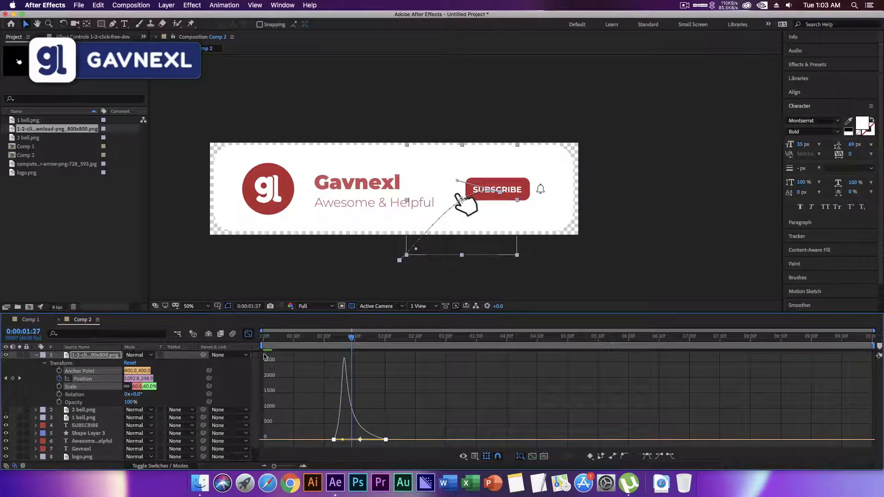
click(248, 335)
key(space)
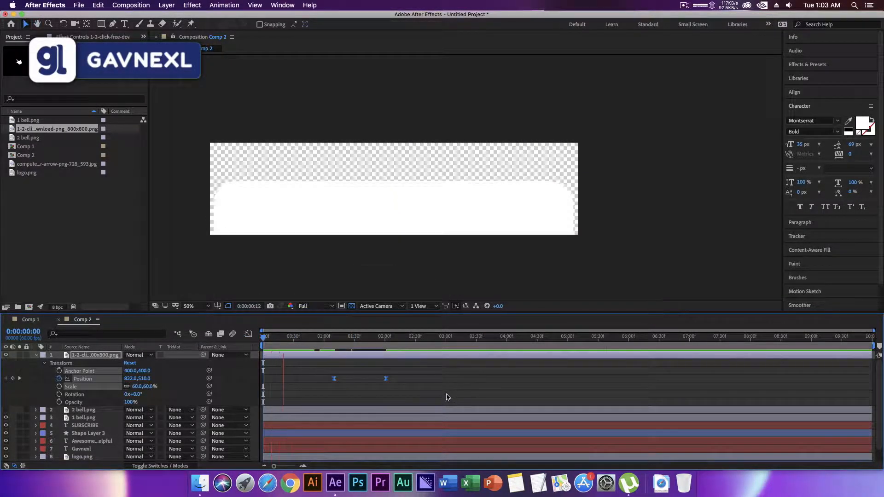
key(space)
Add hand cursor Scale keyframes of 60% at 0:00:02:08 and 50% at 0:00:02:12 for the click on SUBSCRIBE.
drag(408, 339, 392, 340)
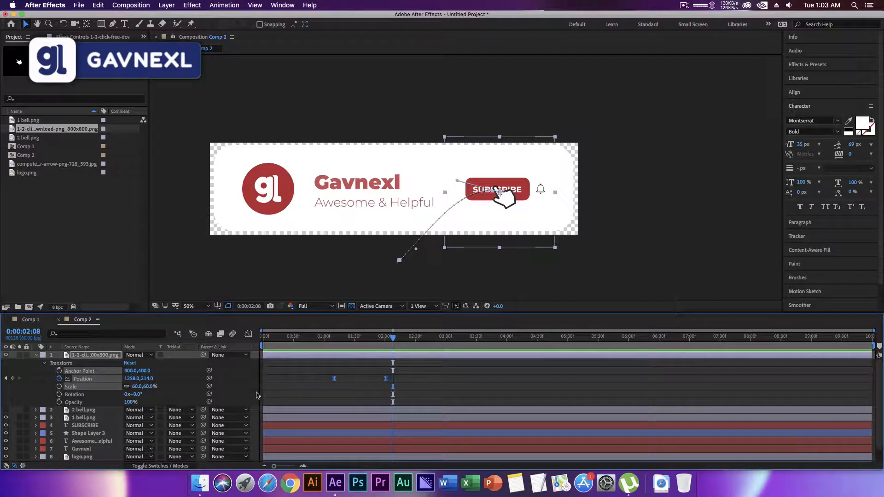
click(333, 390)
click(70, 387)
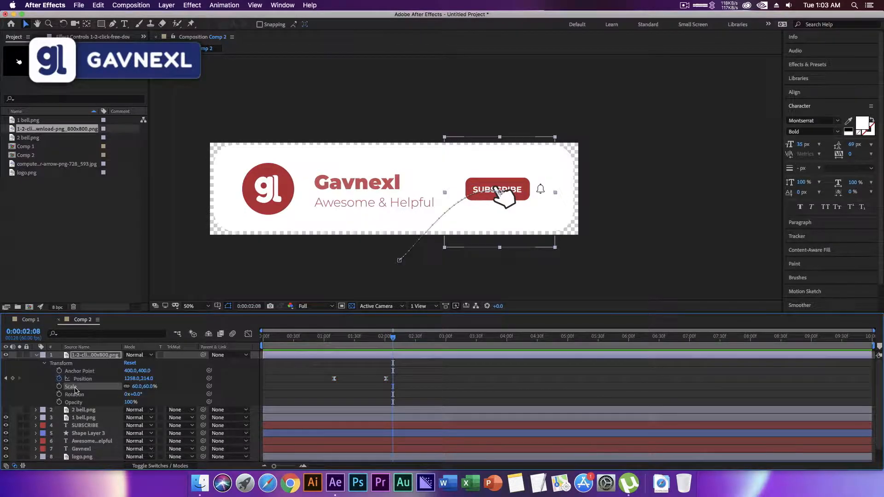
click(59, 387)
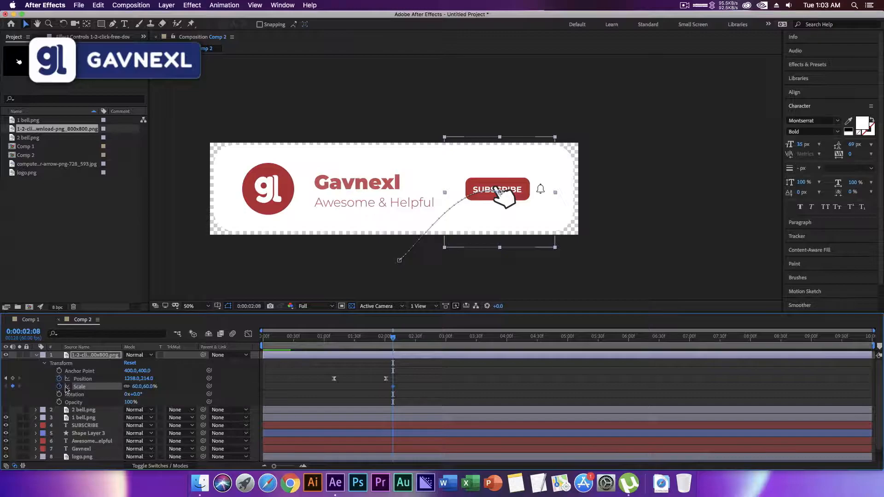
click(396, 340)
drag(397, 340, 398, 340)
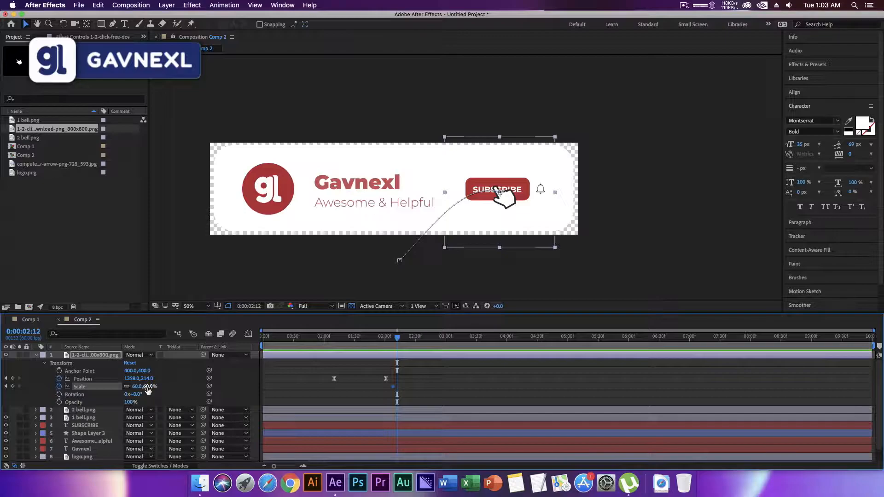
drag(146, 387, 142, 388)
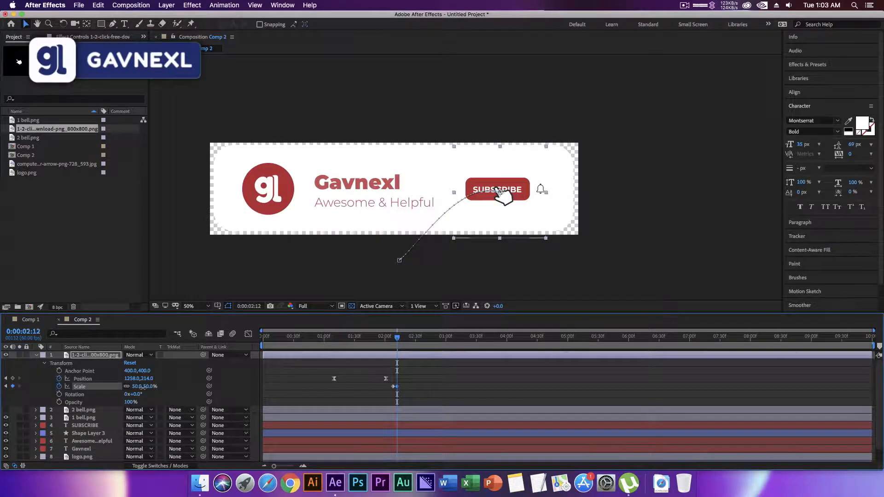
Add a hand cursor Scale keyframe of 60% at 0:00:02:16 to end the SUBSCRIBE click.
drag(397, 340, 400, 340)
click(150, 387)
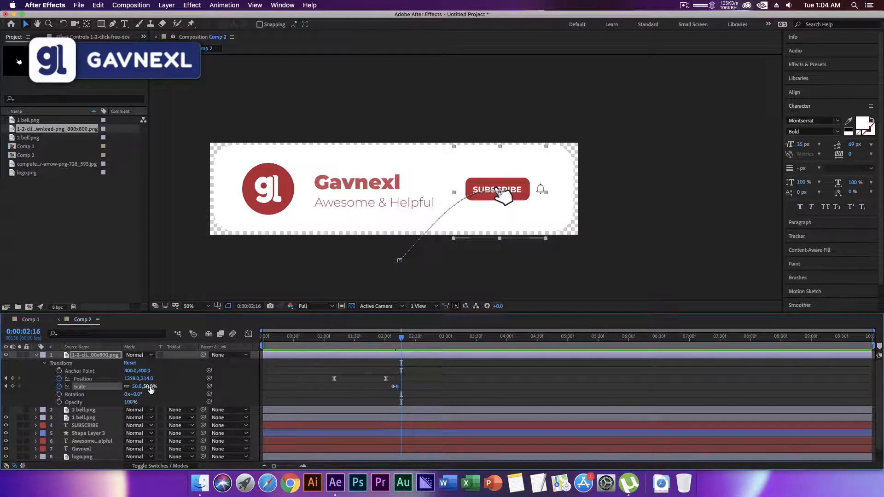
text(60)
key(Return)
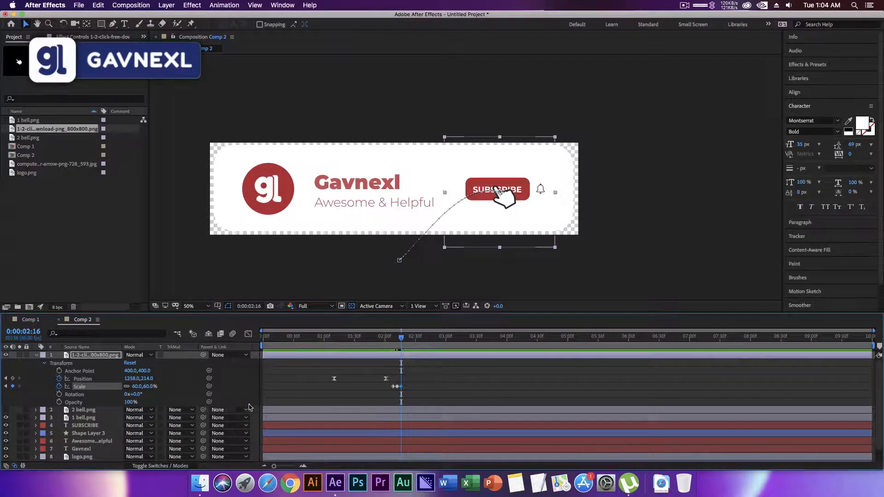
Apply Easy Ease to the three hand cursor Scale keyframes.
drag(402, 341, 402, 341)
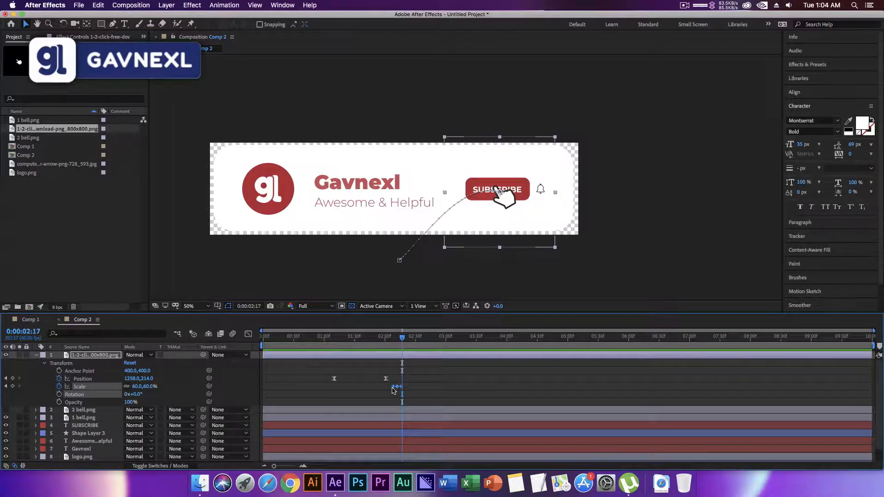
right_click(394, 386)
mouse_move(468, 468)
click(525, 410)
Lengthen the outer influence handles of the Scale speed graph so the speed peaks nearer the middle keyframe.
click(251, 335)
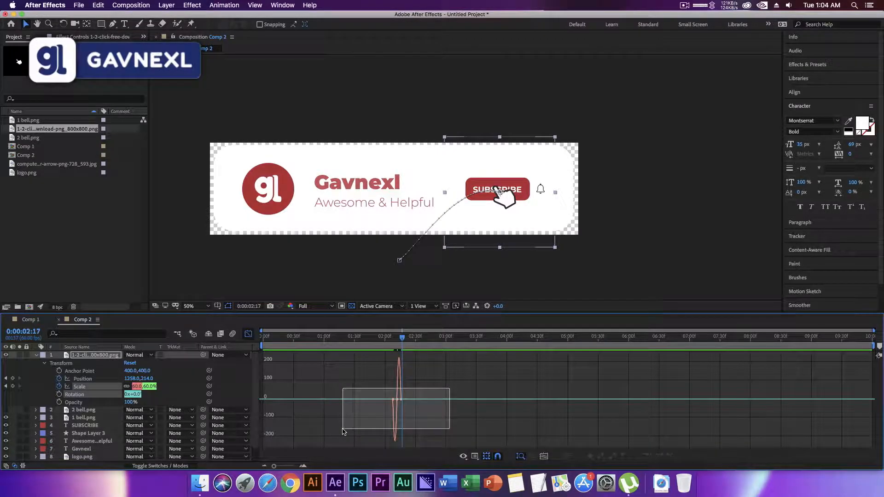
drag(274, 466, 294, 468)
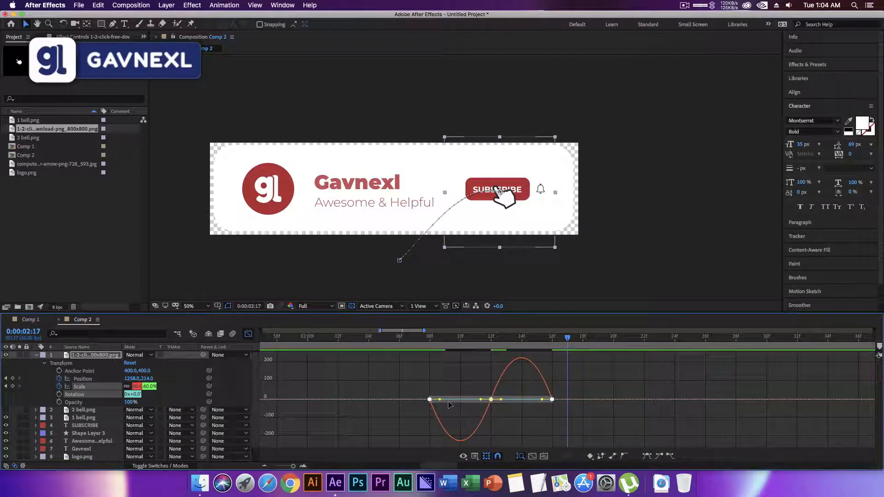
drag(441, 399, 461, 399)
drag(543, 400, 521, 402)
click(399, 387)
click(248, 334)
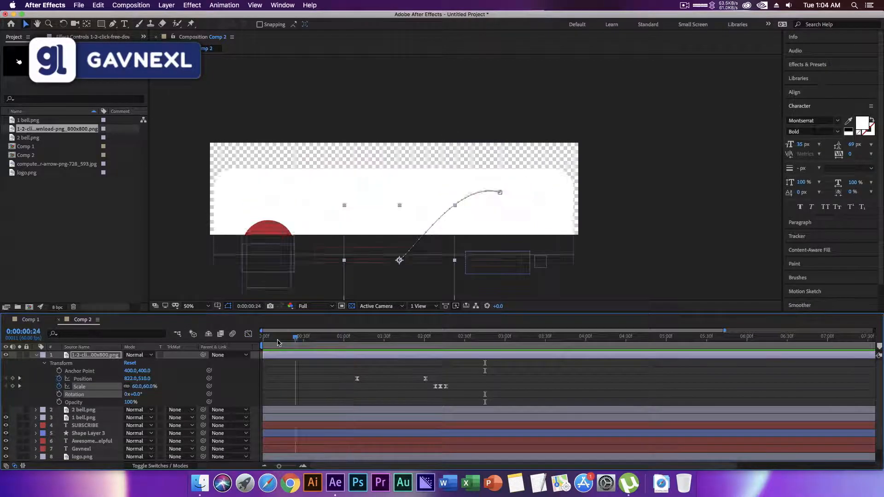
Preview the hand cursor's click on SUBSCRIBE from the beginning of the composition.
drag(277, 343, 252, 346)
key(space)
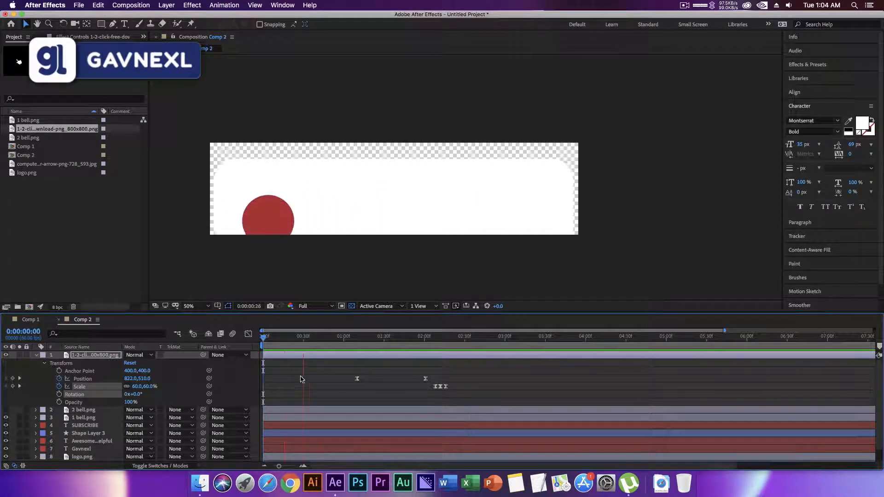
key(space)
click(312, 382)
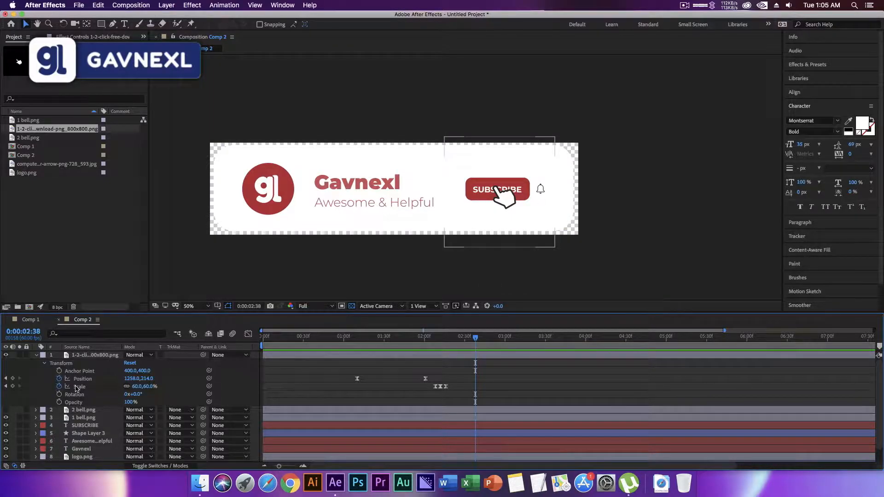
Hold the hand cursor with a Position keyframe at 0:00:02:38, add one of 1458, 216 over the bell at 0:00:02:41, and preview.
click(13, 378)
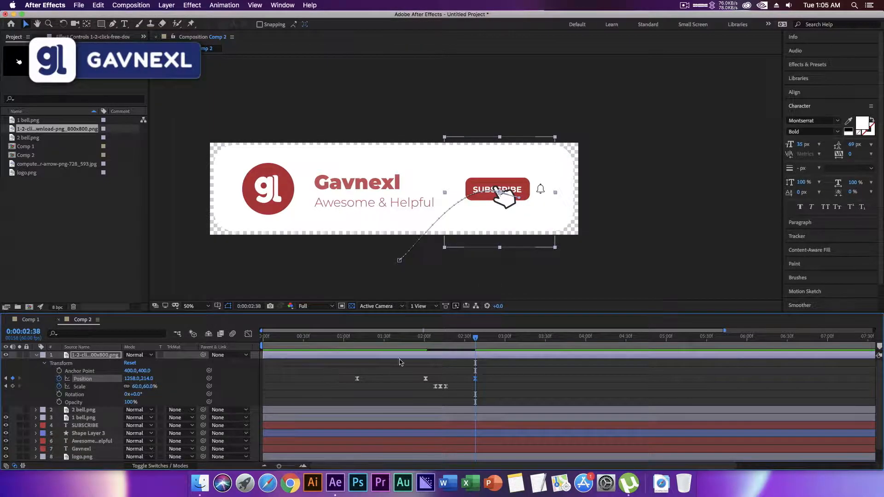
drag(477, 342, 479, 341)
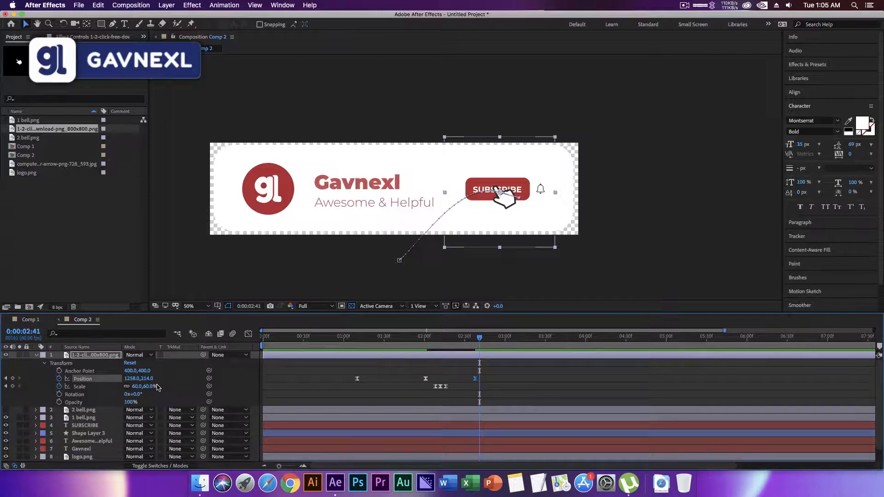
drag(503, 209, 547, 203)
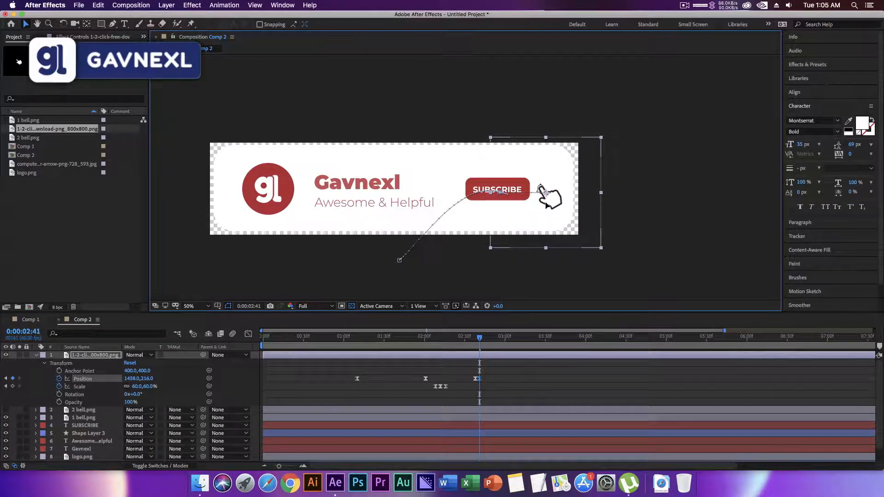
drag(479, 339, 470, 341)
key(space)
Slow the hand's move to the bell by shifting its last Position keyframe to about 0:00:03:10, previewing the timing.
key(space)
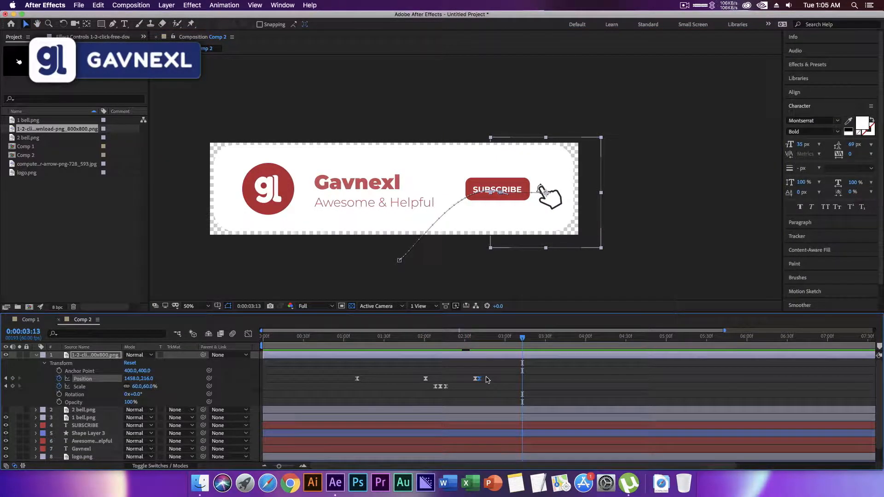
drag(479, 379, 499, 379)
click(477, 339)
key(space)
key(space)
drag(498, 379, 518, 379)
click(466, 343)
key(space)
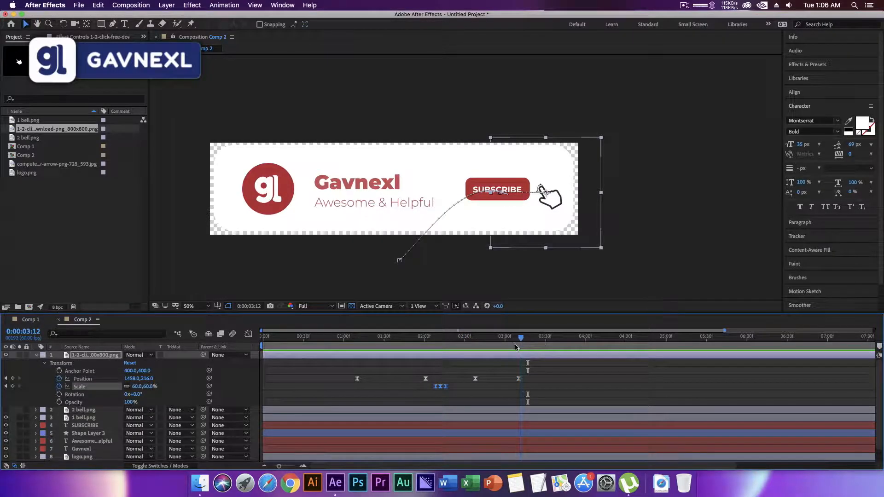
Add hand cursor Scale keyframes of 60% at 0:00:03:17 and 50% at 0:00:03:20 for the click on the bell.
mouse_move(521, 347)
mouse_down()
mouse_move(539, 348)
mouse_move(529, 348)
mouse_up()
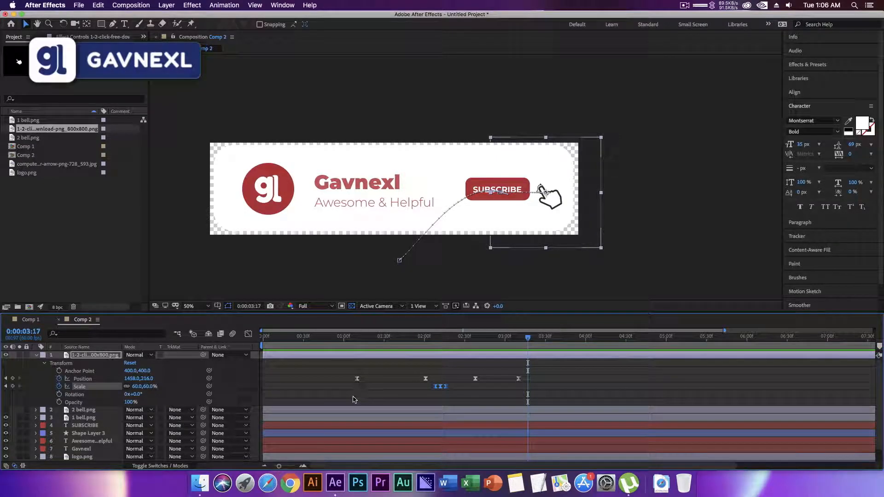
click(13, 387)
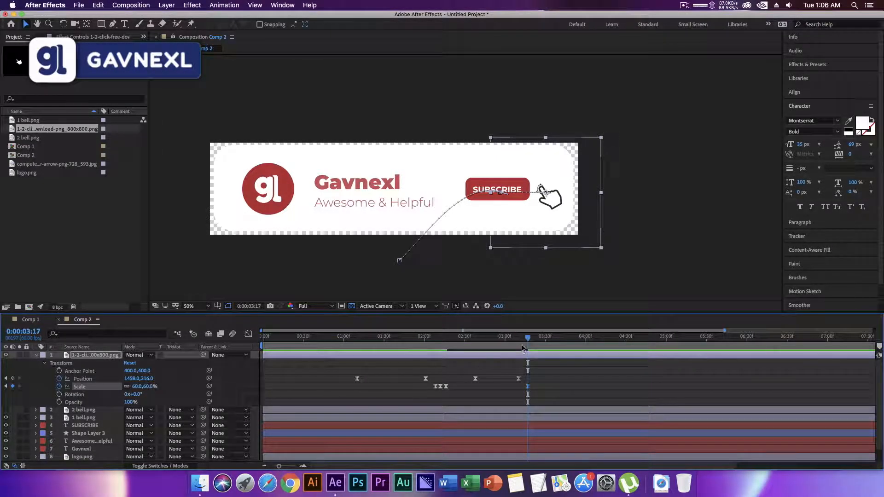
drag(527, 340, 532, 339)
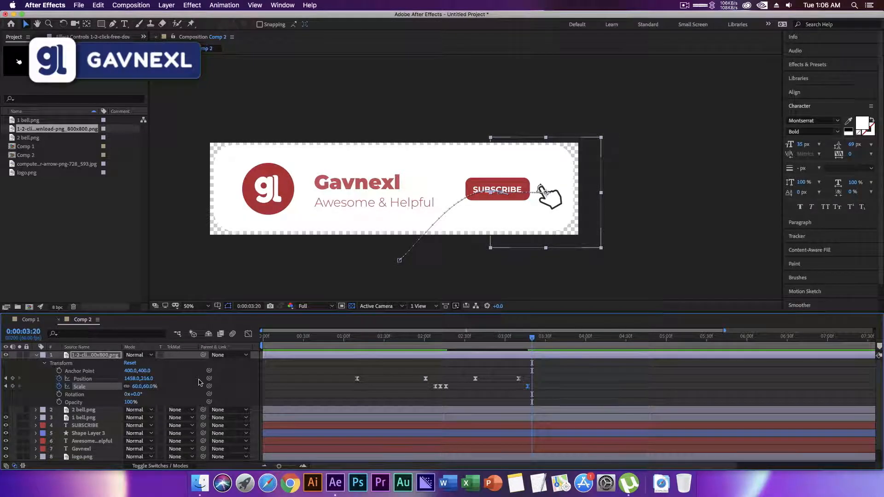
click(148, 387)
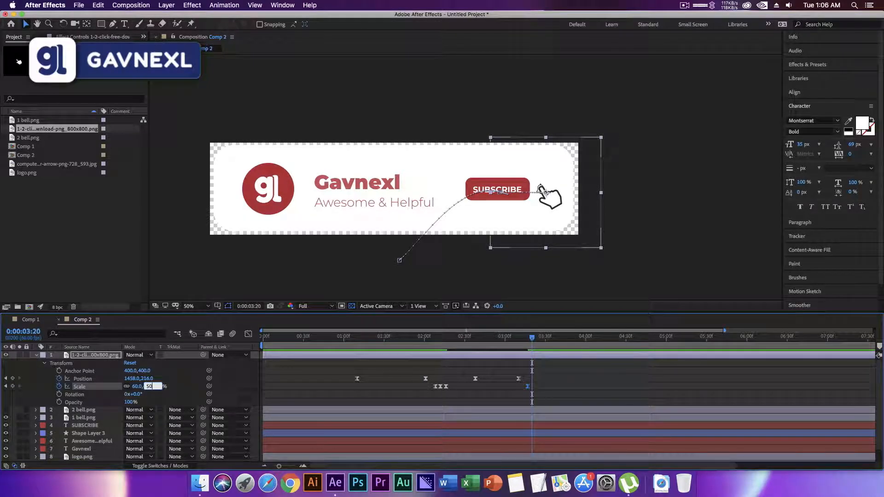
key(Return)
Add a hand cursor Scale keyframe of 60% at 0:00:03:23 to end the bell click, and preview the motion.
drag(533, 342, 536, 341)
click(150, 387)
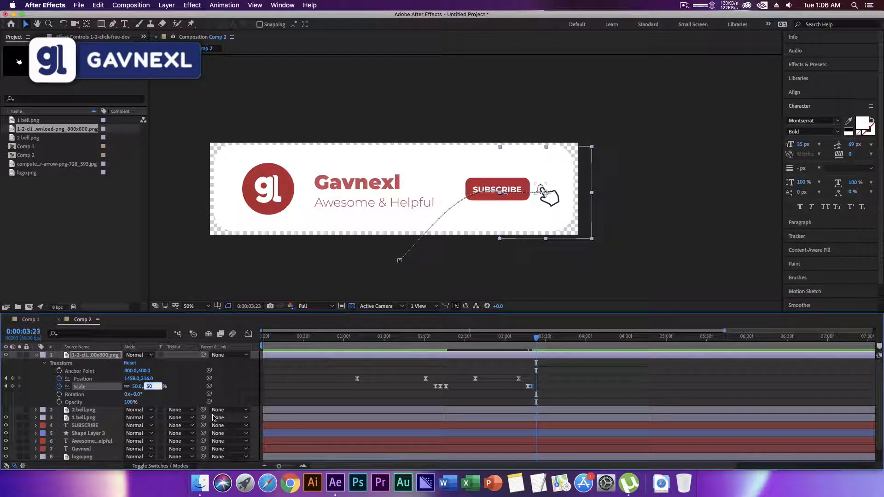
text(60)
key(Return)
click(477, 337)
key(space)
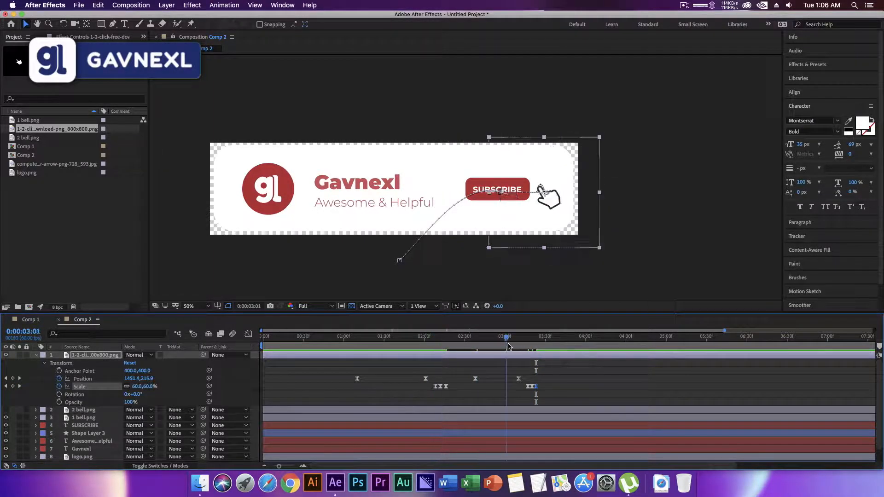
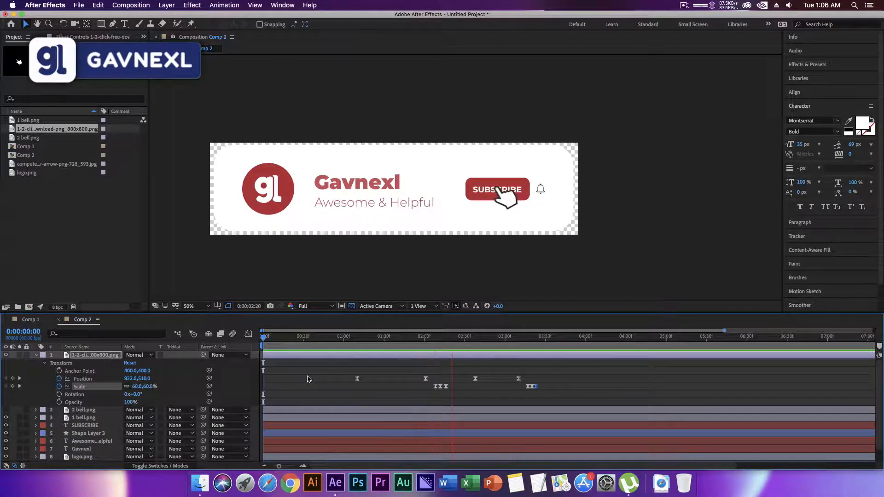
Collapse the hand cursor layer and preview the animation from the start.
key(space)
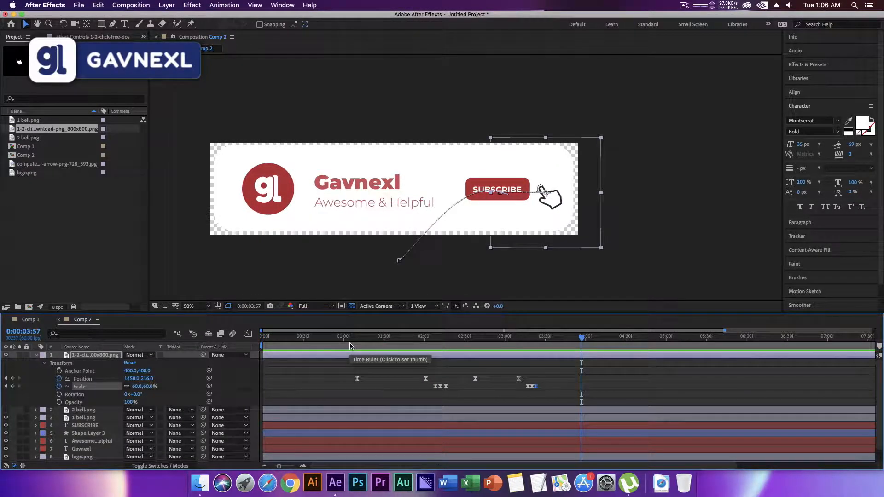
click(37, 356)
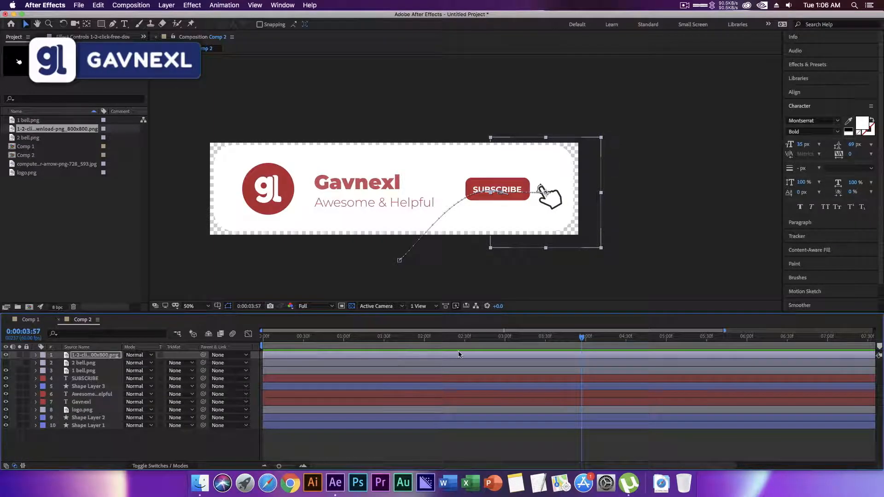
drag(455, 340, 229, 343)
key(space)
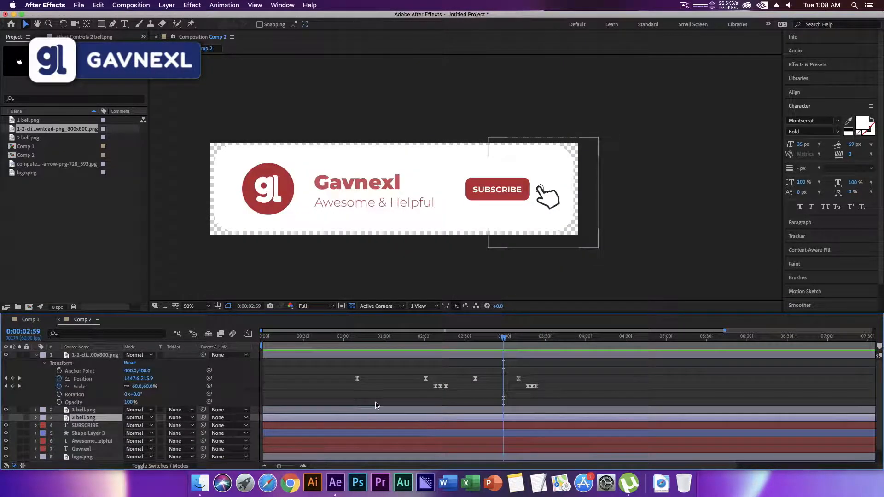
Move the 2 bell.png layer above 1 bell.png and make it visible.
drag(102, 421, 105, 410)
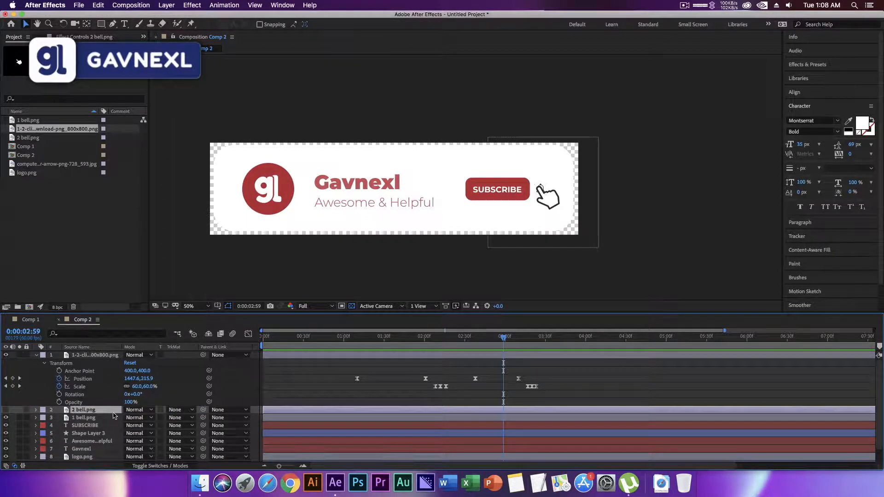
click(5, 411)
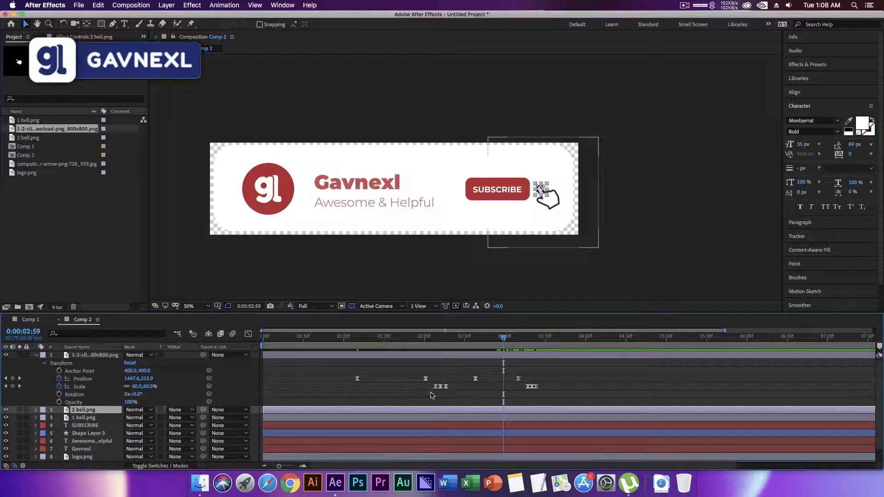
Trim the start of 2 bell.png to the bell click at 0:00:03:20 and preview the swap.
key(k)
key(k)
key(k)
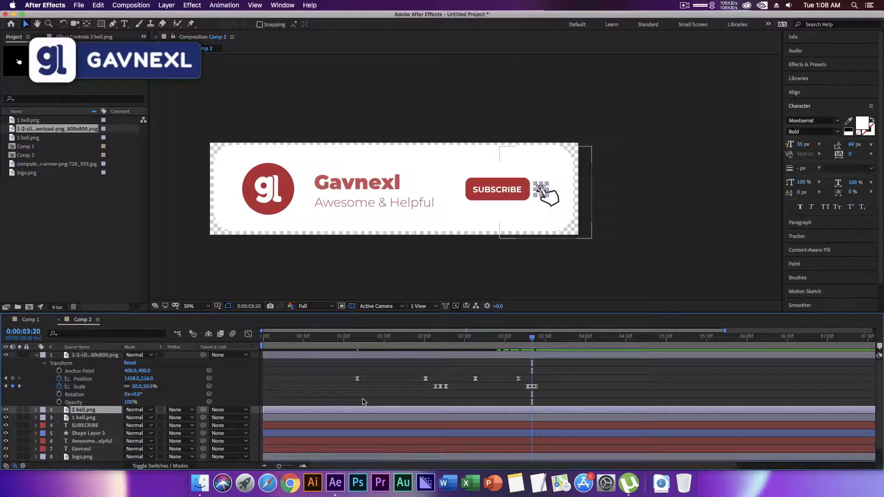
drag(290, 412, 550, 413)
drag(533, 340, 434, 347)
key(space)
key(space)
key(space)
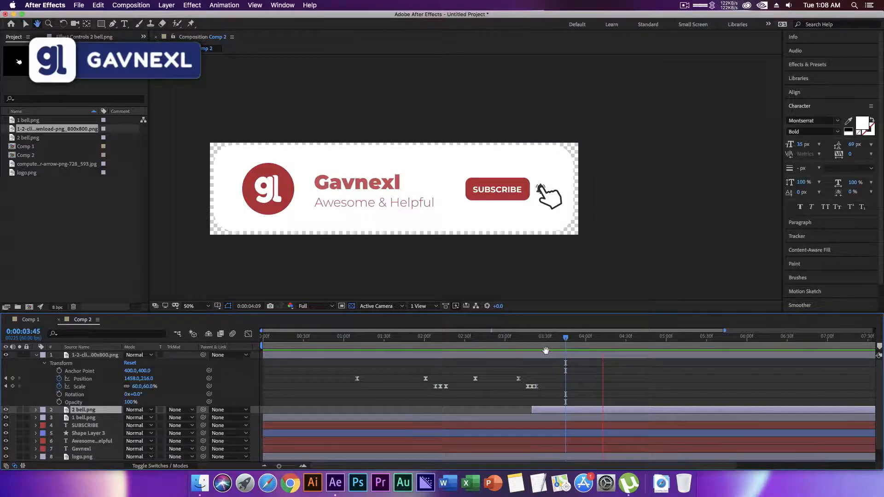
Duplicate the red button shape, Shape Layer 3, and set the copy's fill color to dark gray 484848.
drag(532, 341, 465, 340)
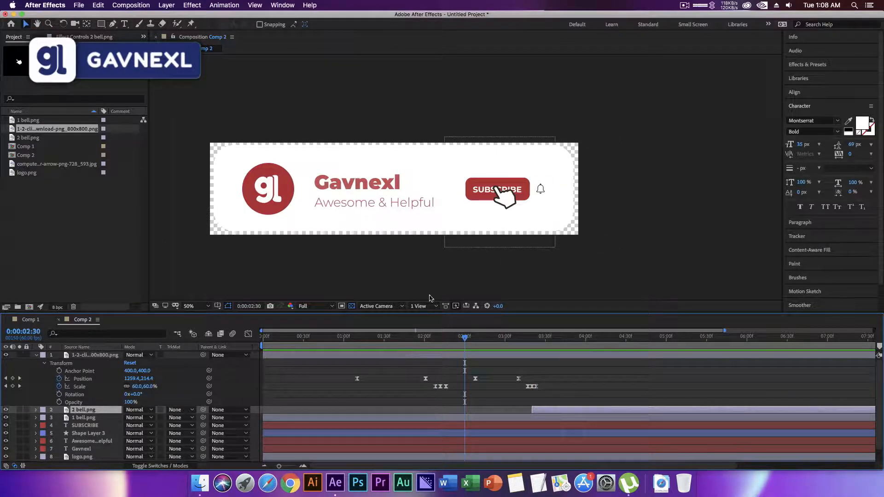
click(87, 426)
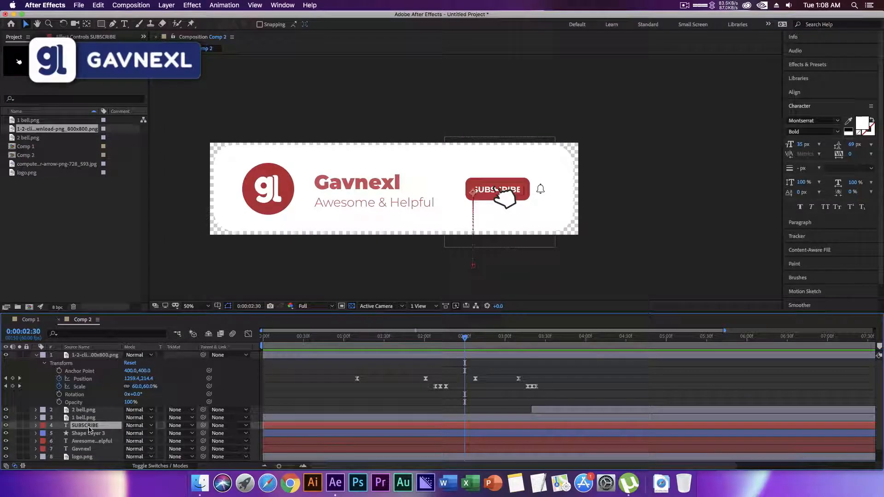
click(99, 434)
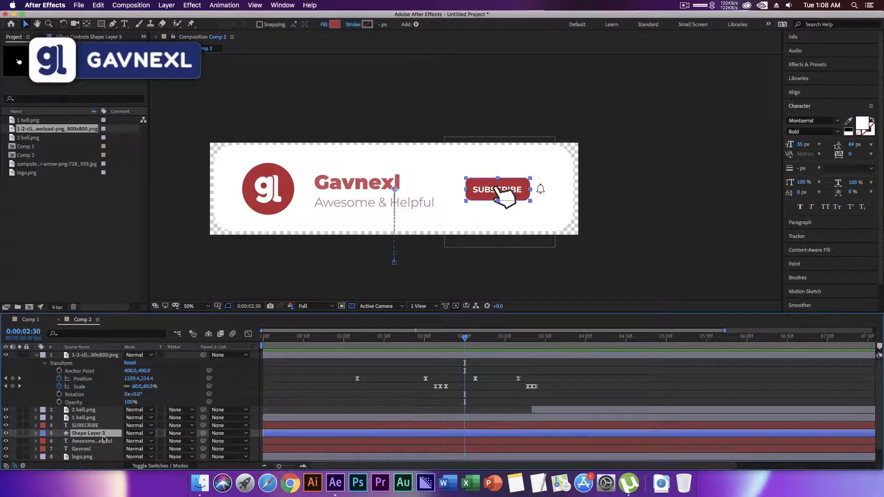
key(super+d)
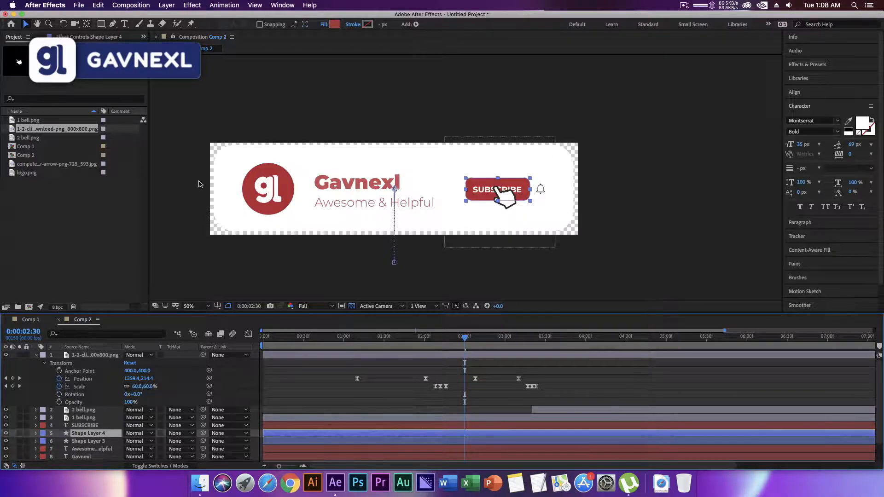
click(335, 24)
drag(415, 363, 386, 387)
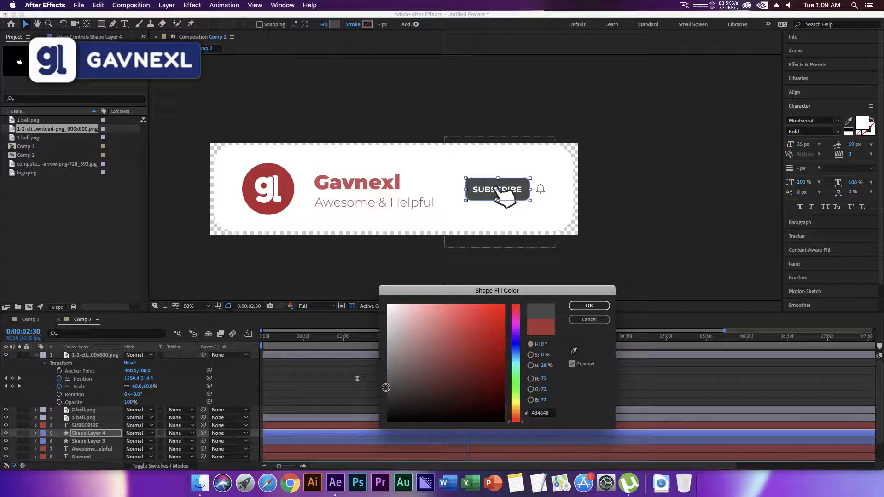
click(584, 306)
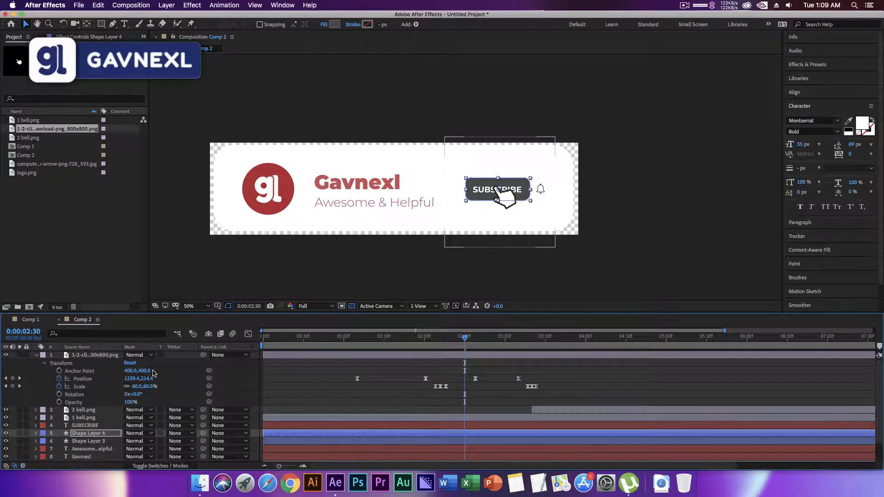
Duplicate the SUBSCRIBE text layer and change the copy's text to SUBSCRIBED.
click(97, 427)
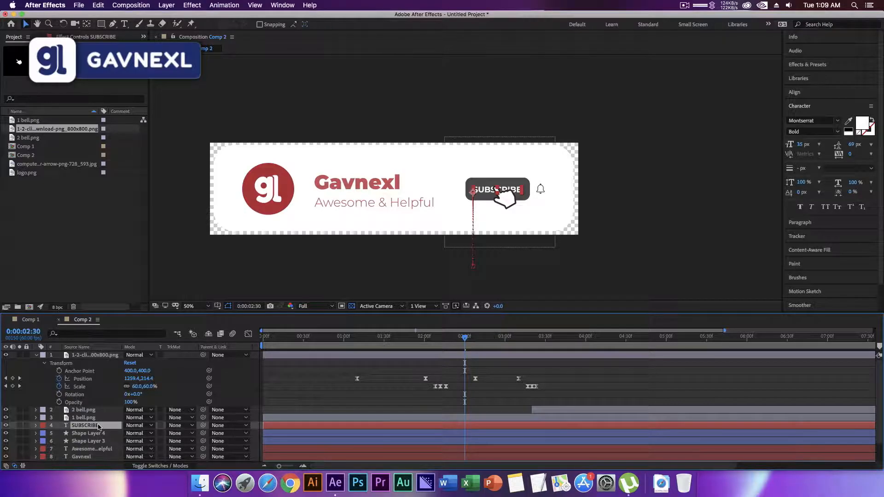
key(super+d)
double_click(98, 426)
key(Right)
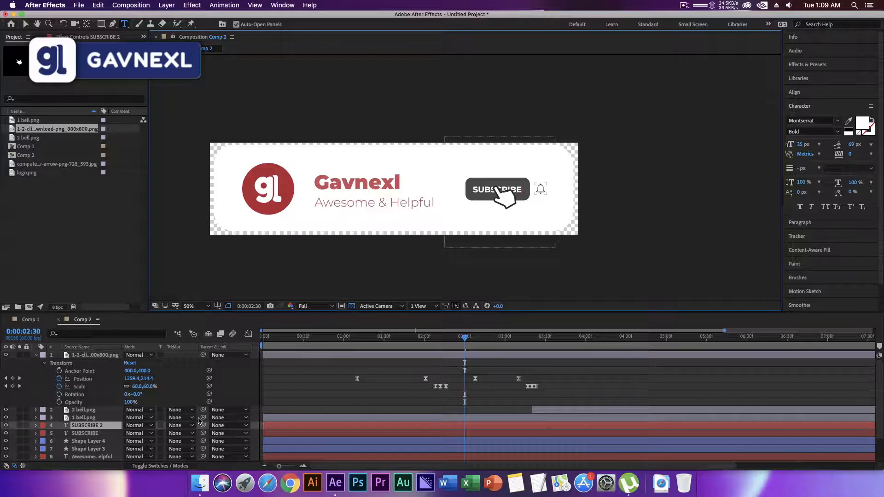
click(24, 25)
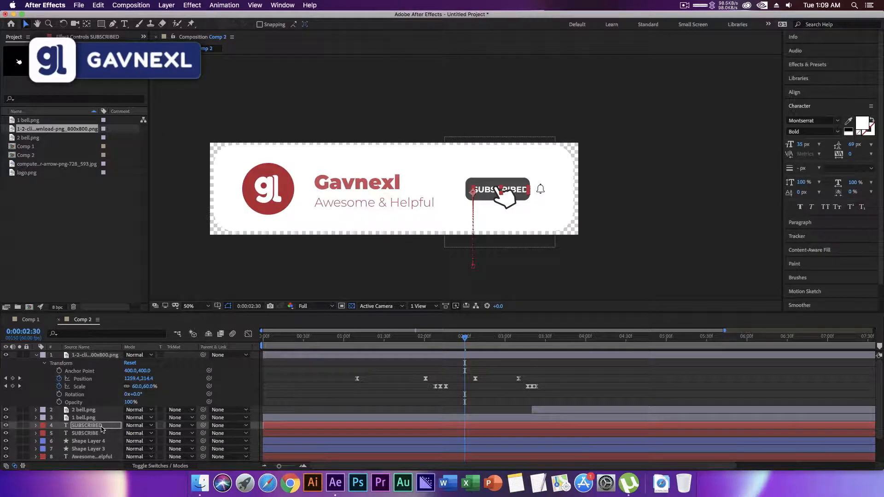
Reduce the SUBSCRIBED text's font size to 31 px so it fits inside the button.
click(657, 251)
key(super+t)
drag(800, 144, 798, 144)
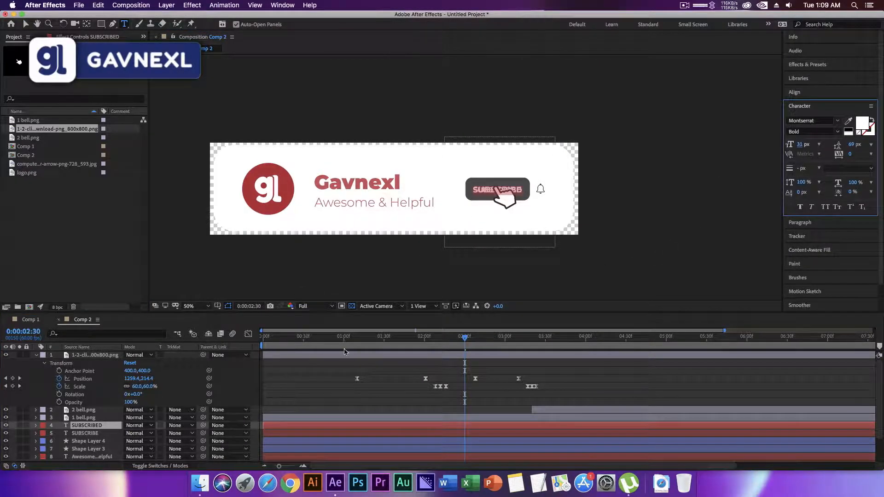
Delete the Position keyframes from the gray button's Shape Layer 4 and the SUBSCRIBED text layer.
click(330, 345)
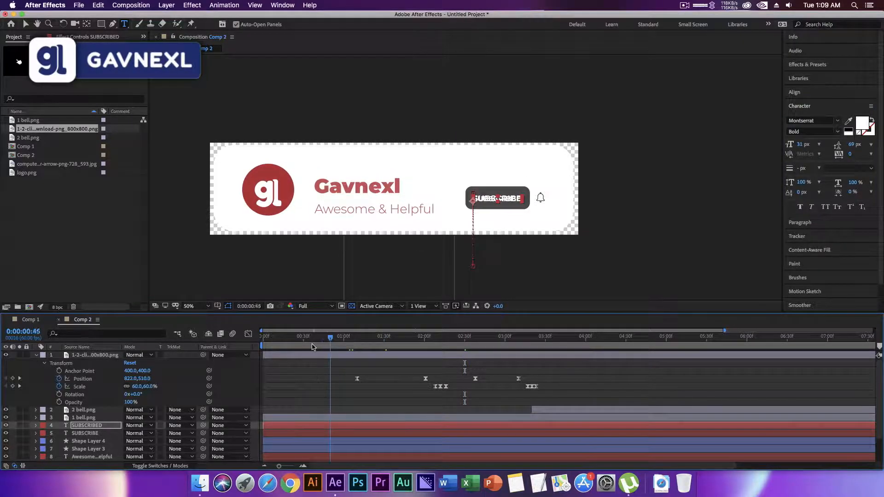
drag(312, 347, 310, 348)
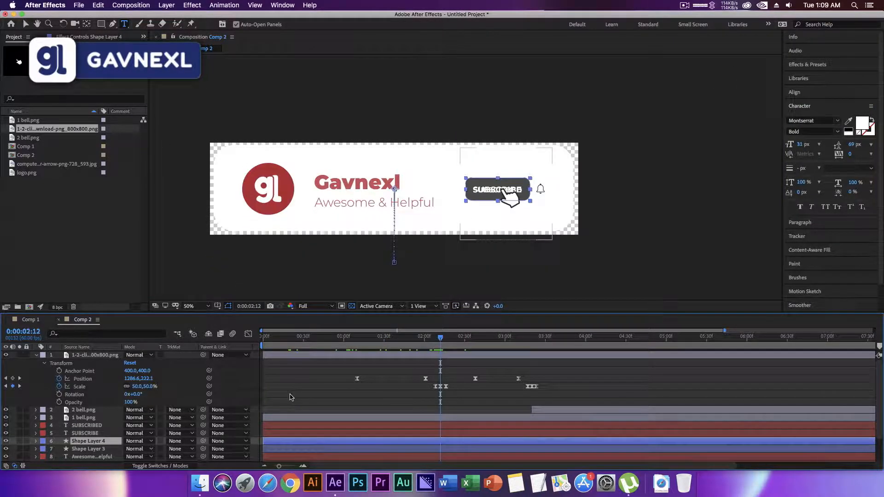
click(35, 442)
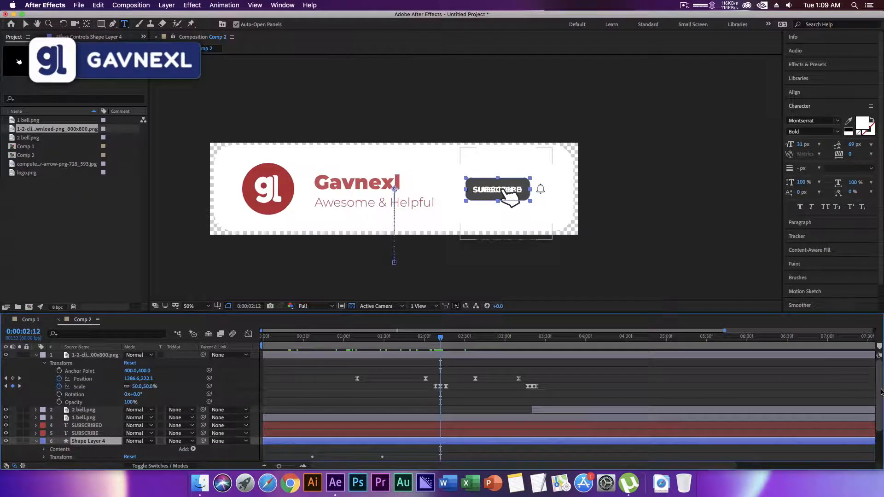
scroll(881, 392, down, 3)
drag(411, 428, 289, 433)
click(45, 430)
drag(424, 420, 290, 454)
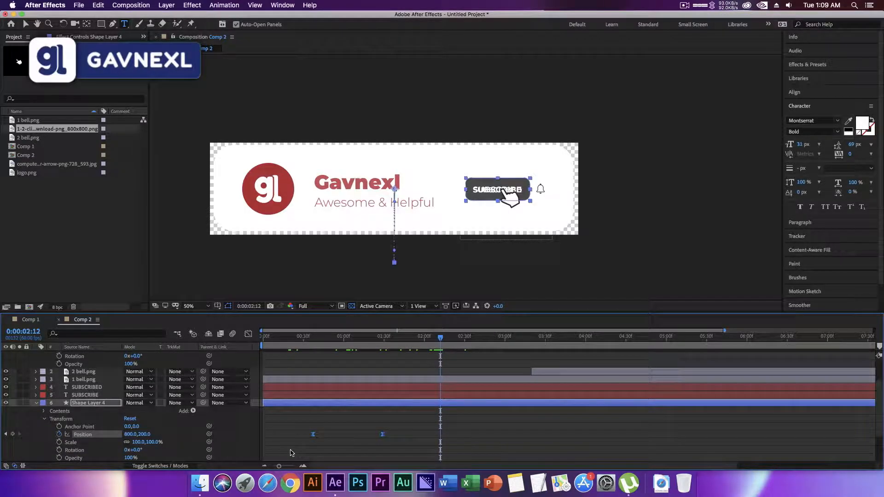
key(Delete)
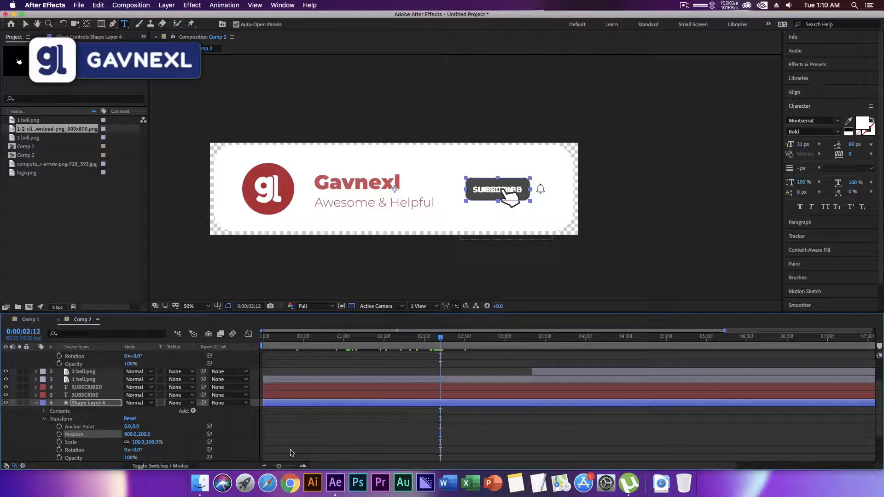
click(37, 404)
click(330, 396)
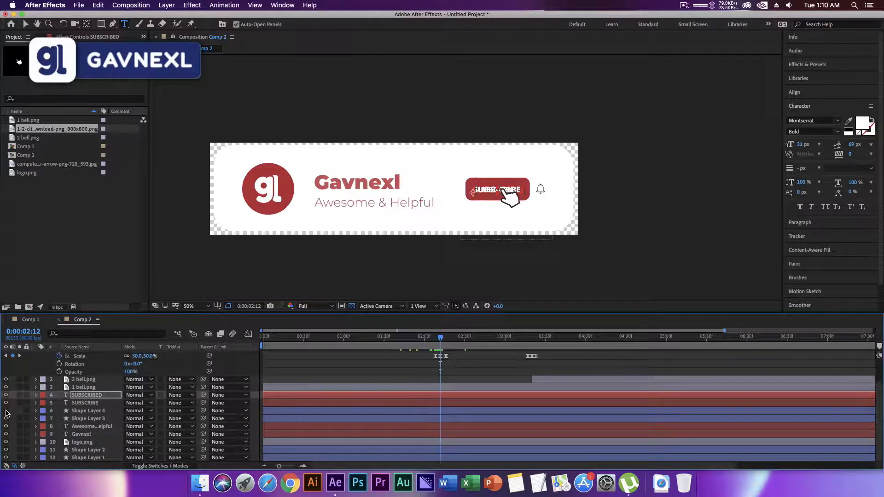
Trim the starts of Shape Layer 4 and the SUBSCRIBED text to the button click at 0:00:02:12.
click(77, 412)
drag(297, 414, 461, 413)
mouse_move(441, 340)
mouse_down()
mouse_move(423, 340)
mouse_move(451, 342)
mouse_move(444, 346)
mouse_up()
drag(330, 399, 466, 400)
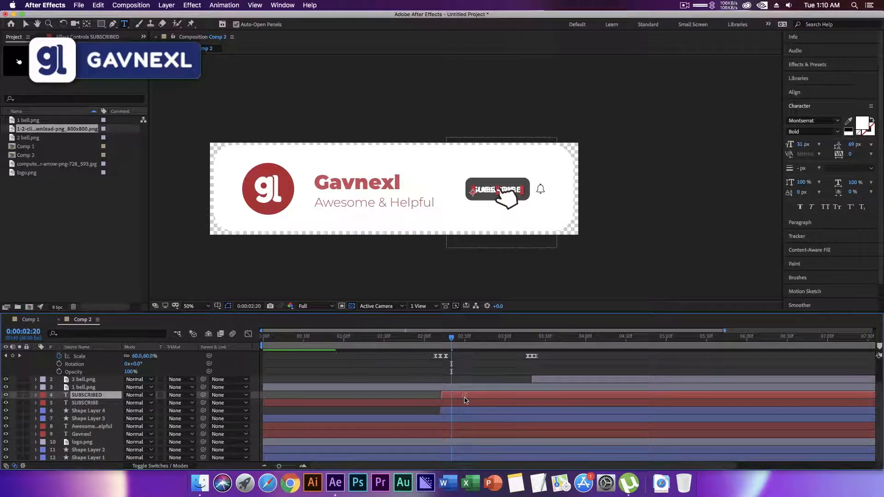
Slide the SUBSCRIBE text layer earlier in time so that it ends at about 0:00:02:12.
click(432, 390)
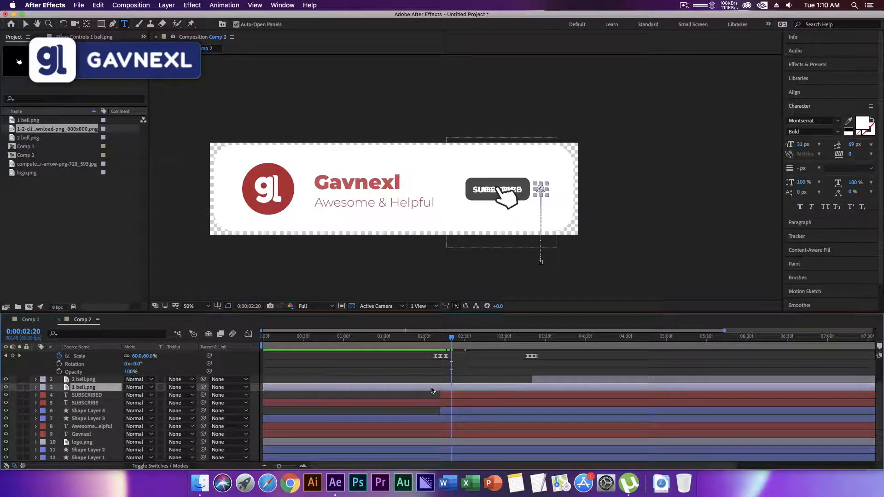
click(449, 403)
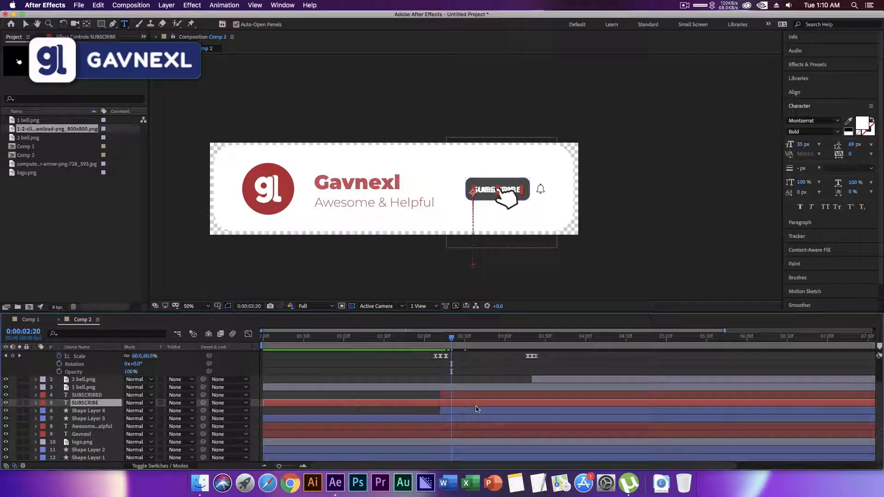
drag(449, 405, 357, 405)
drag(521, 405, 323, 405)
drag(448, 405, 285, 405)
drag(495, 407, 356, 406)
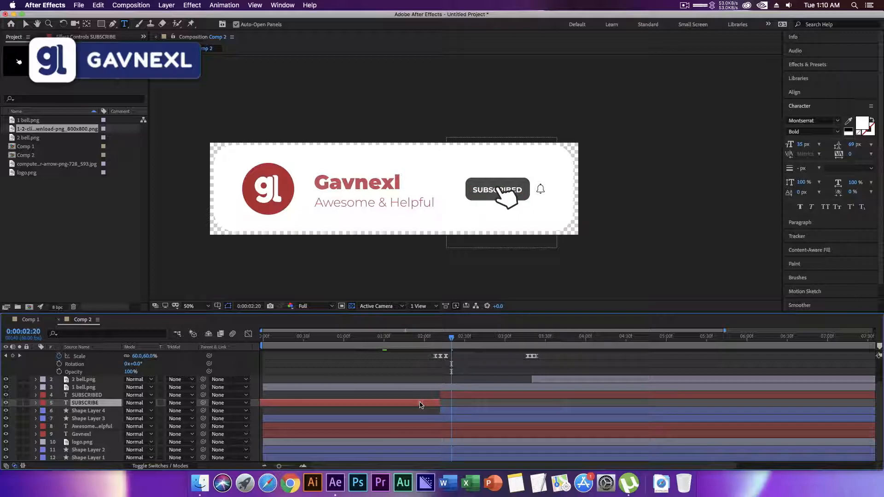
Collapse the hand cursor layer's properties and preview the full animation with the button and bell changes.
key(Home)
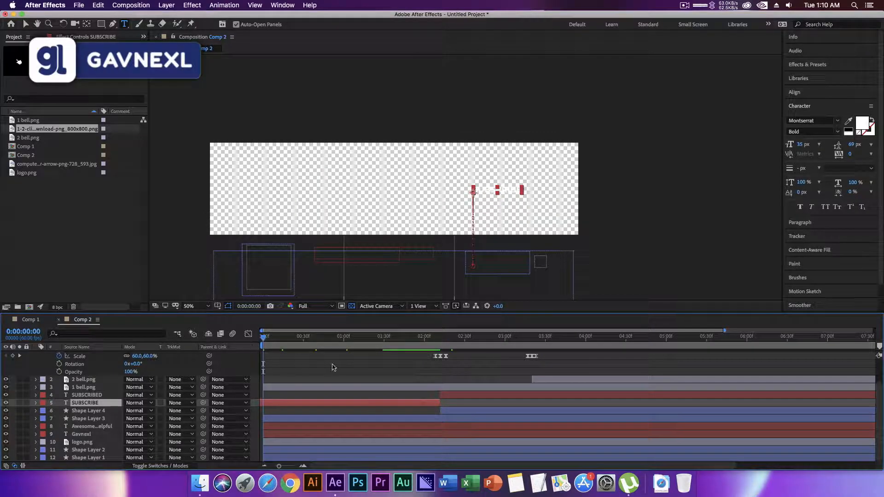
scroll(109, 379, up, 5)
click(36, 355)
click(105, 454)
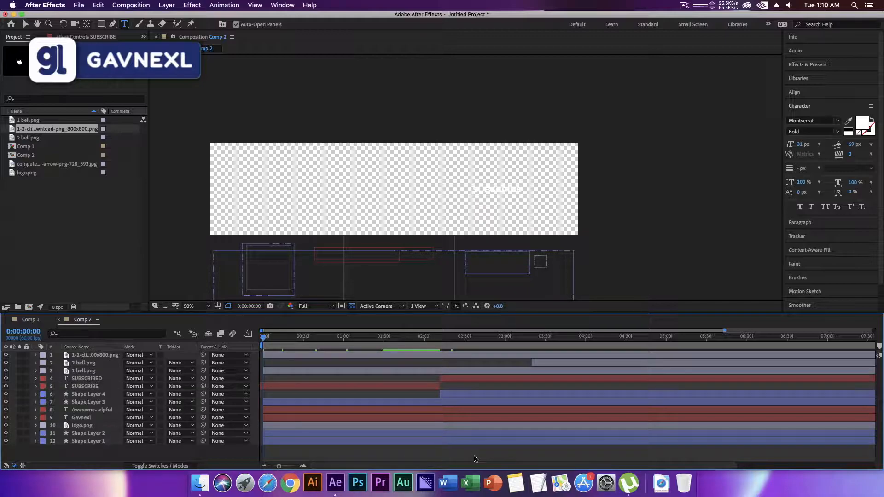
key(space)
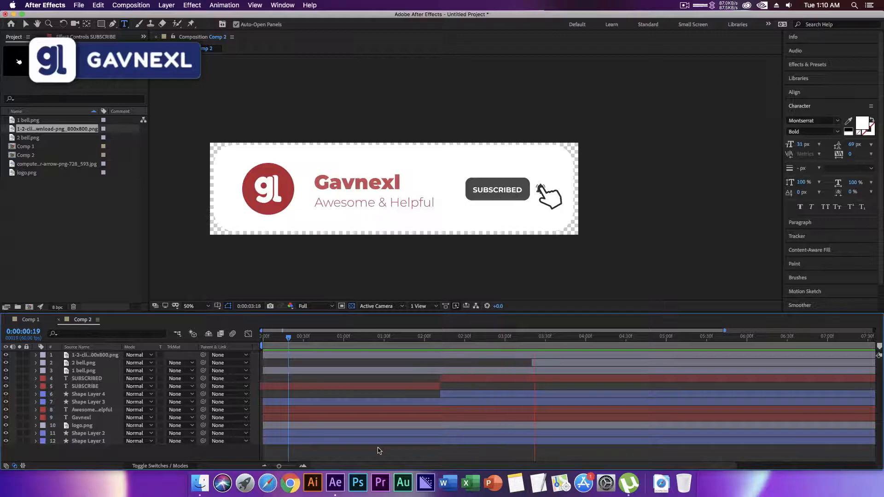
key(space)
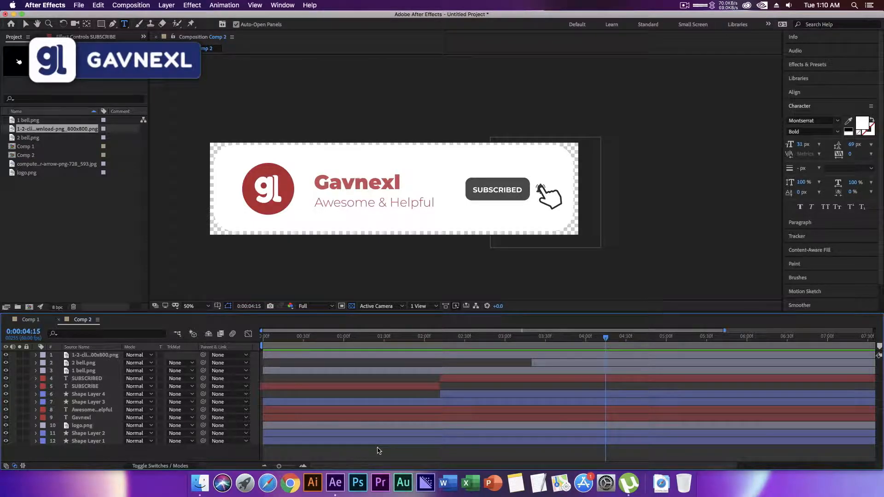
key(space)
Keyframe the SUBSCRIBE text layer's Opacity at 0% at 0:00:02:12.
drag(432, 343, 441, 344)
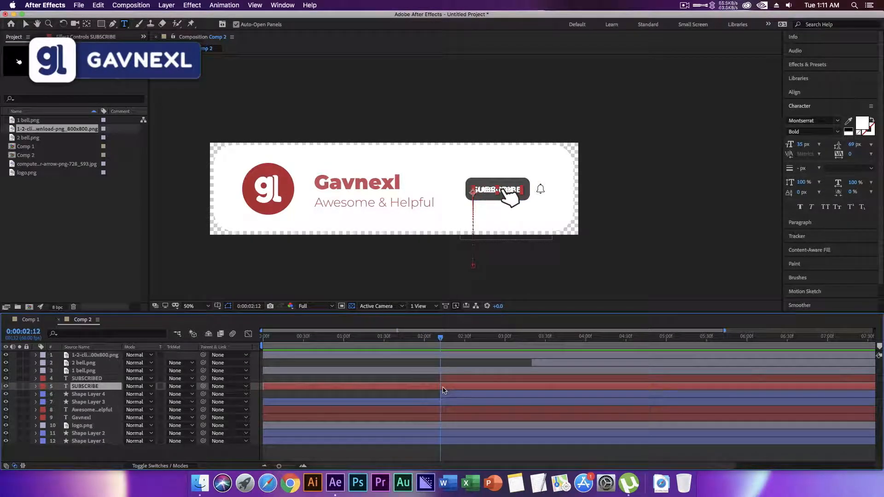
key(Page_Up)
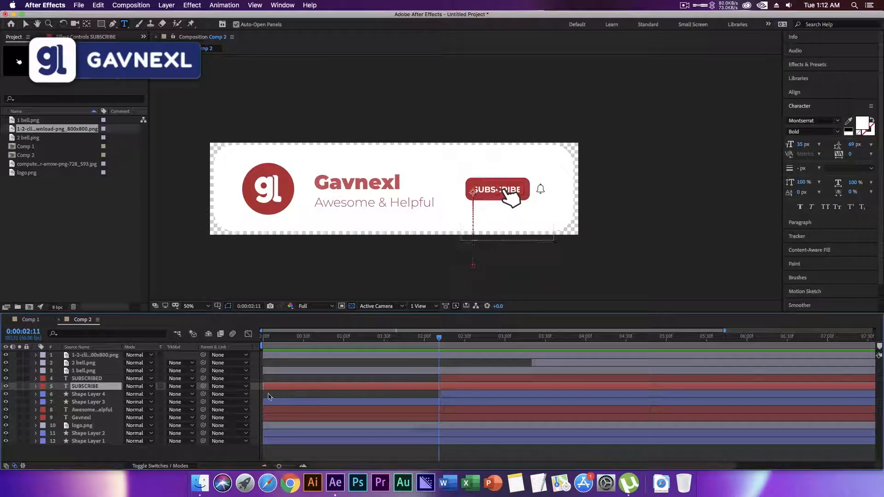
key(Page_Down)
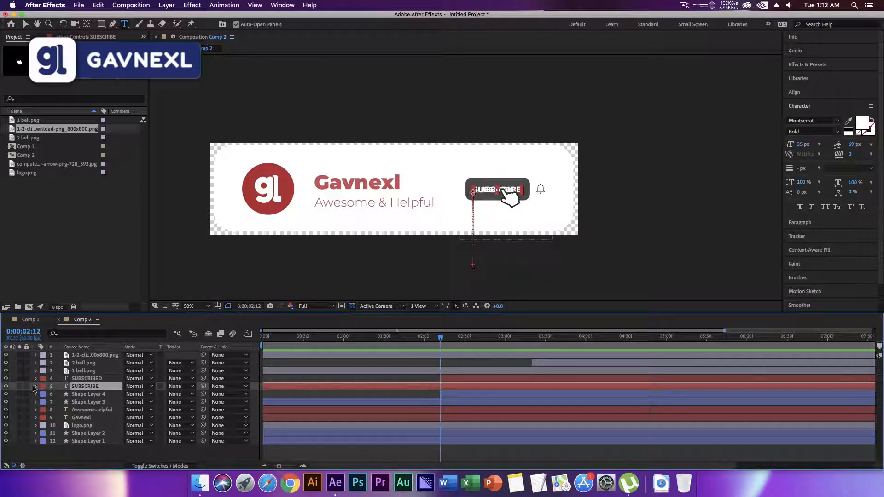
click(37, 386)
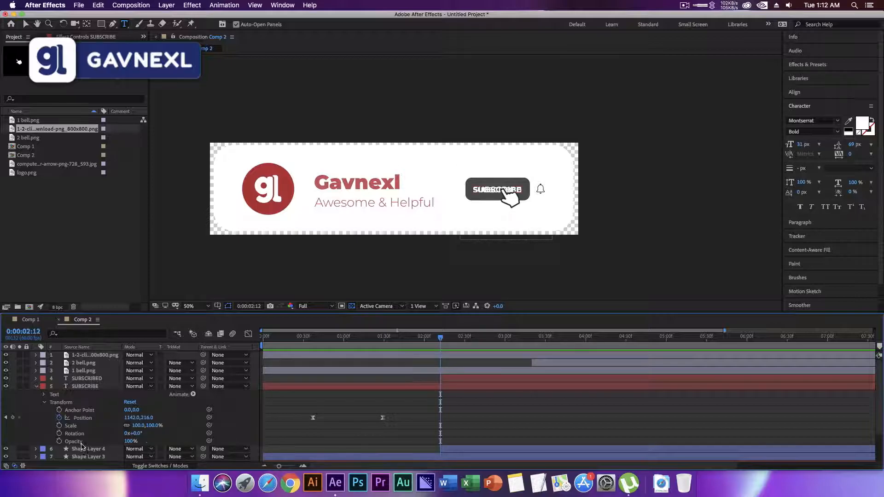
click(59, 442)
click(131, 442)
text(0)
key(Return)
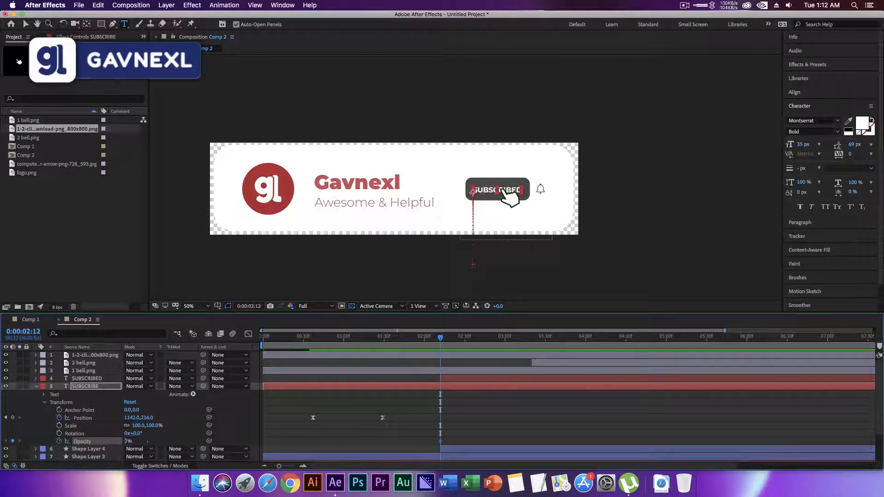
Set the SUBSCRIBE layer's Opacity to 100% at 0:00:02:11, collapse its properties and preview the button change.
drag(440, 339, 439, 339)
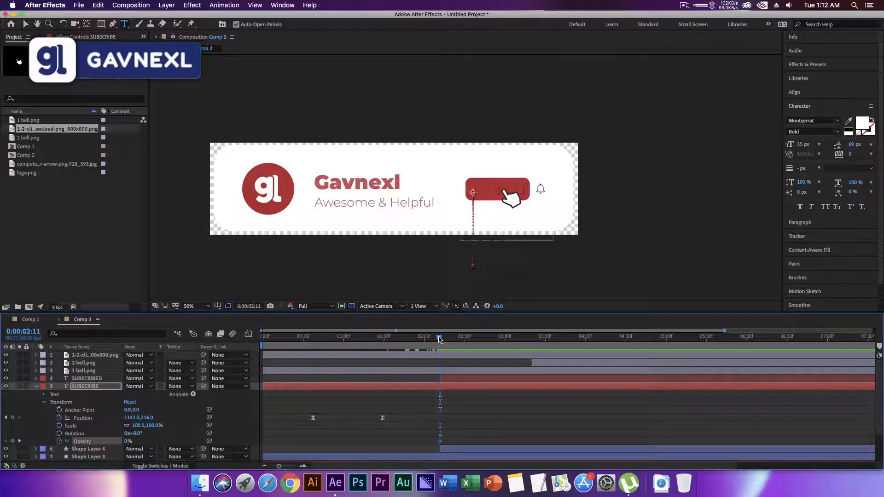
click(128, 442)
text(100)
key(Return)
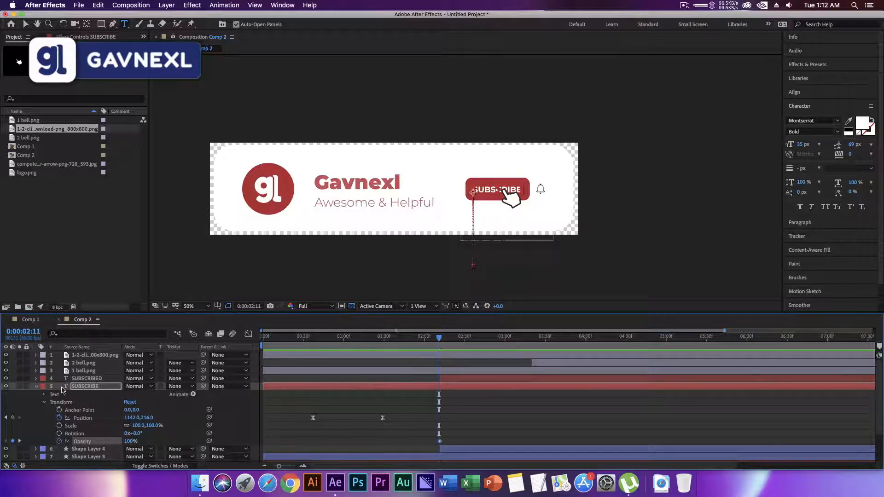
click(35, 387)
key(space)
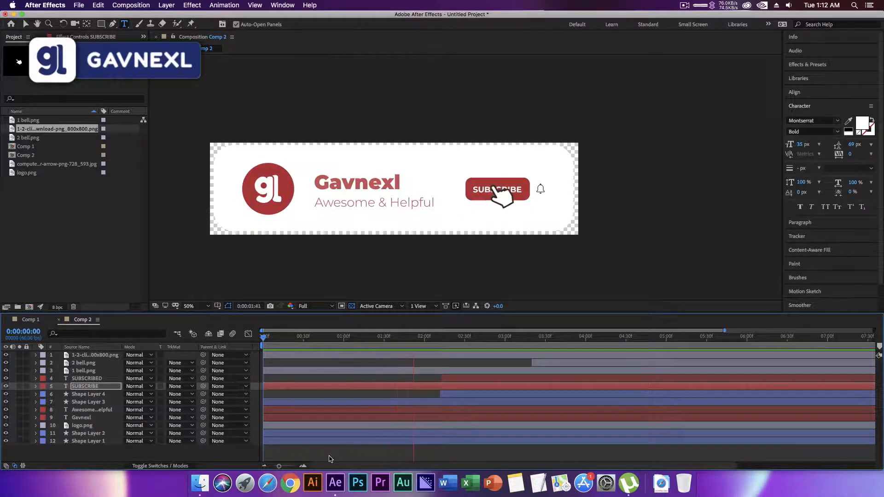
key(space)
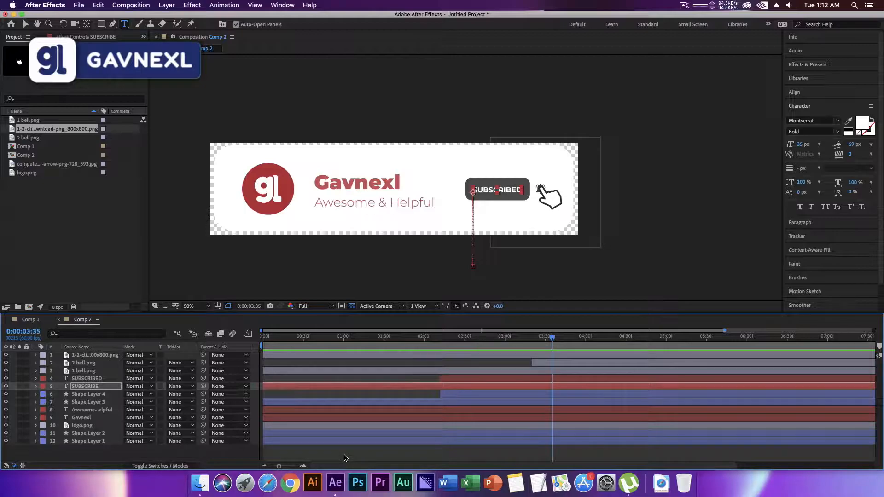
click(341, 455)
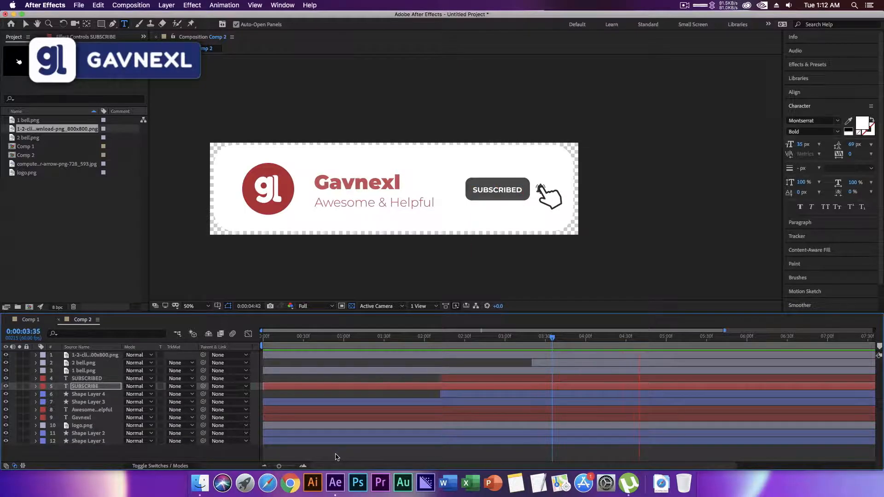
key(space)
Add a Position keyframe for the hand cursor at 0:00:04:01 and, three frames on, move it diagonally down off the banner's right end.
click(111, 357)
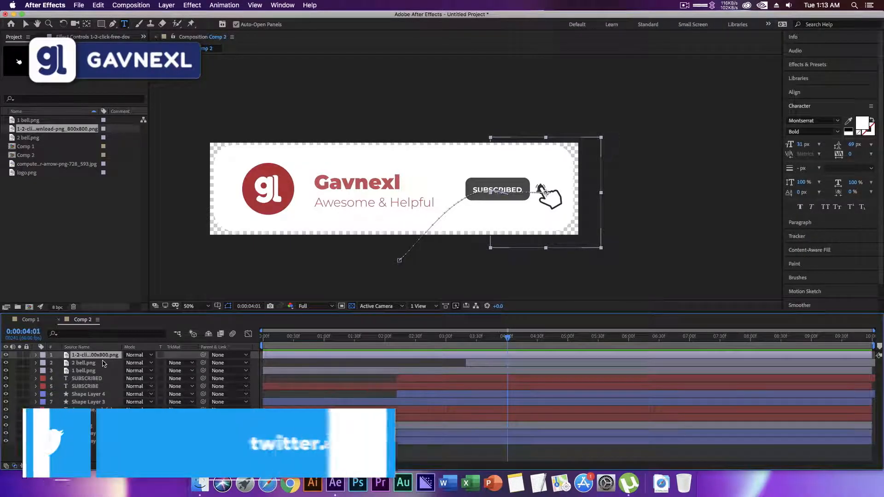
key(u)
click(13, 363)
key(Page_Down)
key(Page_Down)
key(Page_Down)
key(Page_Down)
click(12, 363)
click(26, 24)
drag(560, 216, 616, 272)
key(space)
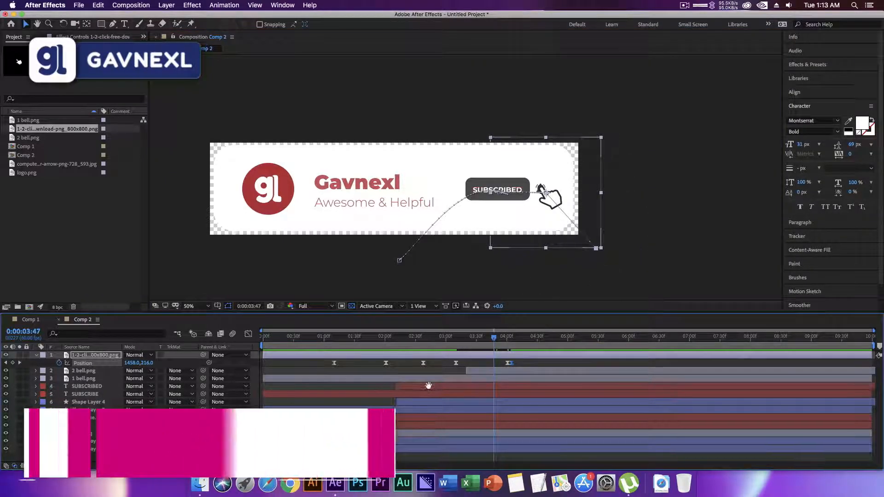
Delay the hand cursor's last Position keyframe to just past 0:00:04:30 and check its exit.
click(521, 365)
drag(512, 363, 545, 364)
drag(510, 342, 479, 340)
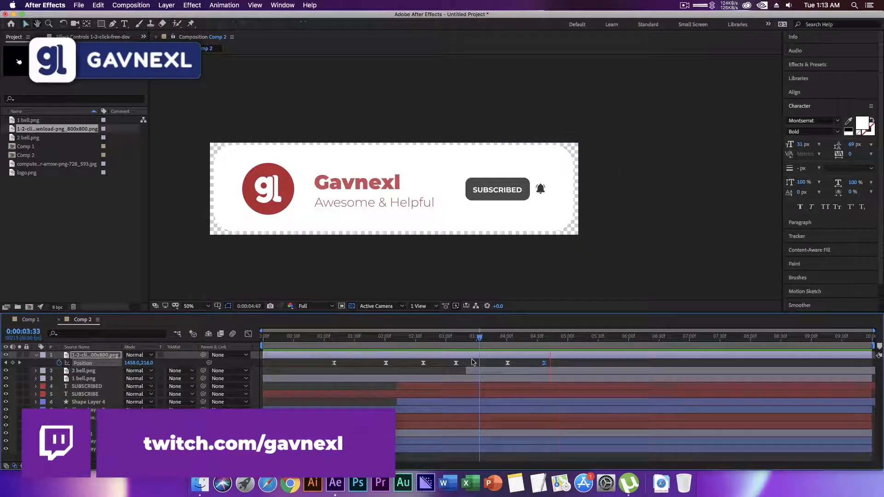
Open Comp 1 and keyframe the Comp 2 layer's Position below the frame at 951.8, 1250.6 at 0:00:00:00.
key(Home)
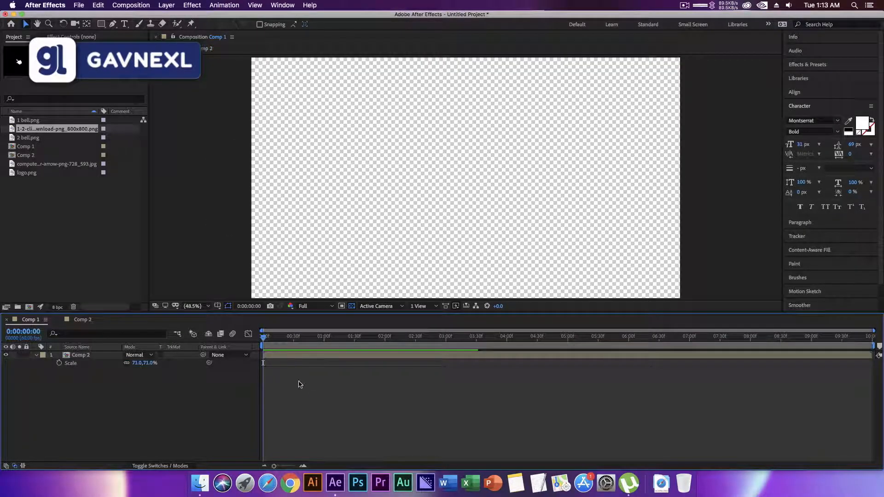
key(space)
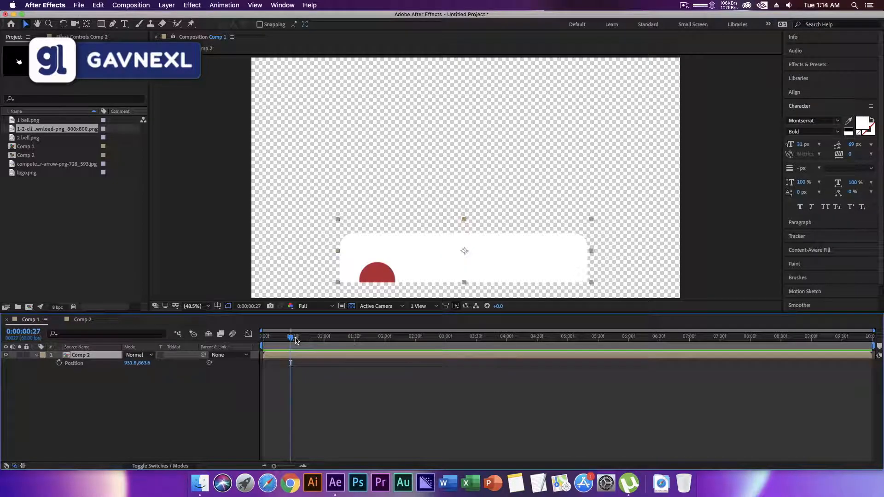
drag(291, 340, 261, 341)
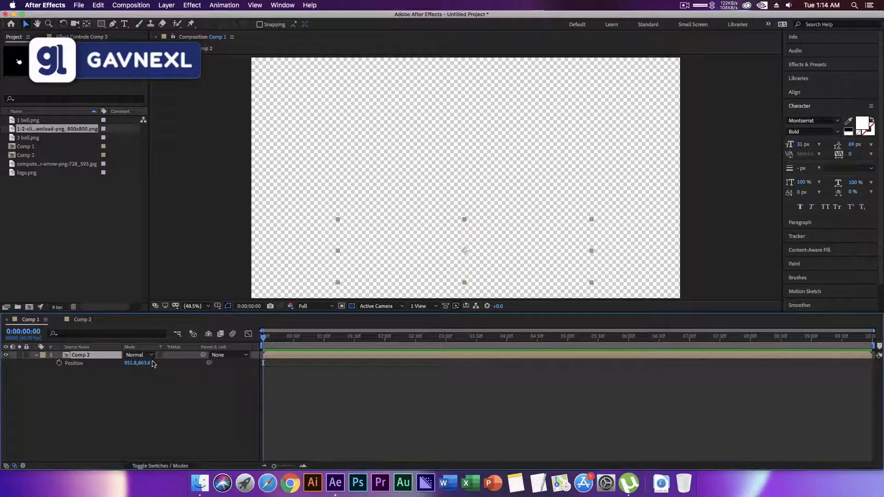
click(59, 364)
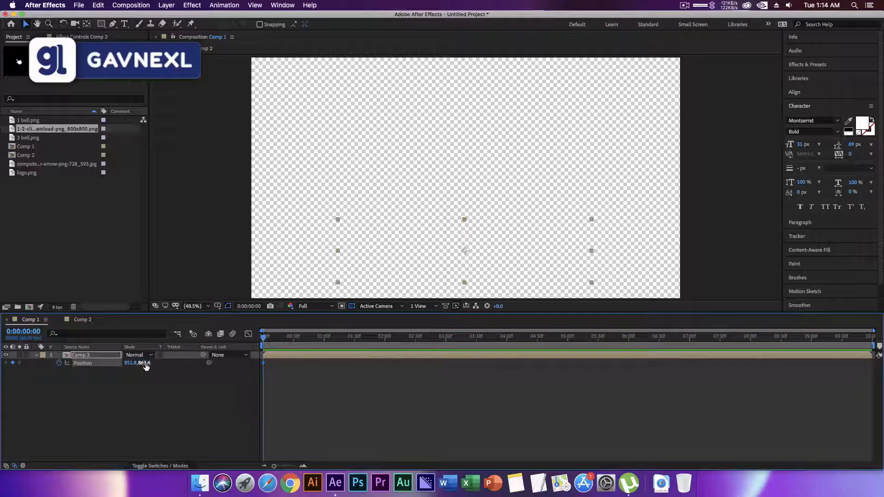
drag(145, 363, 308, 377)
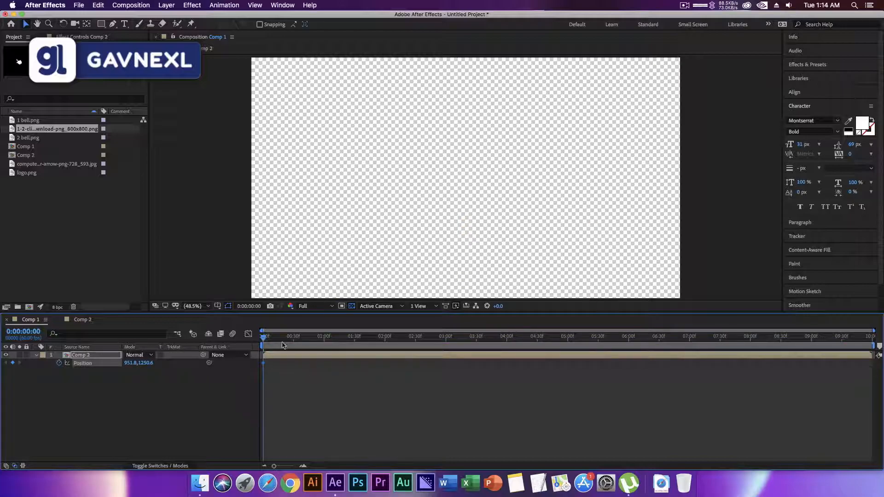
Keyframe Comp 2's vertical Position at 856 at 0:00:00:30, and delay that keyframe to about 0:00:01:30.
drag(265, 338, 295, 339)
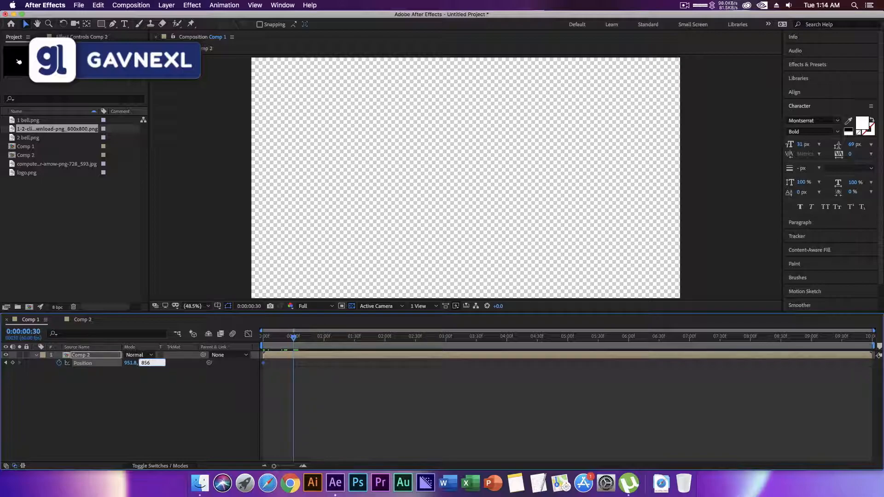
key(Return)
drag(295, 340, 257, 344)
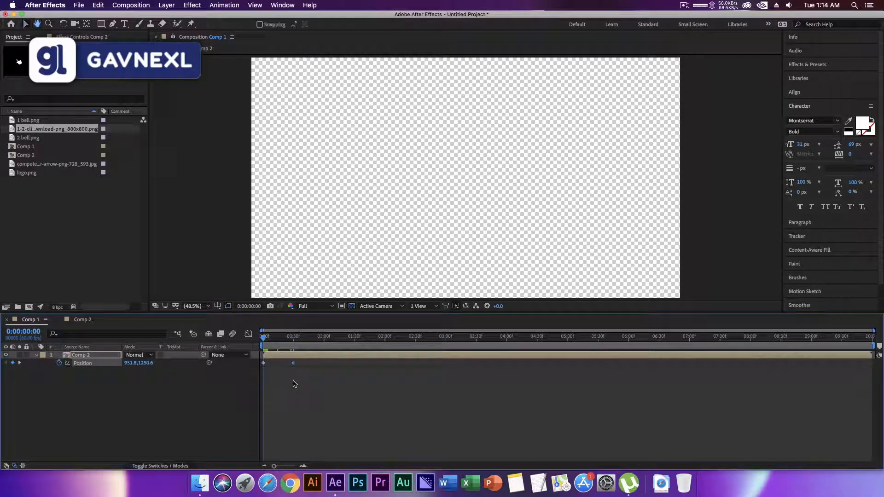
key(space)
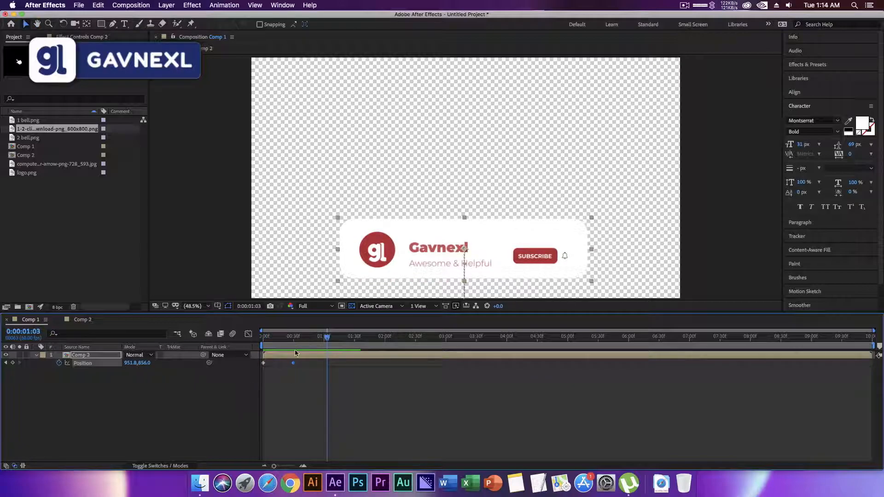
drag(337, 364, 356, 363)
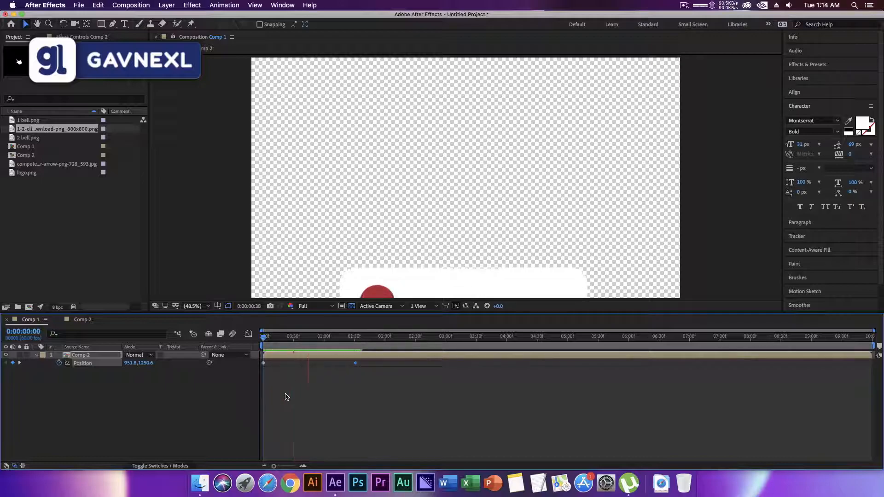
key(space)
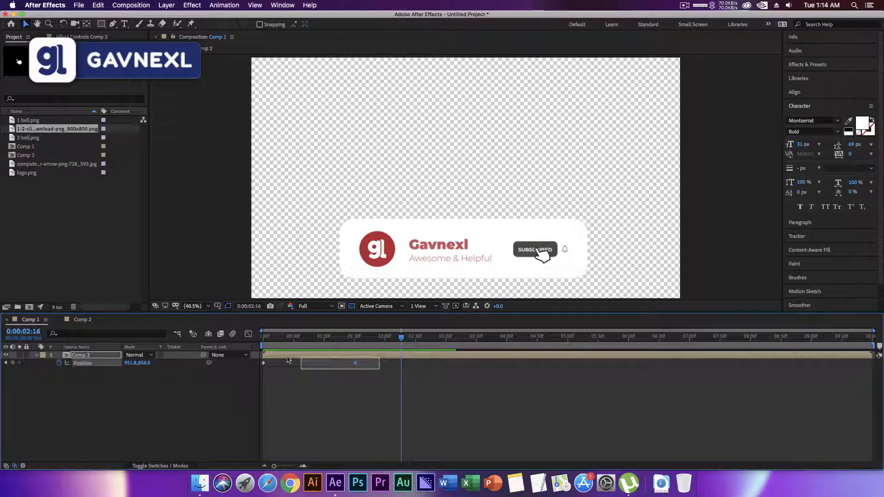
Apply Easy Ease to both Comp 2 Position keyframes and lengthen the end keyframe's incoming ease in the graph, previewing the slide-in.
right_click(357, 364)
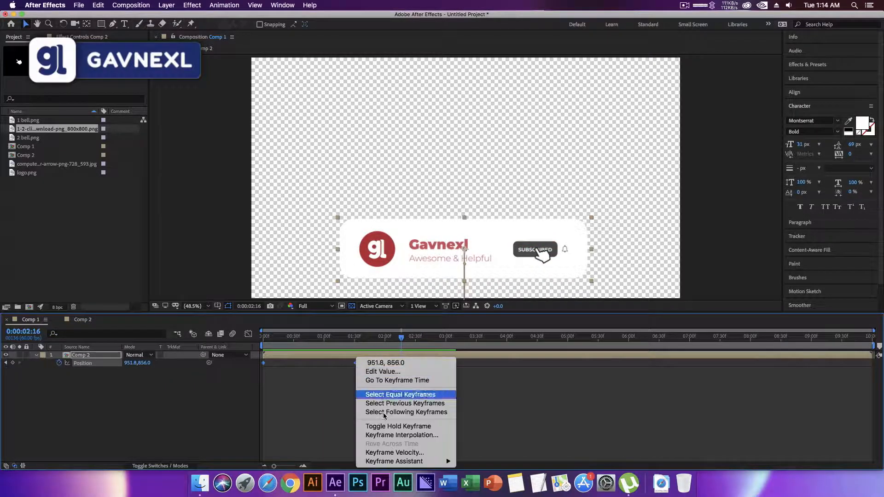
mouse_move(405, 462)
click(497, 410)
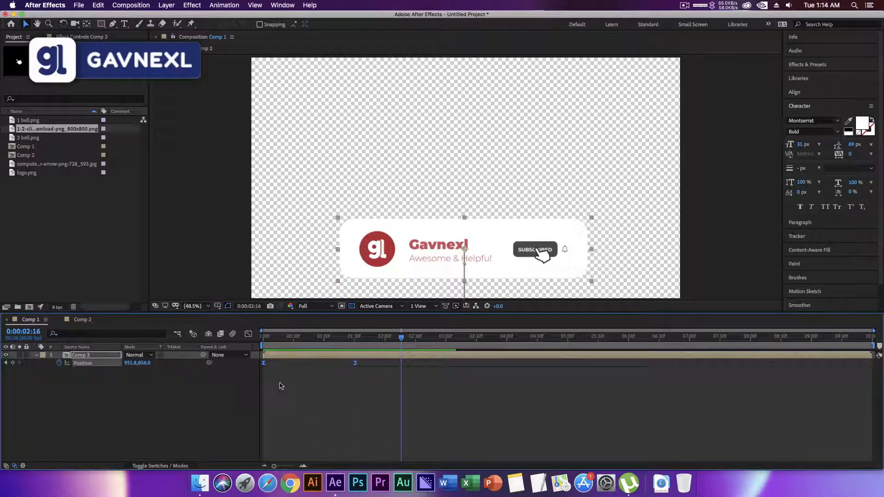
click(249, 335)
drag(340, 438, 242, 436)
click(248, 334)
drag(305, 337, 259, 339)
key(space)
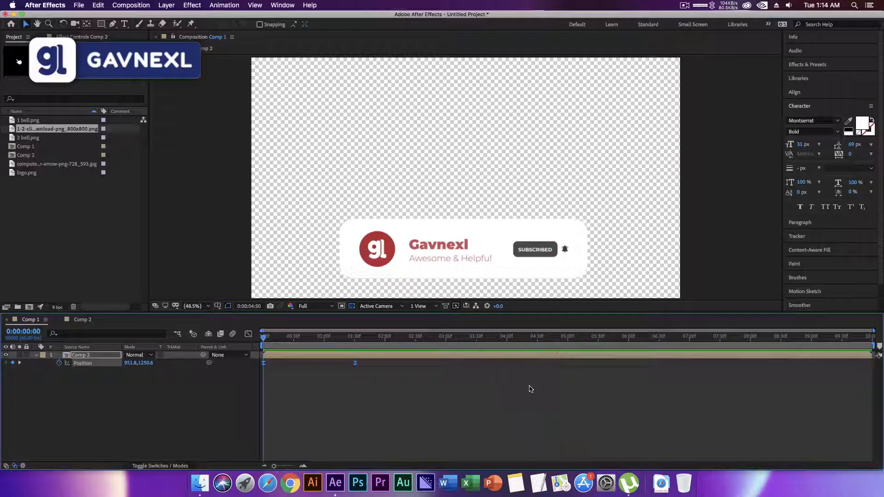
Add a Position keyframe at 0:00:05:01 that holds the Comp 2 banner in place.
click(570, 341)
drag(570, 342, 569, 341)
click(13, 363)
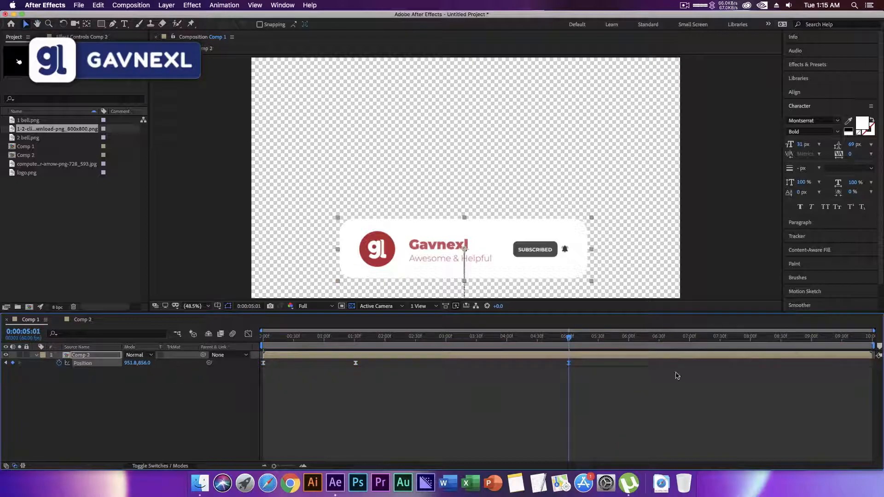
Set Comp 2's vertical Position to 1250 at 0:00:06:30 so the banner slides out, and preview the full animation.
drag(576, 340, 661, 340)
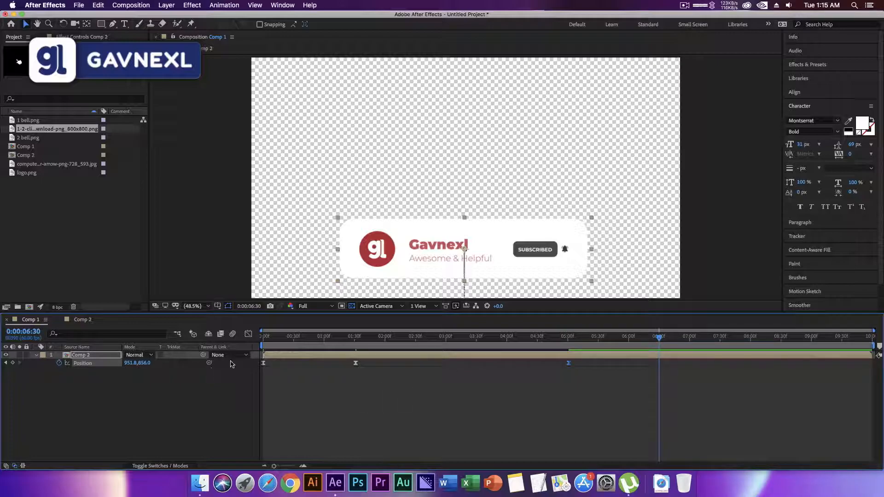
click(263, 341)
drag(262, 343, 659, 341)
click(147, 363)
key(Return)
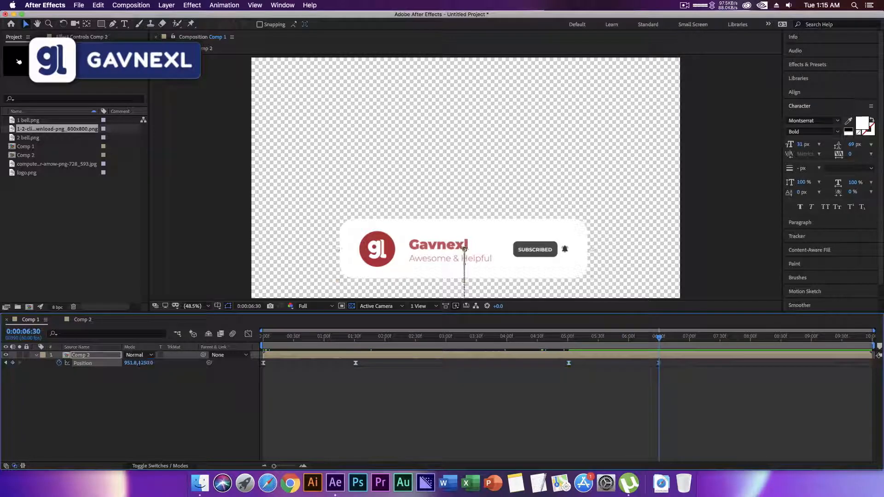
key(Home)
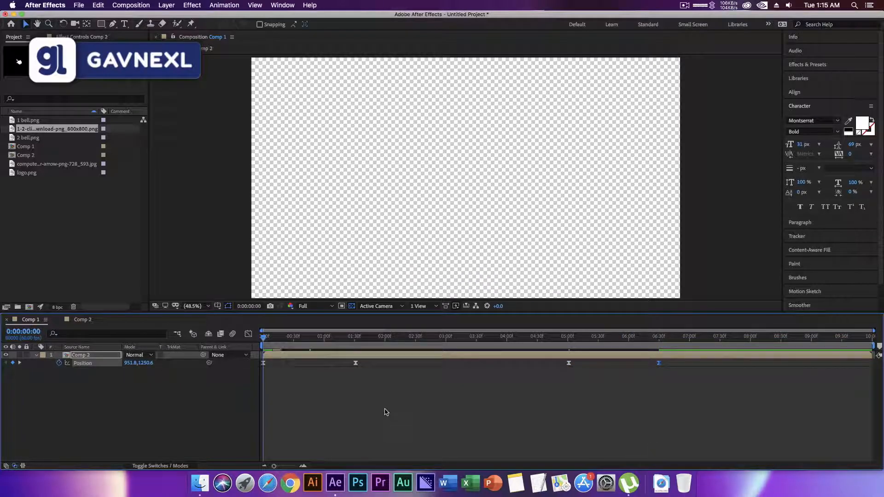
key(space)
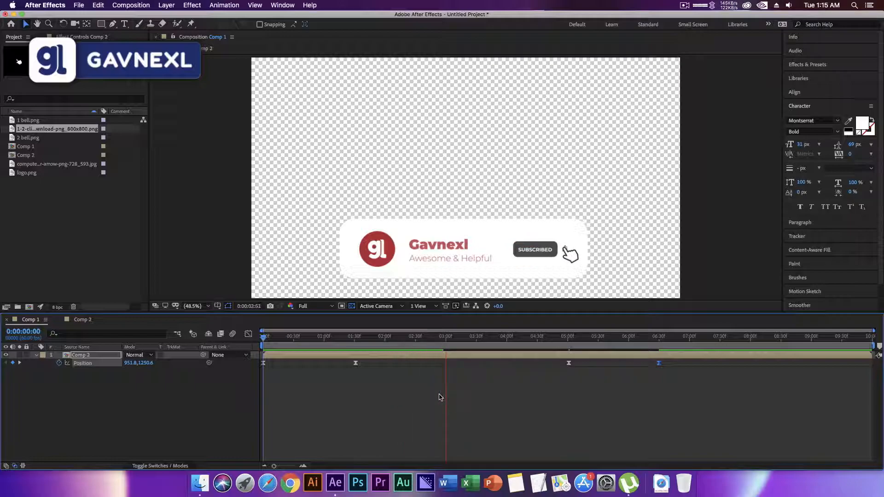
key(space)
Search the effects for Drop Shadow and apply it to the Comp 2 layer.
click(821, 65)
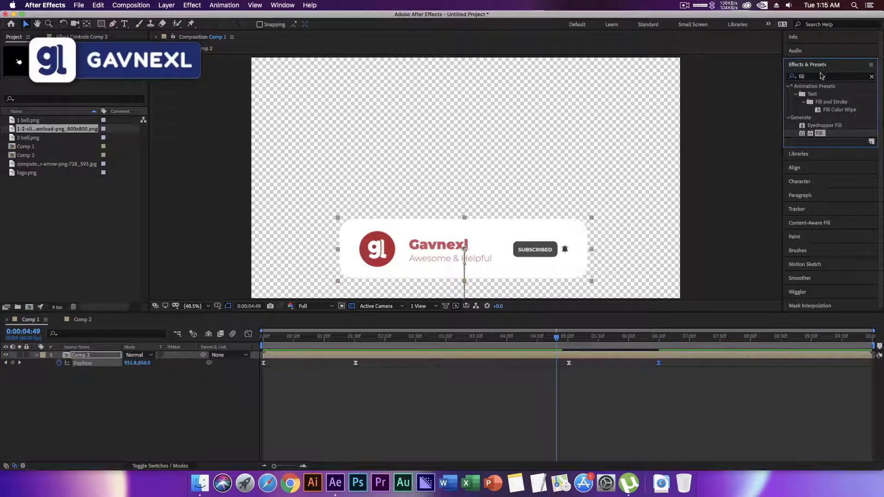
click(789, 76)
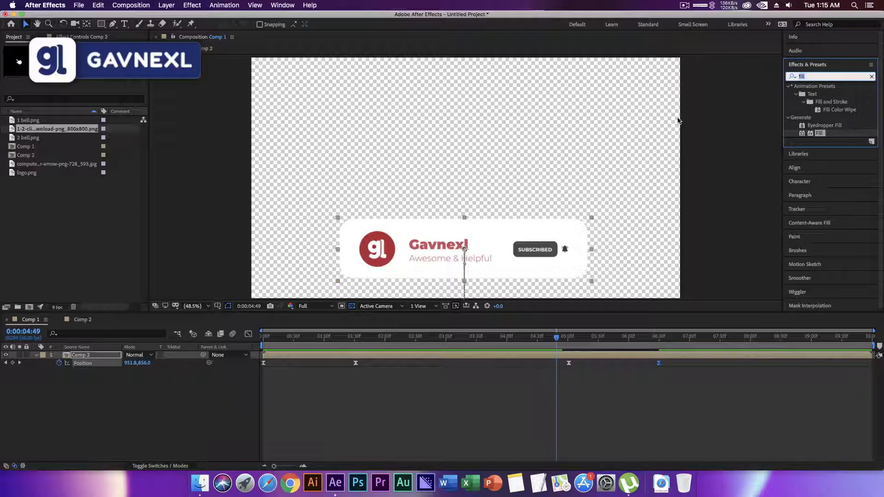
key(BackSpace)
click(800, 31)
drag(831, 94, 95, 356)
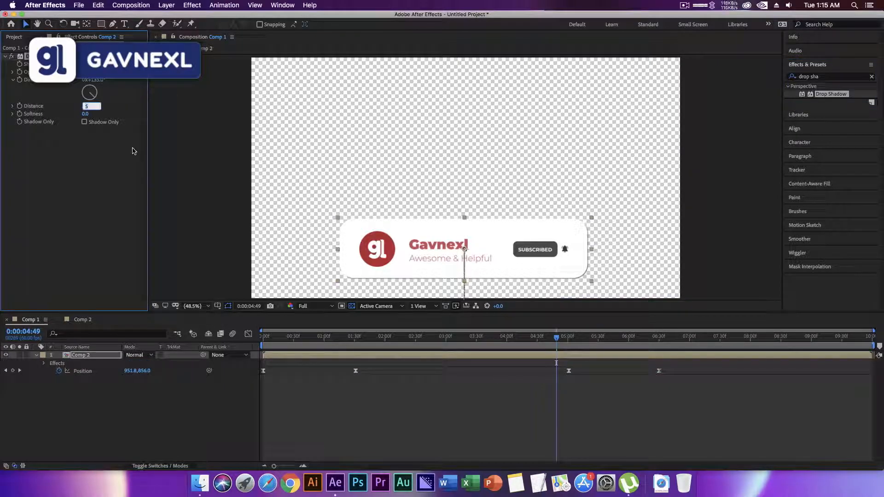
Set the Drop Shadow's Distance to 0 and Softness to 150, and preview the lower third from the start.
key(Return)
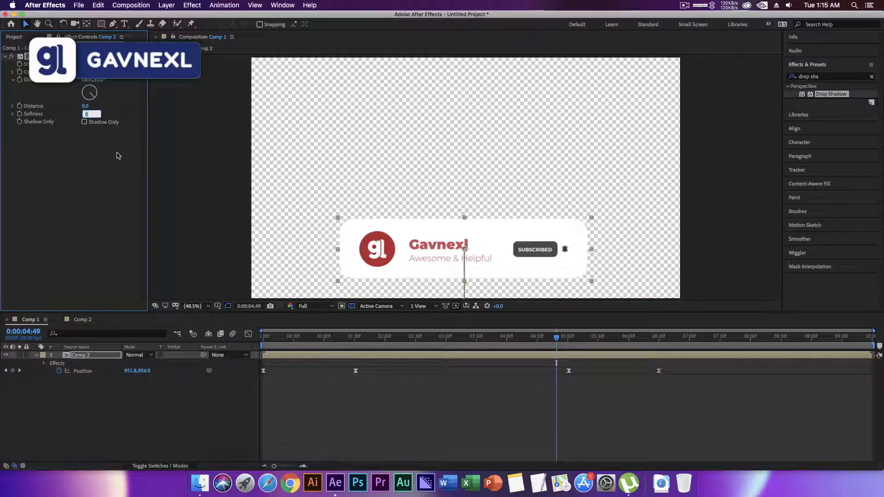
key(Return)
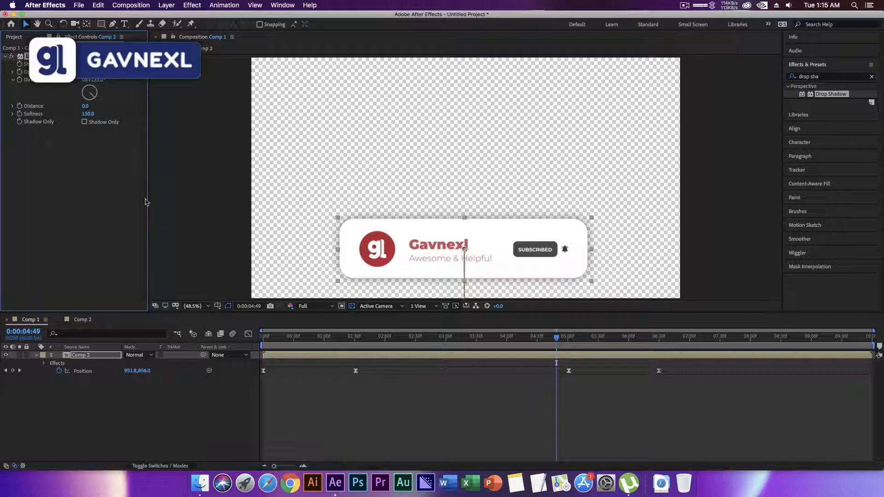
key(Home)
key(space)
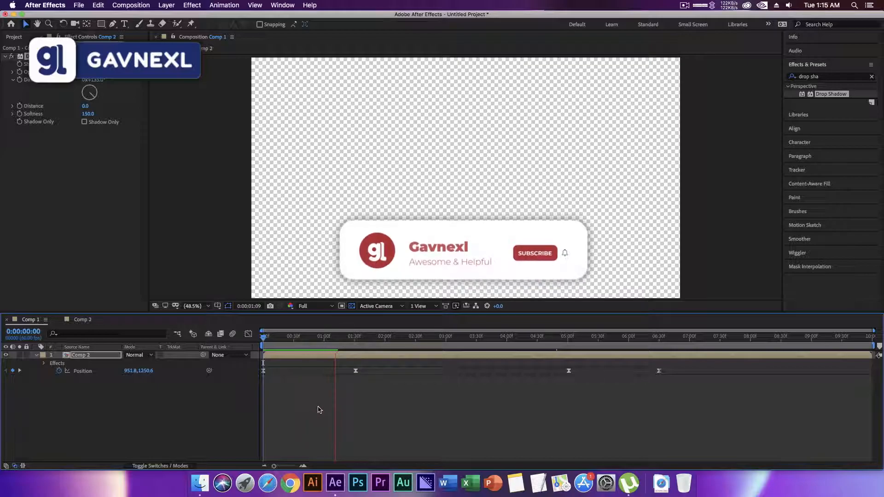